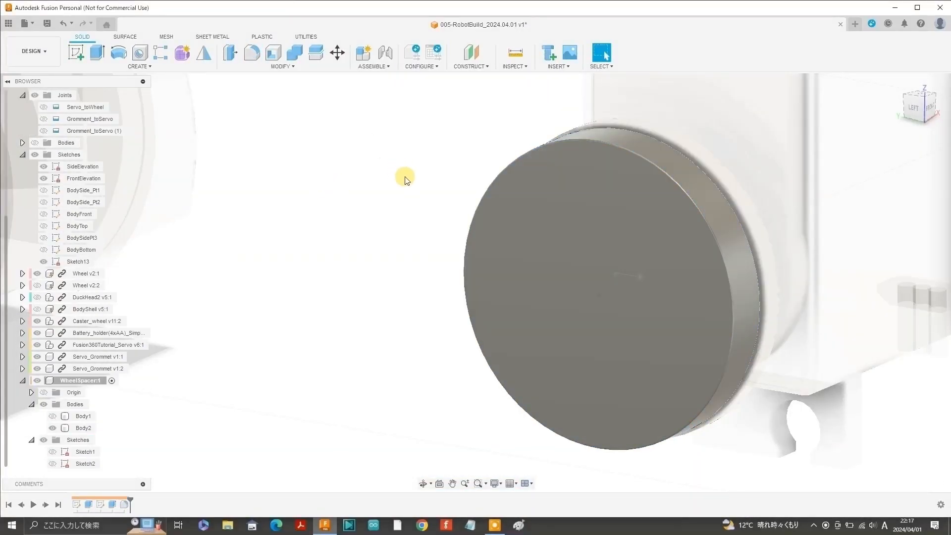
Reactivate the top-level assembly and paste a copy of the WheelSpacer component, placing it above the servo.
{"action": "scroll", "coordinate": [430, 190], "scroll_direction": "down", "scroll_amount": 5}
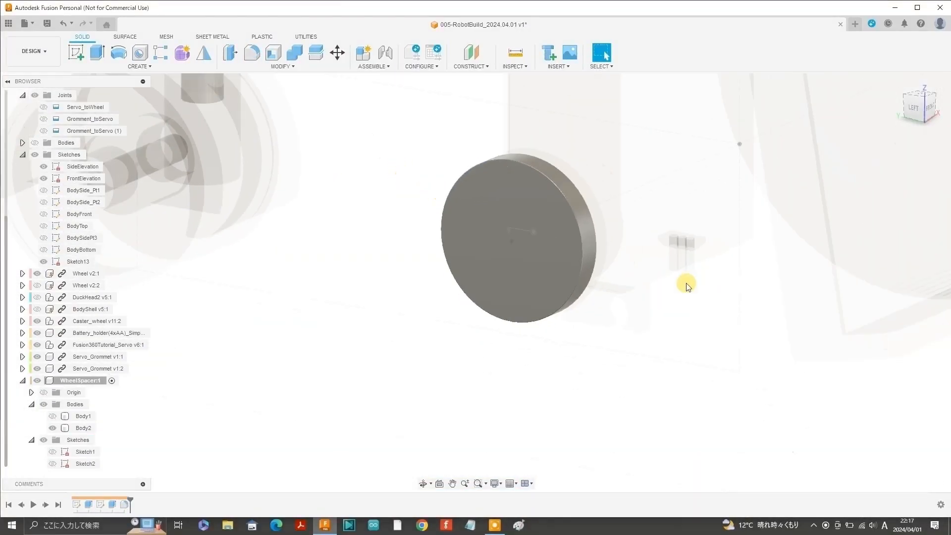
{"action": "scroll", "coordinate": [683, 281], "scroll_direction": "down", "scroll_amount": 5}
{"action": "scroll", "coordinate": [135, 99], "scroll_direction": "up", "scroll_amount": 3}
{"action": "left_click", "coordinate": [135, 95]}
{"action": "right_click", "coordinate": [64, 439]}
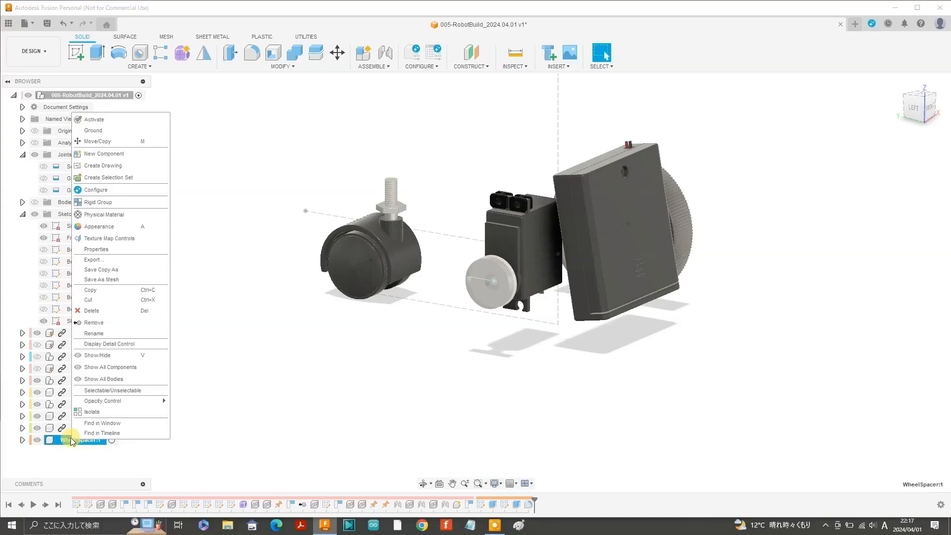
{"action": "left_click", "coordinate": [62, 138]}
{"action": "left_click", "coordinate": [881, 318]}
{"action": "left_click_drag", "start_coordinate": [491, 256], "coordinate": [492, 112]}
{"action": "left_click", "coordinate": [892, 334]}
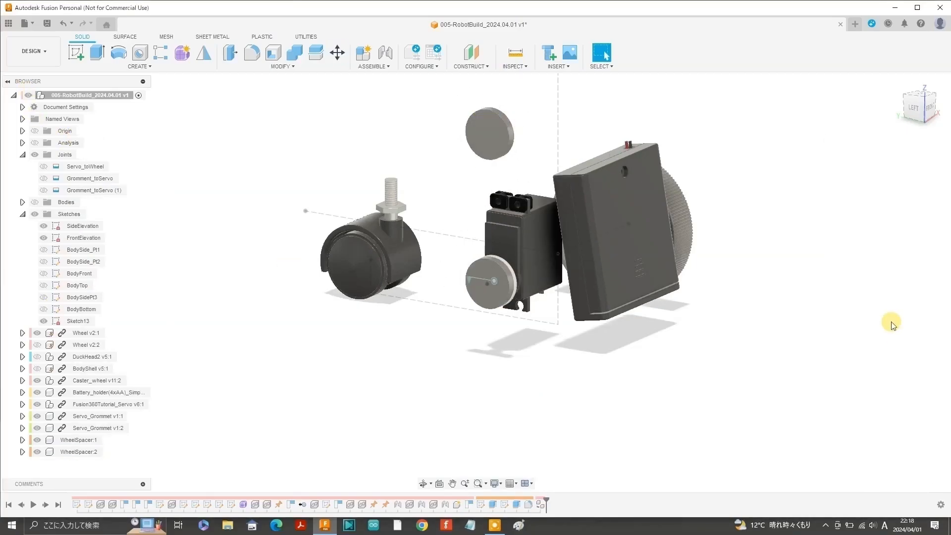
Show the second wheel and create a copy of the servo component, moving it over to that wheel.
{"action": "left_click_drag", "start_coordinate": [919, 109], "coordinate": [944, 106]}
{"action": "left_click", "coordinate": [37, 345]}
{"action": "left_click", "coordinate": [85, 404]}
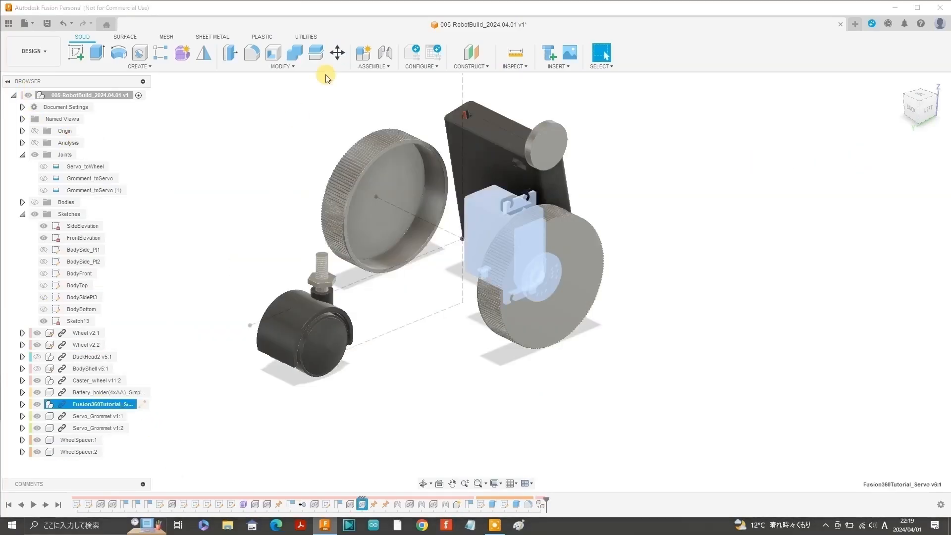
{"action": "left_click", "coordinate": [337, 52]}
{"action": "left_click", "coordinate": [883, 318]}
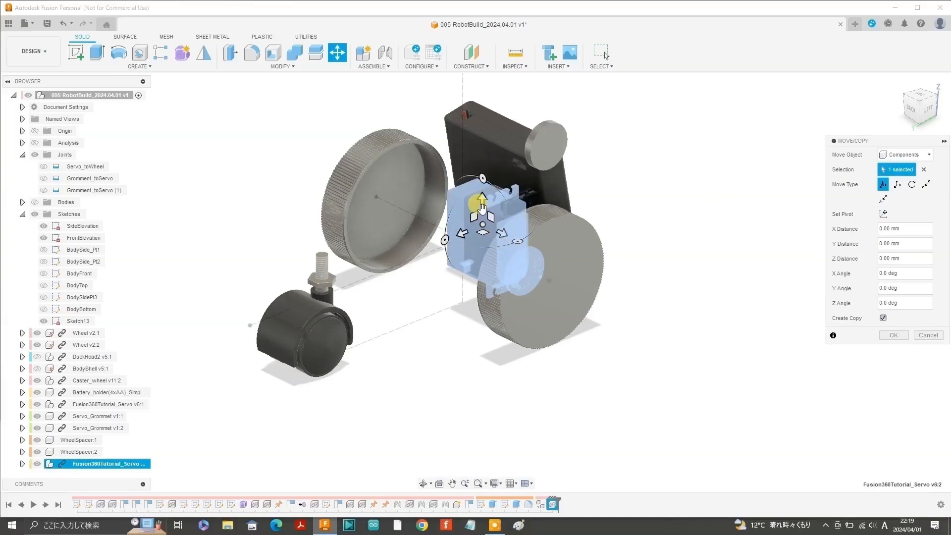
{"action": "left_click_drag", "start_coordinate": [501, 233], "coordinate": [431, 210]}
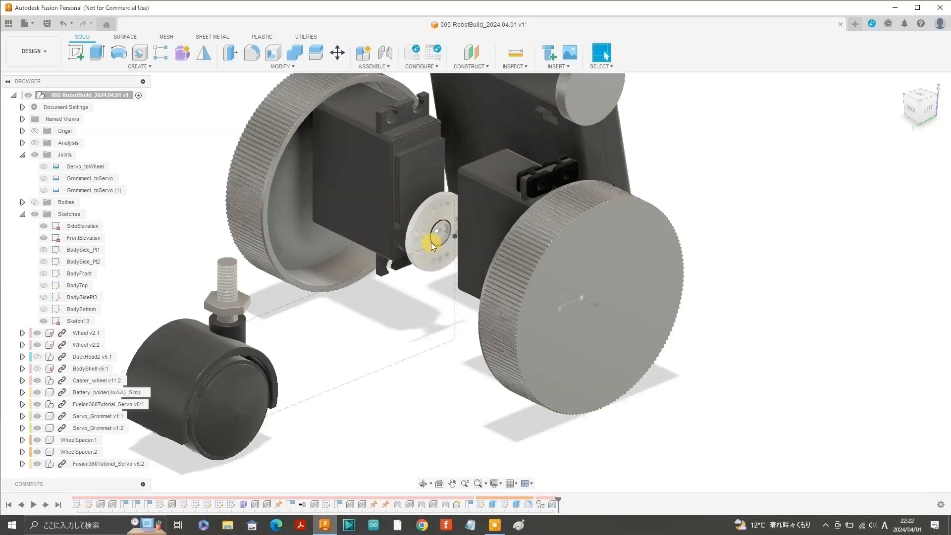
Create a flipped joint between the centre of the copied servo's horn and the second wheel.
{"action": "scroll", "coordinate": [432, 240], "scroll_direction": "up", "scroll_amount": 10}
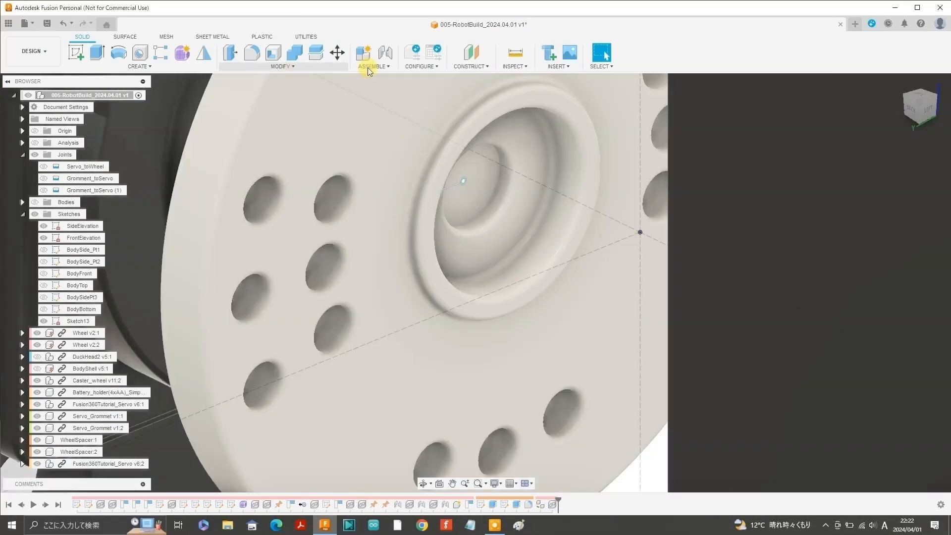
{"action": "left_click", "coordinate": [375, 69]}
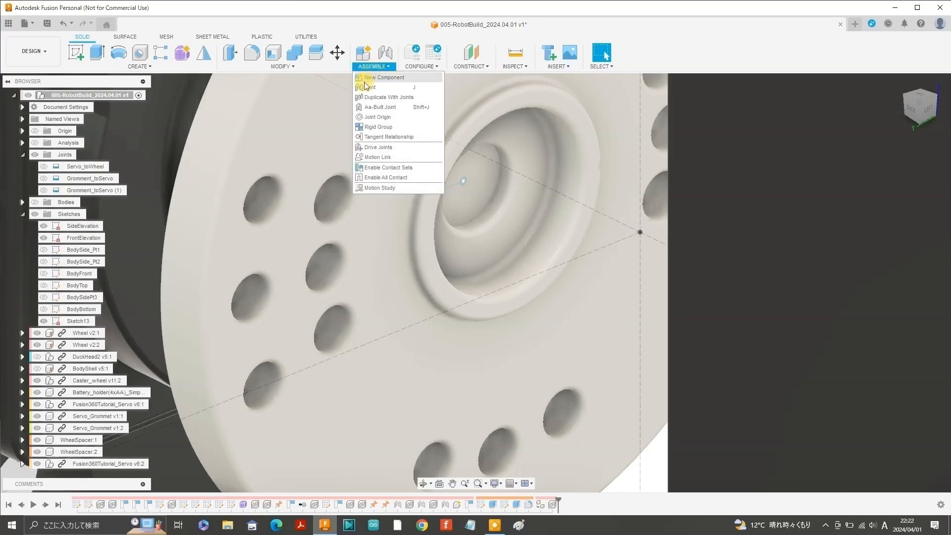
{"action": "left_click", "coordinate": [365, 87]}
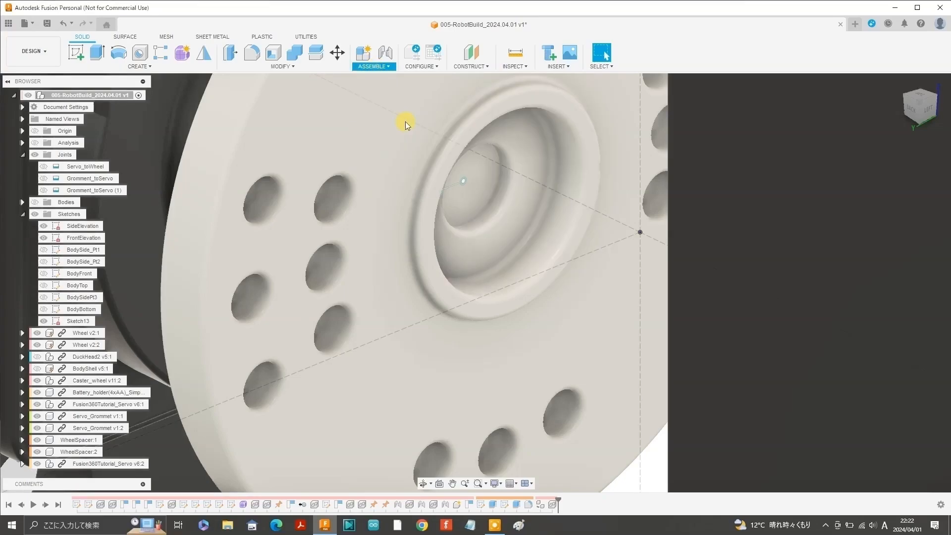
{"action": "left_click", "coordinate": [513, 205]}
{"action": "left_click", "coordinate": [513, 205]}
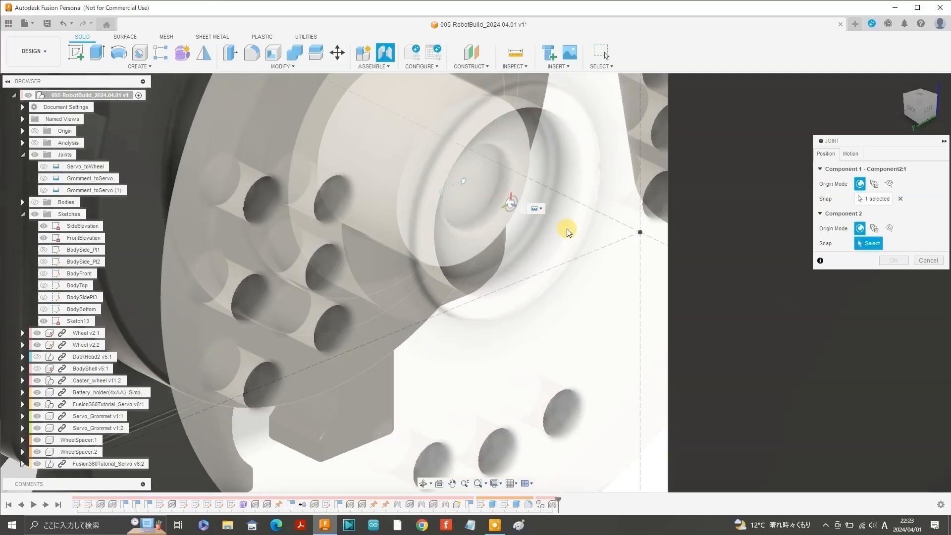
{"action": "scroll", "coordinate": [568, 228], "scroll_direction": "down", "scroll_amount": 10}
{"action": "left_click", "coordinate": [388, 150]}
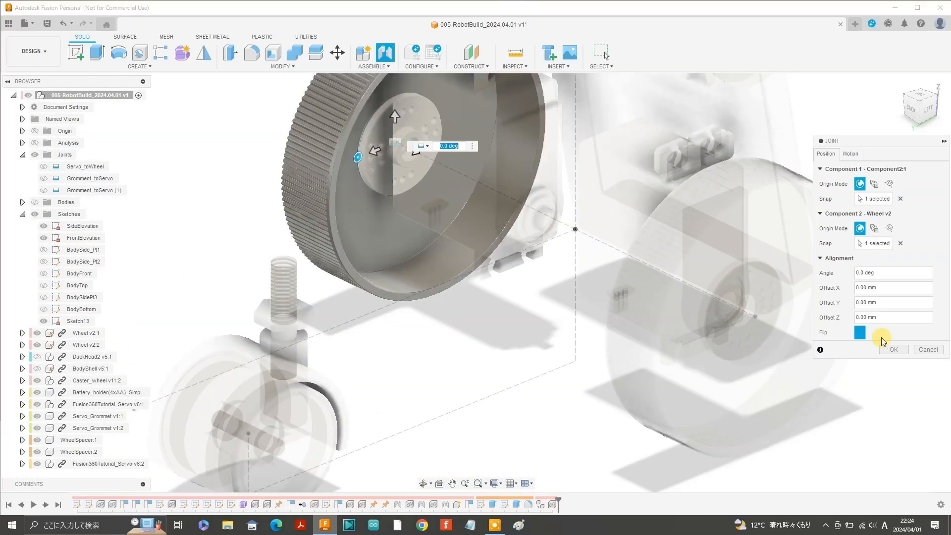
{"action": "left_click", "coordinate": [864, 326]}
Edit the Servo_toWheel (1) joint and set its Z offset to 3.7 mm.
{"action": "right_click", "coordinate": [69, 204]}
{"action": "left_click", "coordinate": [87, 211]}
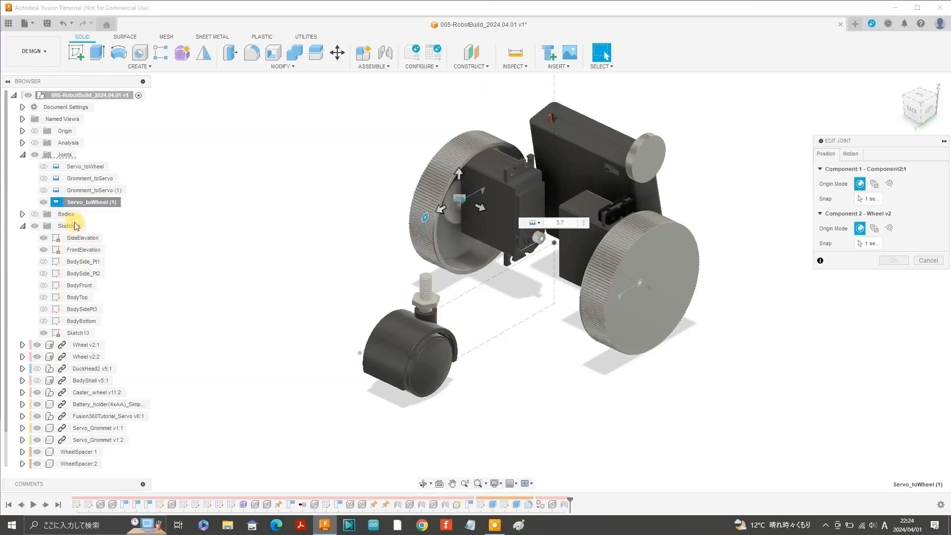
{"action": "left_click", "coordinate": [482, 206]}
{"action": "type", "text": "3"}
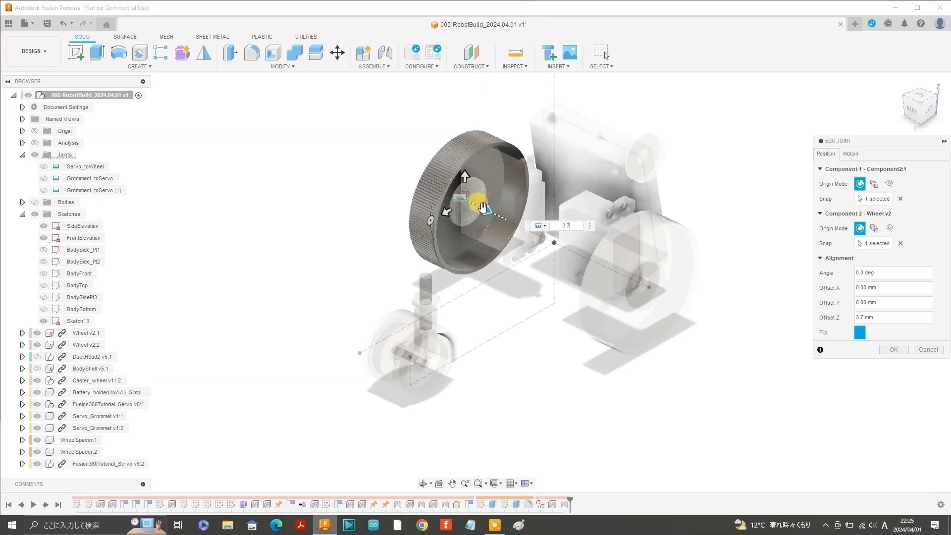
{"action": "key", "text": "Return"}
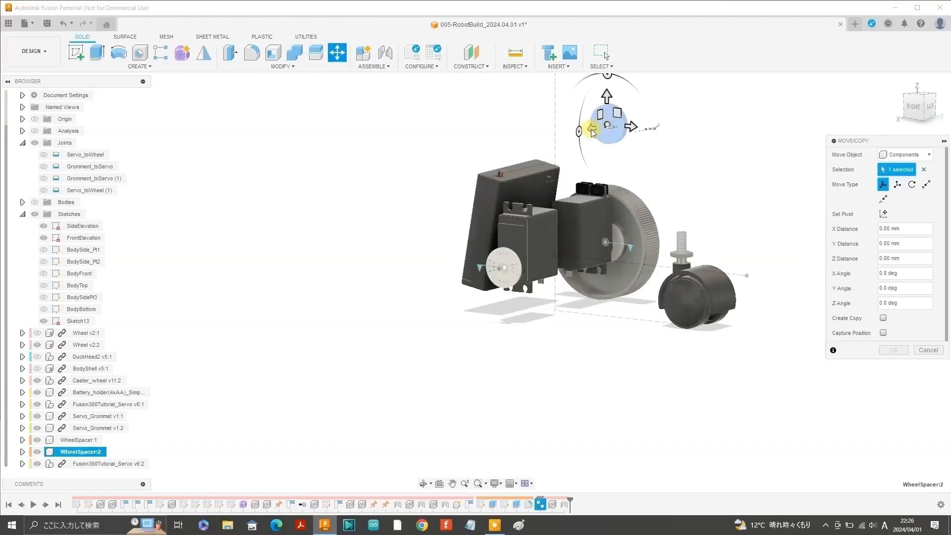
Move WheelSpacer:2 clear of the assembly on the uncovered servo's side and rotate it 180 degrees about the Y axis.
{"action": "left_click_drag", "start_coordinate": [592, 133], "coordinate": [402, 261]}
{"action": "left_click_drag", "start_coordinate": [371, 300], "coordinate": [447, 280]}
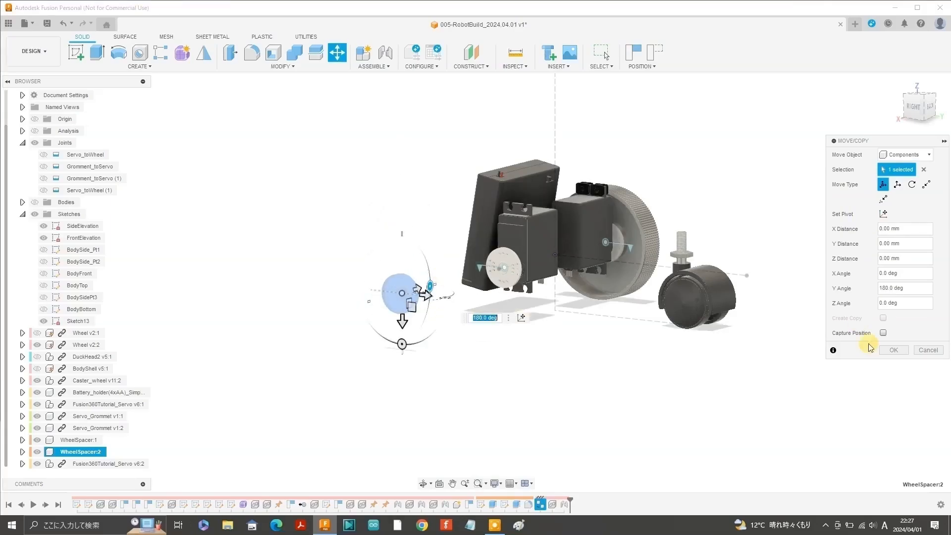
{"action": "left_click", "coordinate": [892, 352]}
Align the recessed face of WheelSpacer:2 with the outer face of the exposed servo horn.
{"action": "middle_click_drag", "start_coordinate": [718, 176], "coordinate": [460, 218], "text": "shift"}
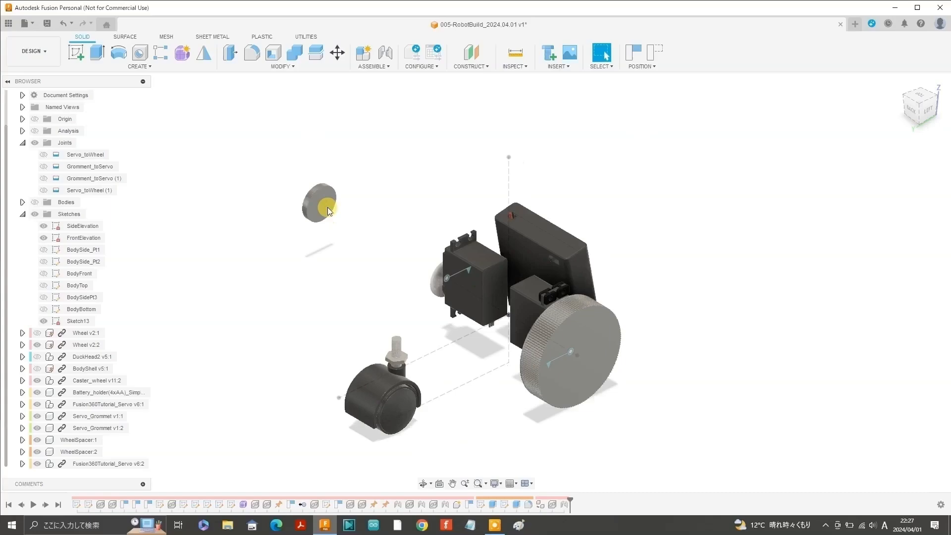
{"action": "scroll", "coordinate": [324, 207], "scroll_direction": "up", "scroll_amount": 6}
{"action": "left_click", "coordinate": [293, 67]}
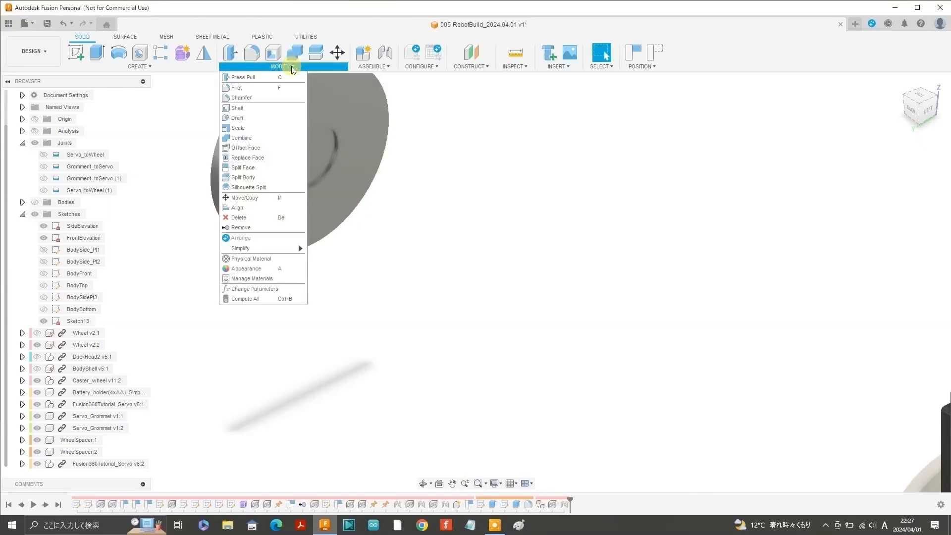
{"action": "left_click", "coordinate": [234, 208]}
{"action": "left_click", "coordinate": [359, 120]}
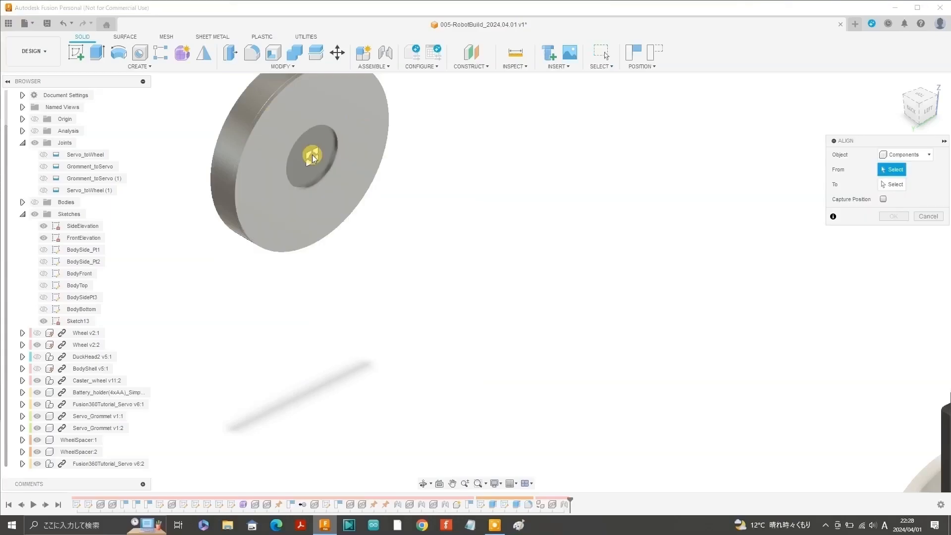
{"action": "scroll", "coordinate": [478, 319], "scroll_direction": "up", "scroll_amount": 6}
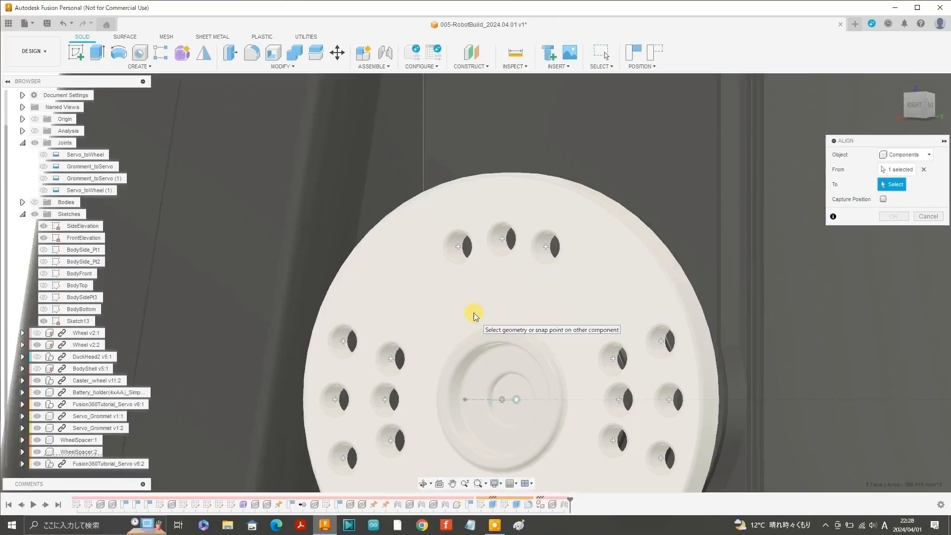
{"action": "left_click", "coordinate": [617, 294]}
{"action": "left_click", "coordinate": [893, 230]}
Show Wheel v2:1 and the BodyShell component again.
{"action": "scroll", "coordinate": [598, 218], "scroll_direction": "down", "scroll_amount": 6}
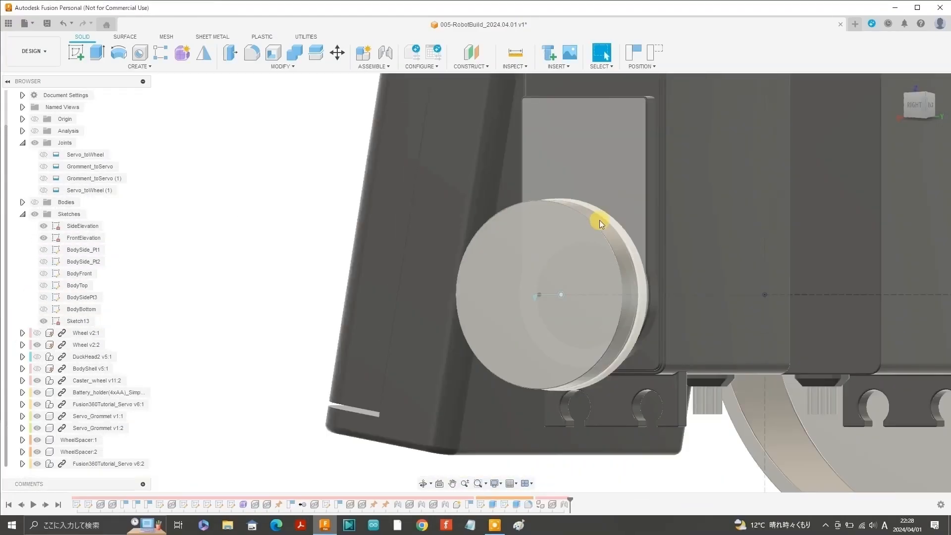
{"action": "left_click", "coordinate": [911, 106]}
{"action": "left_click", "coordinate": [38, 333]}
{"action": "middle_click_drag", "start_coordinate": [515, 277], "coordinate": [425, 282], "text": "shift"}
{"action": "scroll", "coordinate": [367, 263], "scroll_direction": "down", "scroll_amount": 5}
{"action": "left_click", "coordinate": [38, 368]}
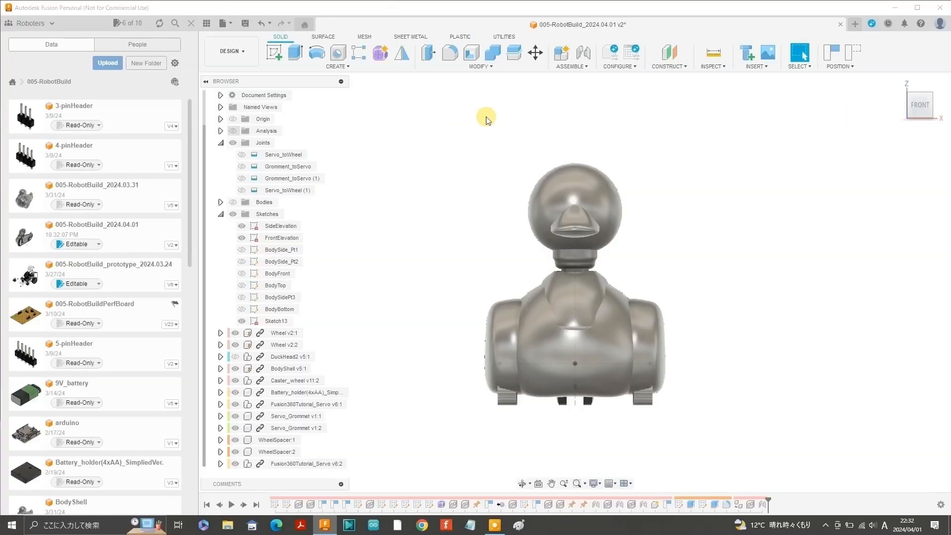
Section the assembly along the XZ plane with the cut direction flipped to examine the servos and wheels inside the body.
{"action": "left_click", "coordinate": [723, 68]}
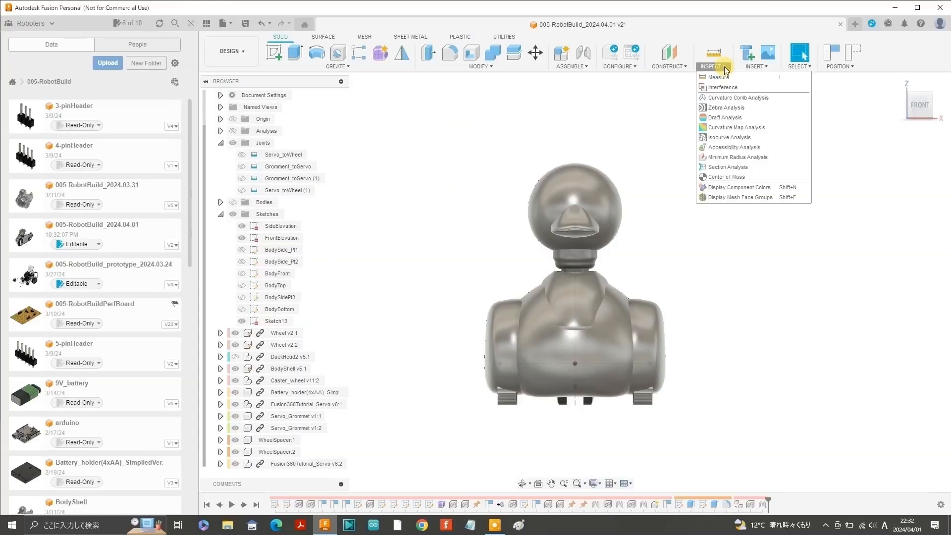
{"action": "left_click", "coordinate": [718, 168]}
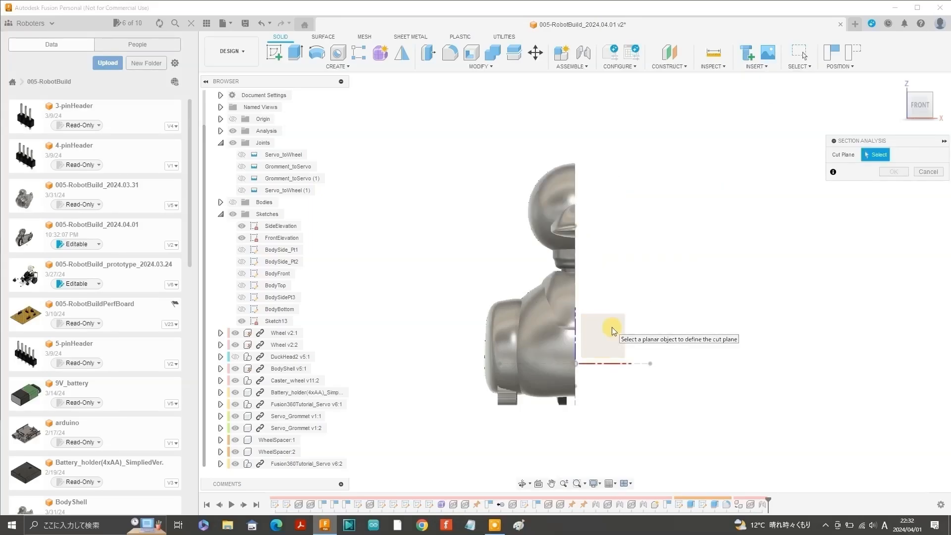
{"action": "left_click", "coordinate": [611, 327]}
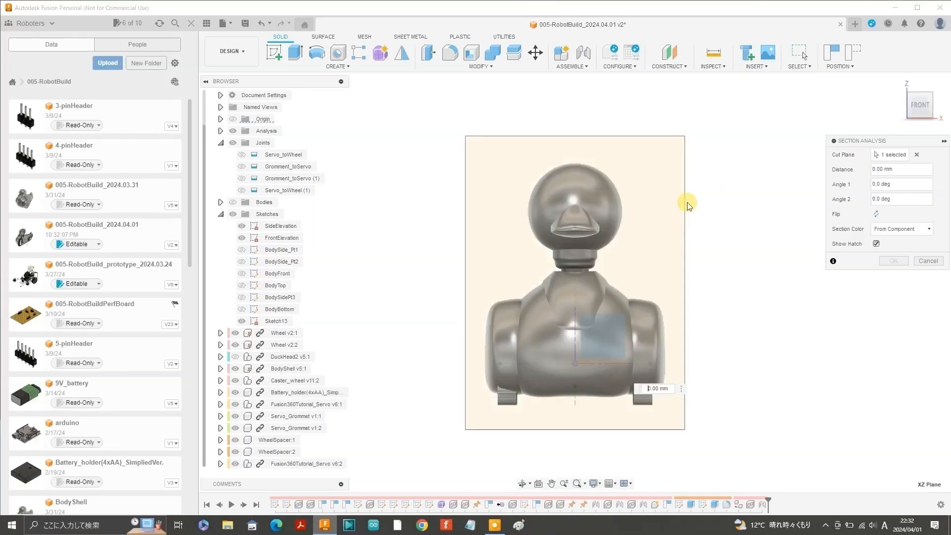
{"action": "left_click", "coordinate": [875, 213]}
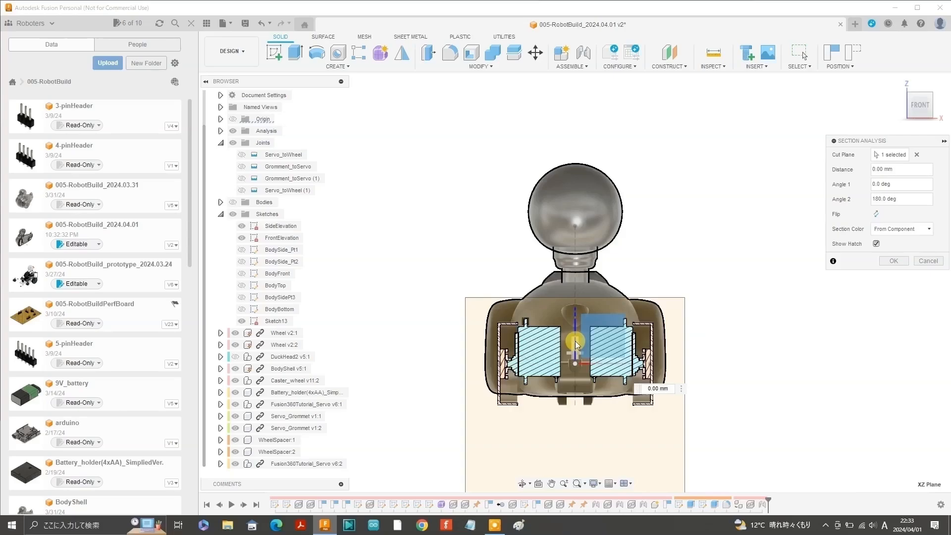
{"action": "scroll", "coordinate": [575, 345], "scroll_direction": "up", "scroll_amount": 5}
{"action": "left_click", "coordinate": [878, 169]}
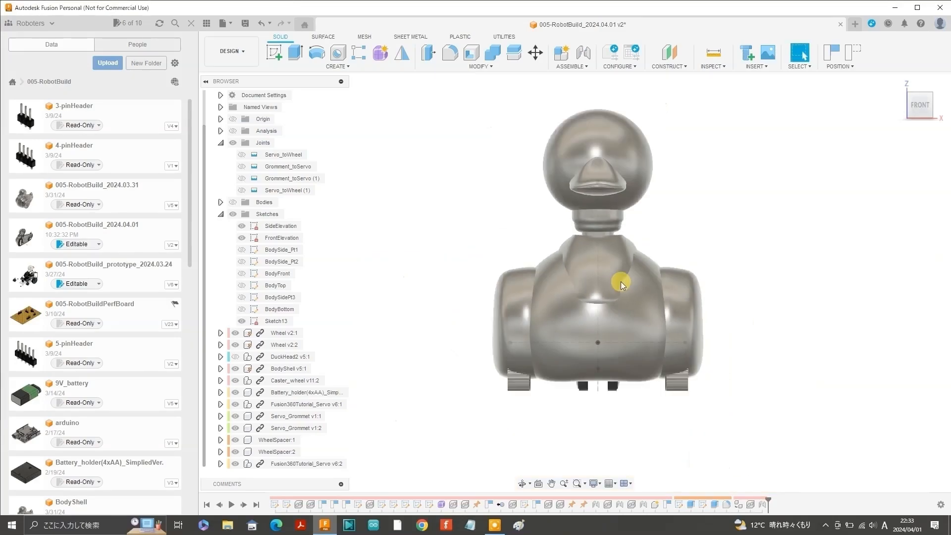
View the assembly from the right and insert the SG90 servo from the 005-RobotBuild project into the design.
{"action": "left_click", "coordinate": [939, 103]}
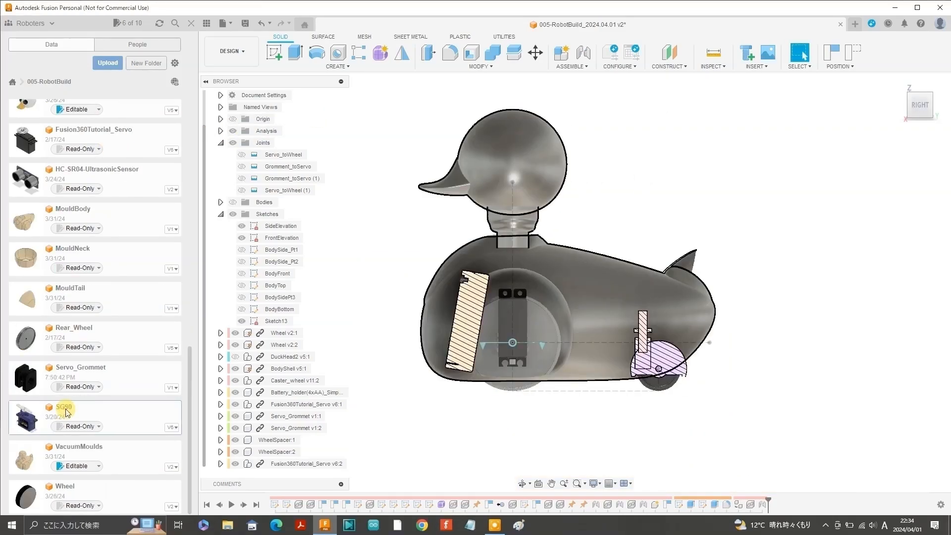
{"action": "right_click", "coordinate": [64, 416]}
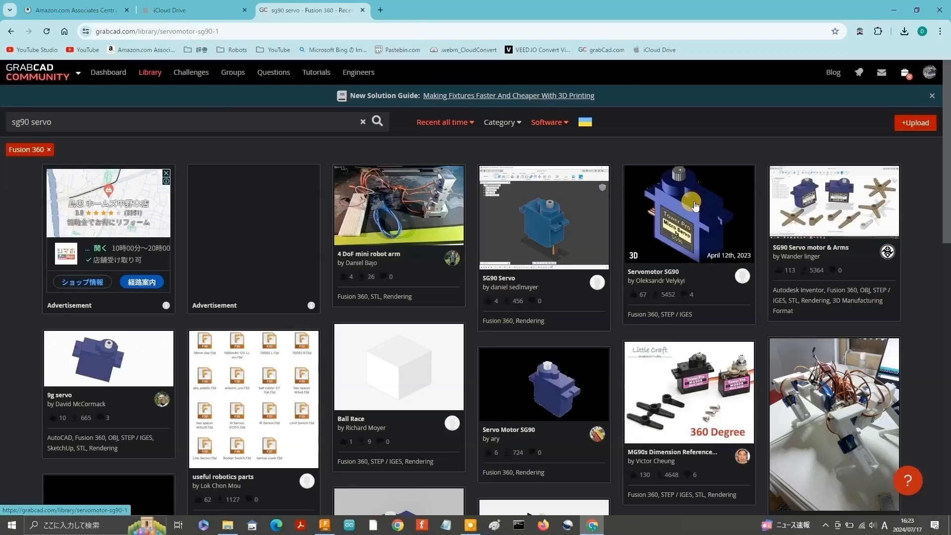
Switch to GrabCAD in the browser and view the Servomotor SG90 and Micro Servo 9g models from the search results.
{"action": "left_click", "coordinate": [692, 201]}
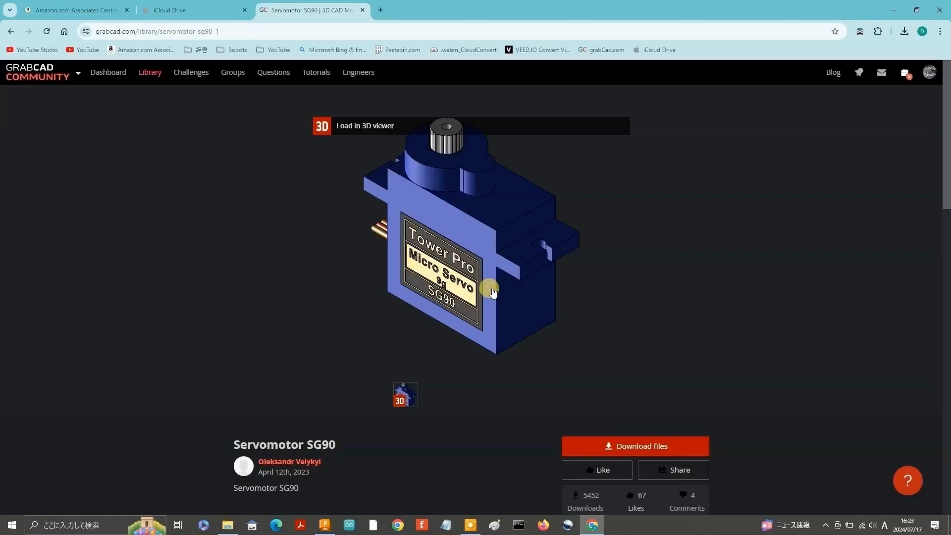
{"action": "left_click", "coordinate": [11, 31]}
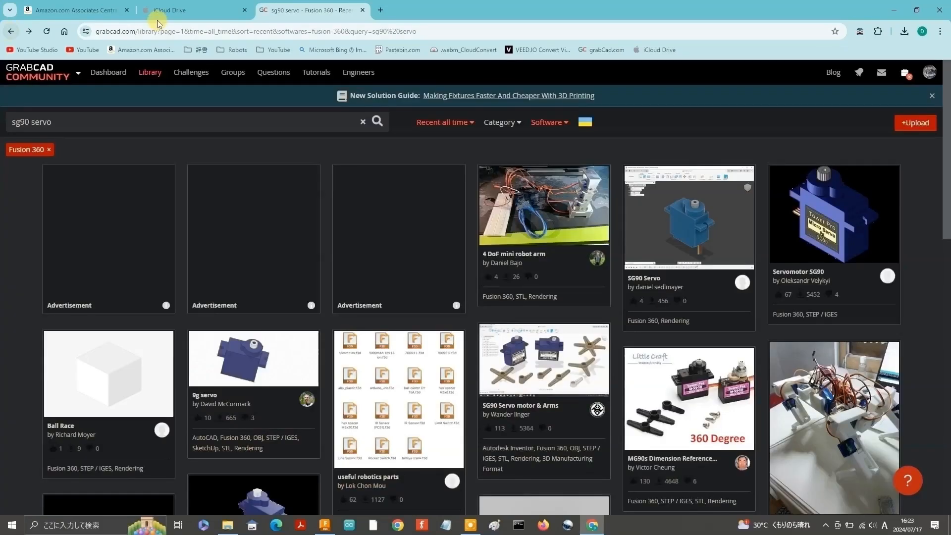
{"action": "scroll", "coordinate": [388, 317], "scroll_direction": "down", "scroll_amount": 6}
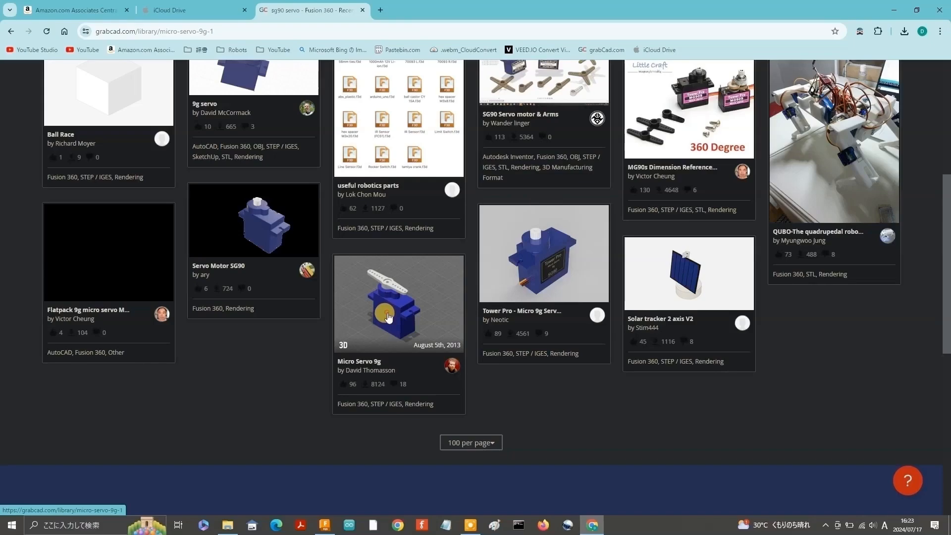
{"action": "left_click", "coordinate": [389, 318]}
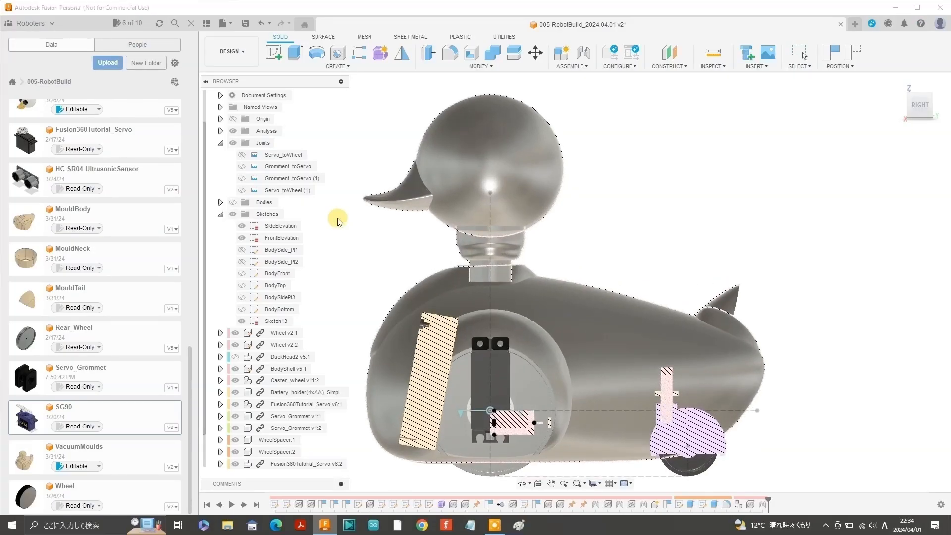
Hide BodyShell, raise the SG90 servo 60 mm in Z and turn it upright above the drive servos.
{"action": "key", "text": "m"}
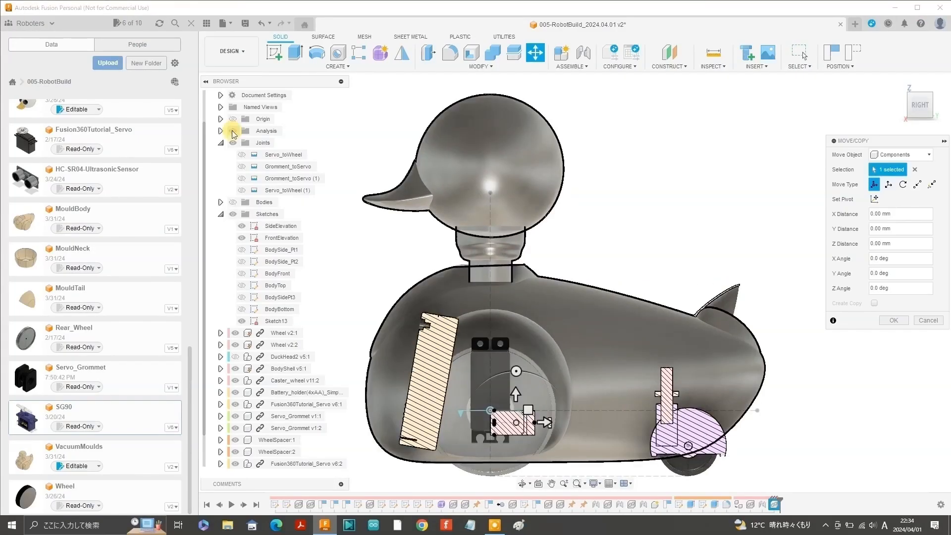
{"action": "left_click", "coordinate": [236, 369]}
{"action": "left_click_drag", "start_coordinate": [515, 395], "coordinate": [516, 275]}
{"action": "middle_click_drag", "start_coordinate": [556, 267], "coordinate": [503, 303], "text": "shift"}
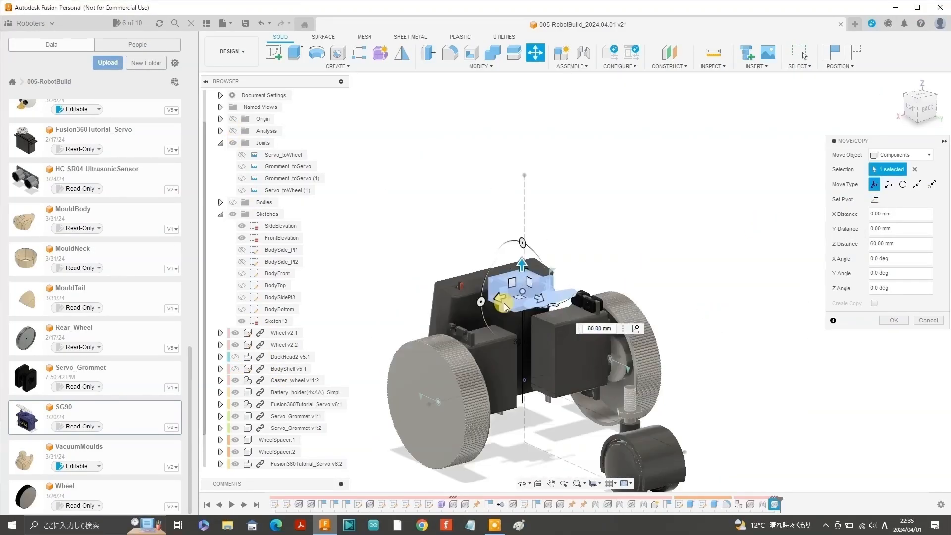
{"action": "left_click_drag", "start_coordinate": [522, 243], "coordinate": [502, 285]}
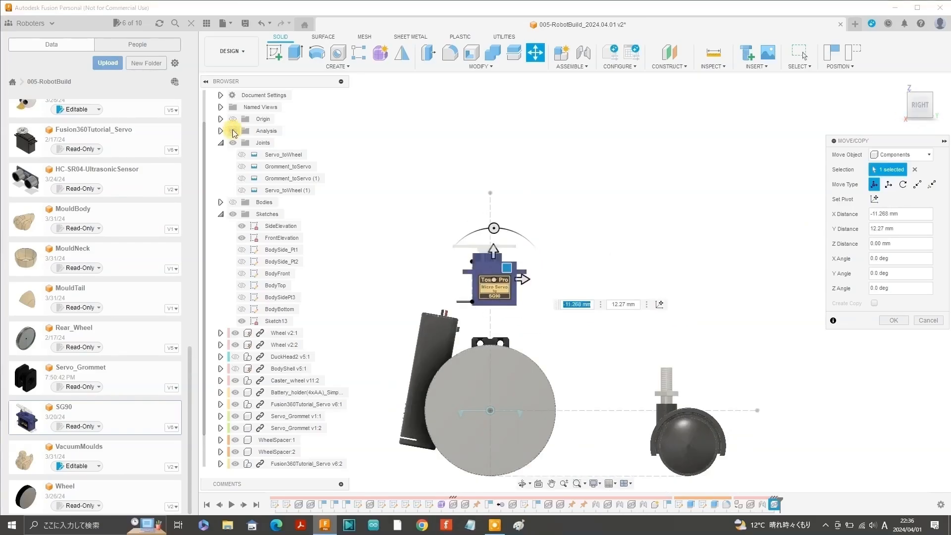
Show the section analysis and BodyShell, and centre the SG90 under the neck with a move of about -0.25 mm in Y and -15 mm in Z.
{"action": "left_click", "coordinate": [233, 130]}
{"action": "left_click", "coordinate": [235, 368]}
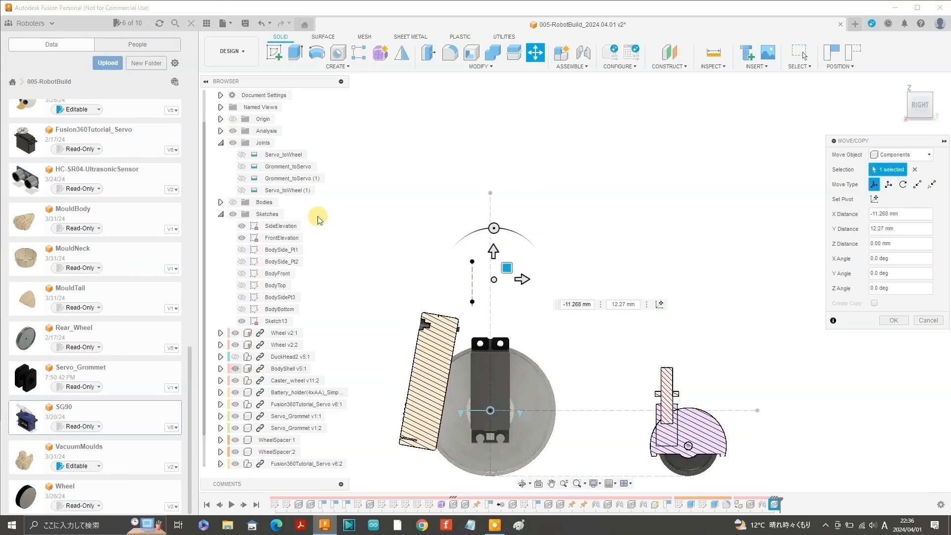
{"action": "left_click_drag", "start_coordinate": [942, 106], "coordinate": [937, 105]}
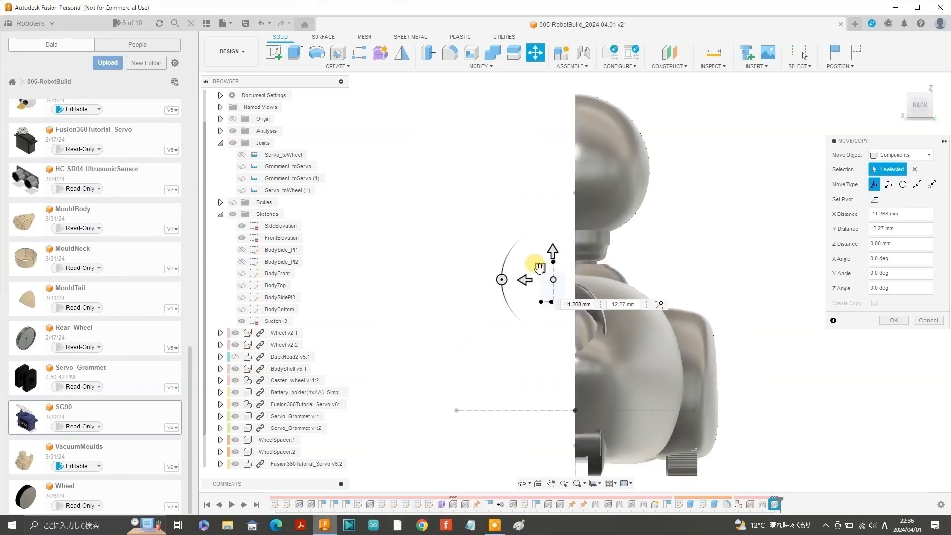
{"action": "left_click_drag", "start_coordinate": [544, 269], "coordinate": [567, 269]}
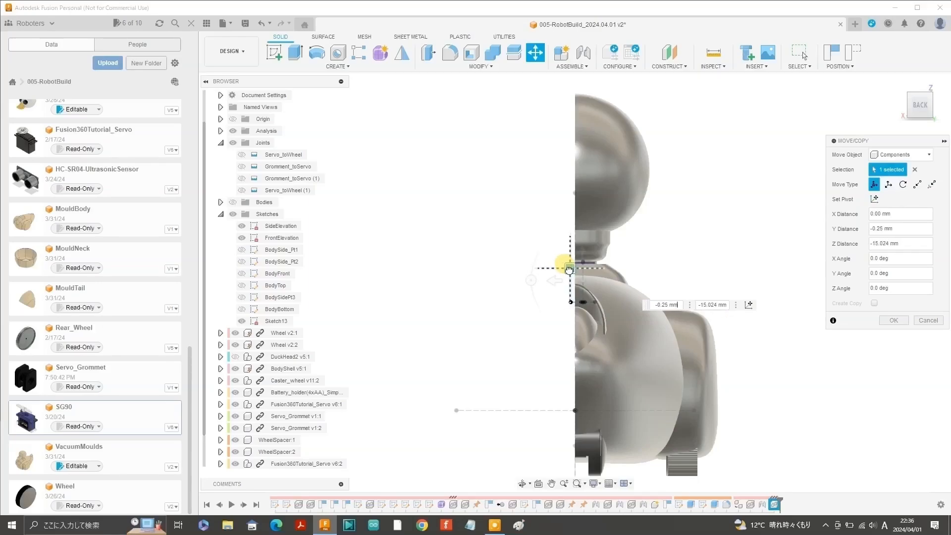
{"action": "left_click", "coordinate": [912, 101]}
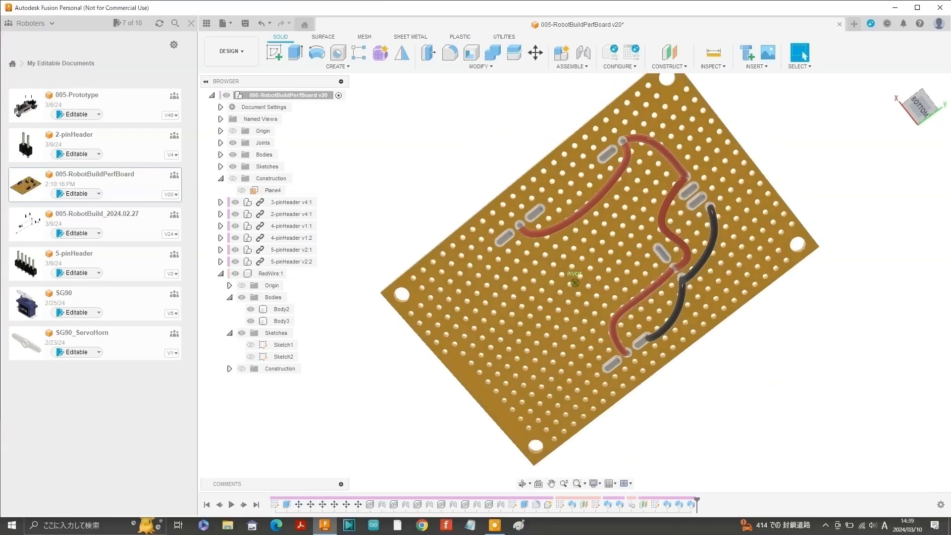
Examine the 005-RobotBuildPerfBoard model, and read the GrabCAD page of the ICB-288 perf board circuit in the browser.
{"action": "mouse_move", "coordinate": [574, 283]}
{"action": "middle_mouse_down", "text": "shift"}
{"action": "mouse_move", "coordinate": [509, 183]}
{"action": "mouse_move", "coordinate": [498, 131]}
{"action": "mouse_move", "coordinate": [391, 163]}
{"action": "mouse_move", "coordinate": [327, 154]}
{"action": "mouse_move", "coordinate": [322, 79]}
{"action": "mouse_move", "coordinate": [307, 134]}
{"action": "middle_mouse_up", "text": "shift"}
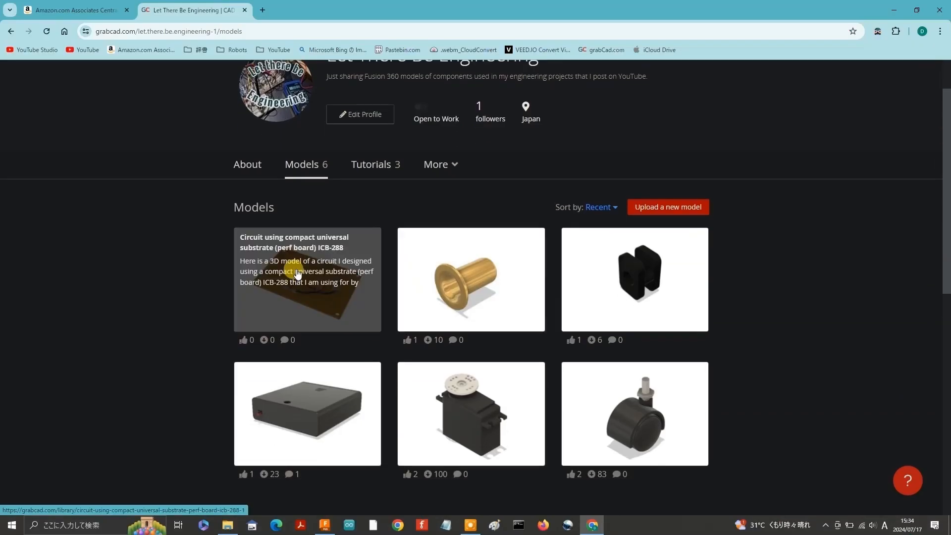
{"action": "left_click", "coordinate": [298, 274]}
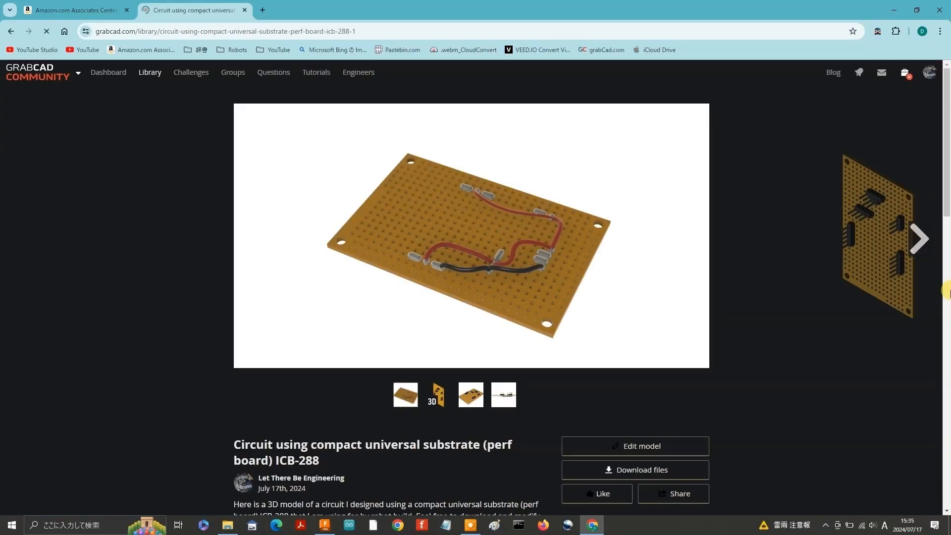
{"action": "scroll", "coordinate": [946, 291], "scroll_direction": "down", "scroll_amount": 5}
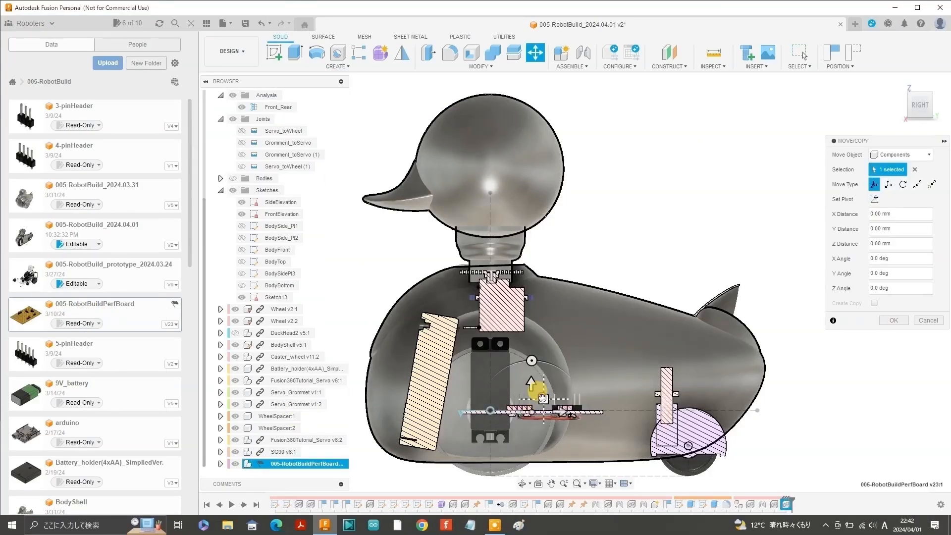
Move the inserted perf board about 33.3 mm in Y and 29 mm in Z, and shift it sideways by about 9.5 mm.
{"action": "left_click_drag", "start_coordinate": [545, 397], "coordinate": [592, 405]}
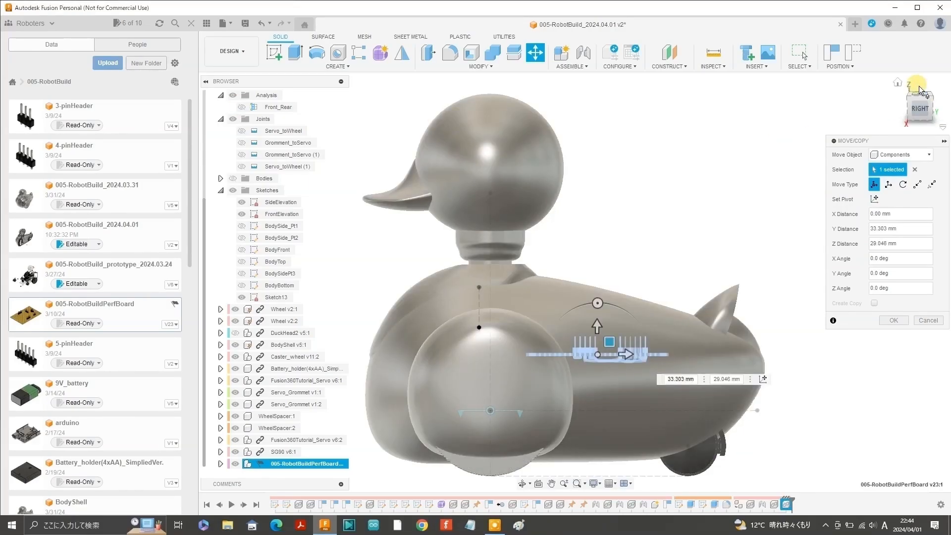
{"action": "left_click", "coordinate": [919, 88]}
{"action": "left_click", "coordinate": [920, 124]}
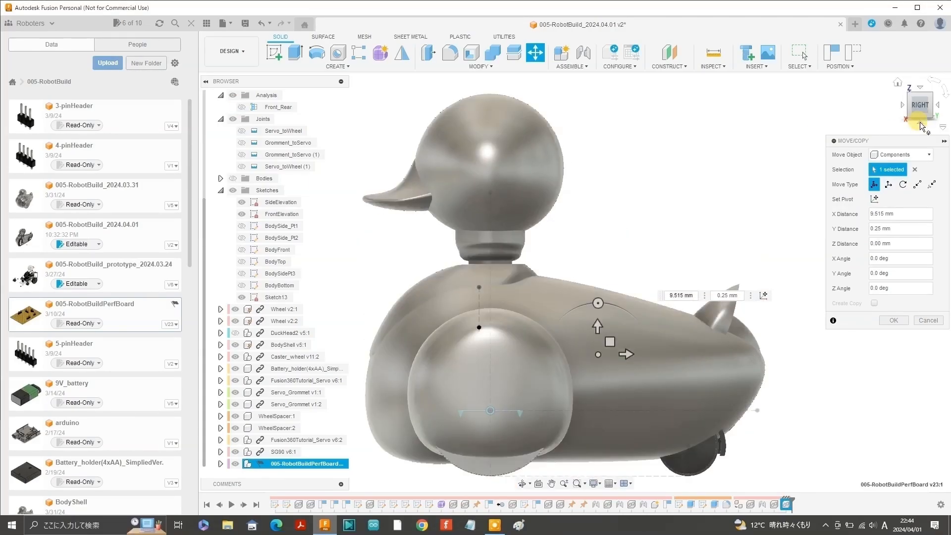
Hide BodyShell and lower the perf board between the drive servos and the caster wheel.
{"action": "left_click", "coordinate": [234, 345]}
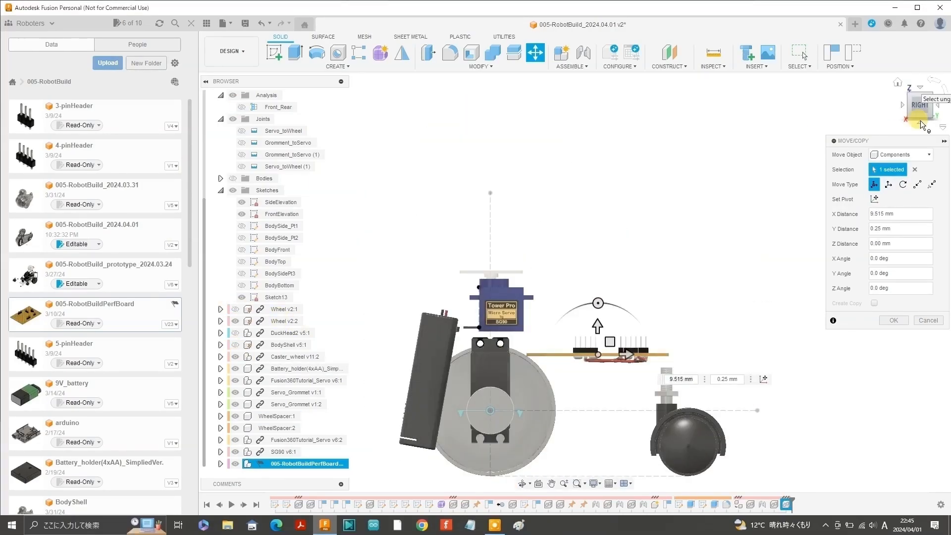
{"action": "left_click", "coordinate": [608, 342]}
{"action": "left_click_drag", "start_coordinate": [608, 342], "coordinate": [608, 371]}
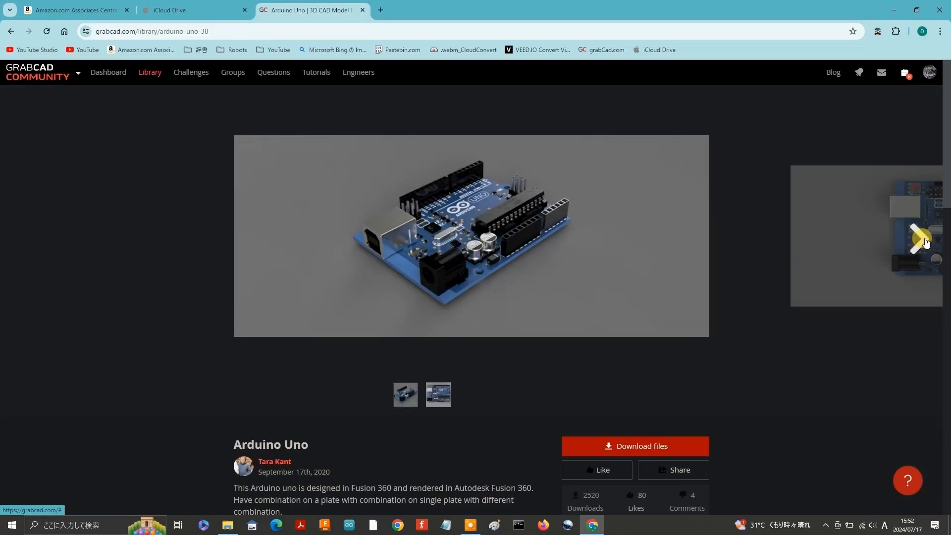
View the Arduino Uno images on GrabCAD, insert the arduino design in Fusion and position it above the perf board with 15 mm and -10 mm offsets.
{"action": "left_click", "coordinate": [920, 239]}
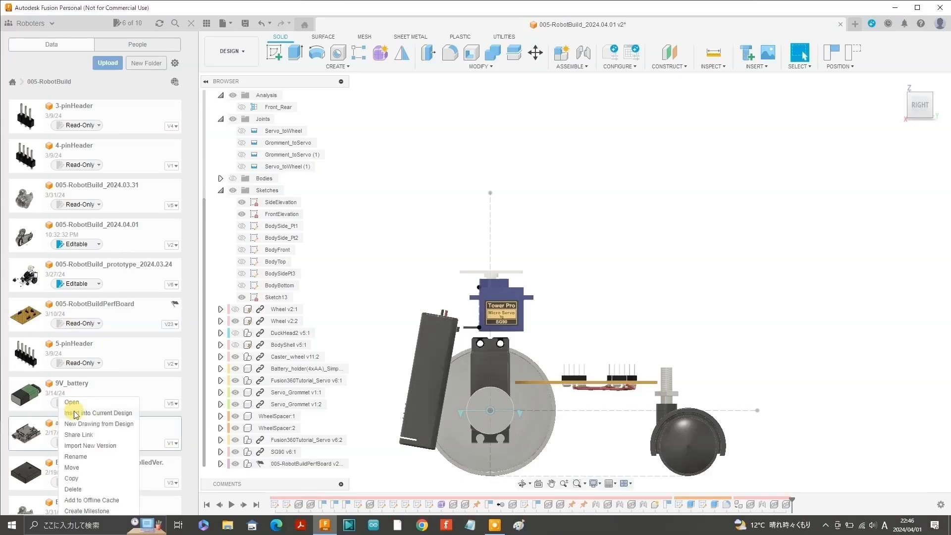
{"action": "left_click", "coordinate": [107, 414]}
{"action": "left_click_drag", "start_coordinate": [573, 173], "coordinate": [525, 223]}
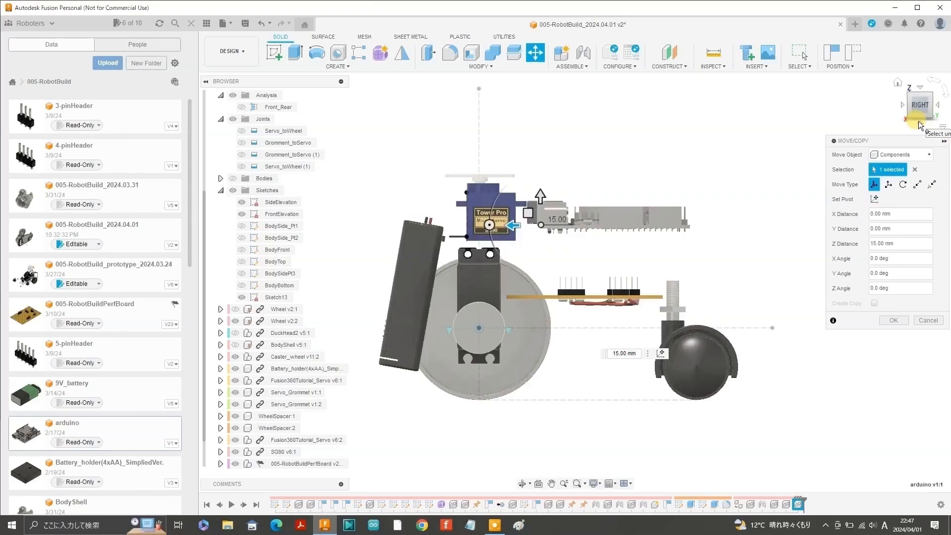
{"action": "type", "text": "-10"}
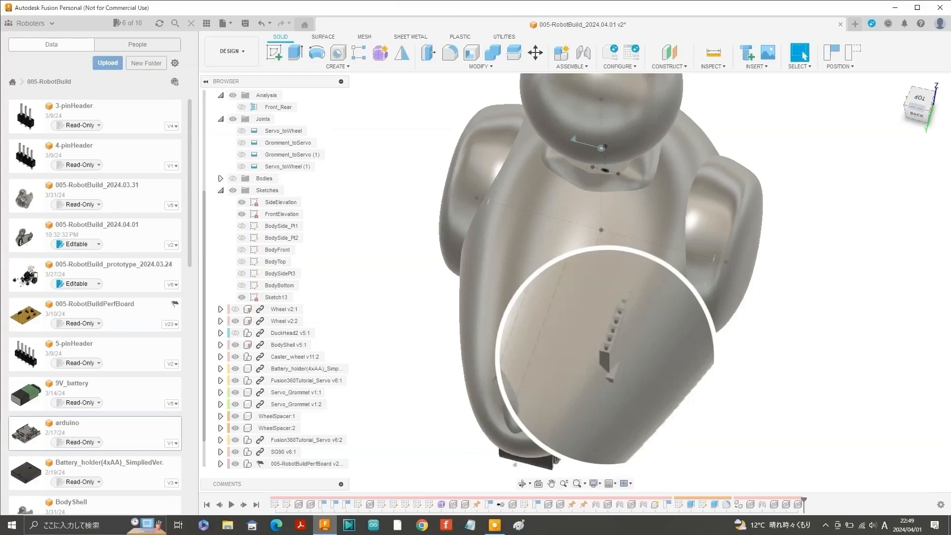
Check where parts poke through the body shell, and turn the Arduino over with its USB connector toward the caster wheel.
{"action": "middle_click_drag", "start_coordinate": [575, 283], "coordinate": [612, 280], "text": "shift"}
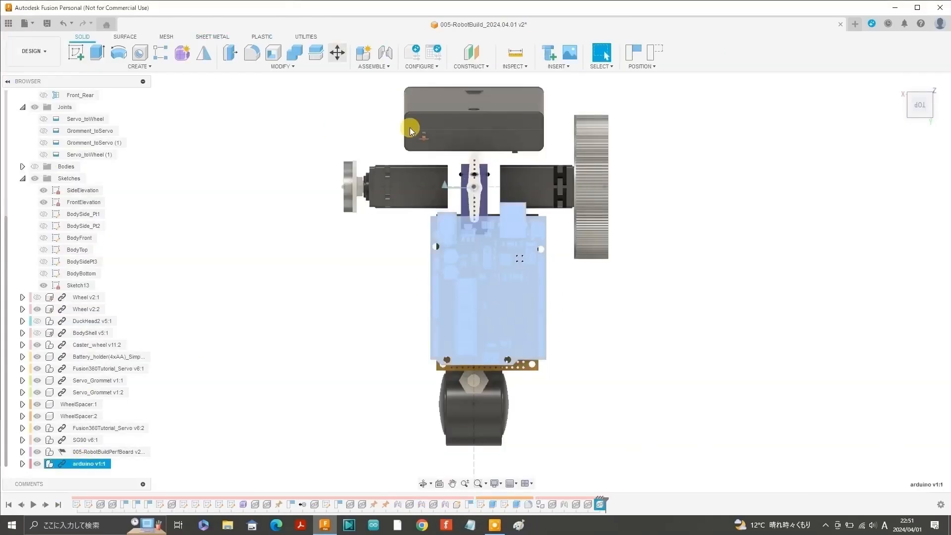
{"action": "key", "text": "m"}
{"action": "left_click_drag", "start_coordinate": [520, 278], "coordinate": [549, 312]}
{"action": "key", "text": "Escape"}
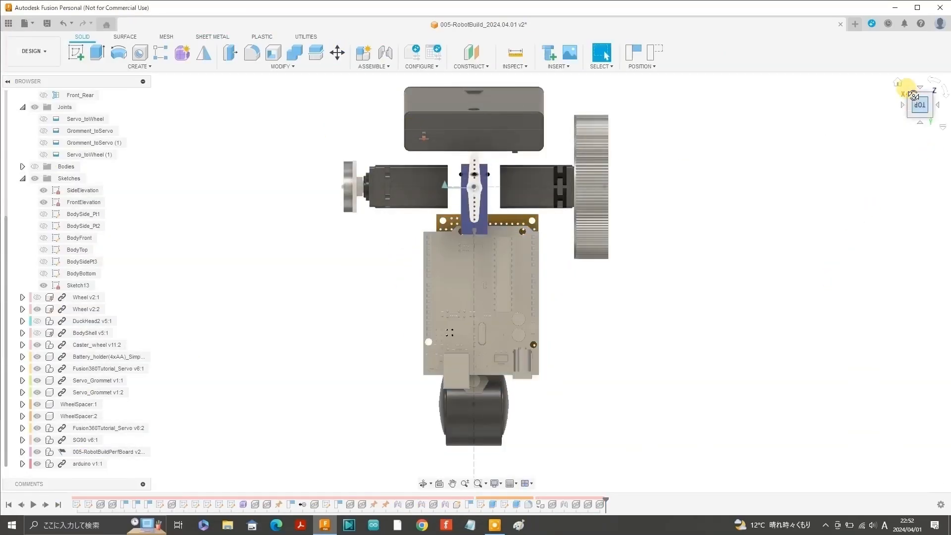
Reposition the perf board upright at the front of the body and rotate it -180 degrees about the Y axis.
{"action": "left_click_drag", "start_coordinate": [914, 95], "coordinate": [922, 110]}
{"action": "left_click", "coordinate": [85, 452]}
{"action": "key", "text": "m"}
{"action": "key", "text": "Return"}
{"action": "middle_click_drag", "start_coordinate": [475, 283], "coordinate": [425, 277], "text": "shift"}
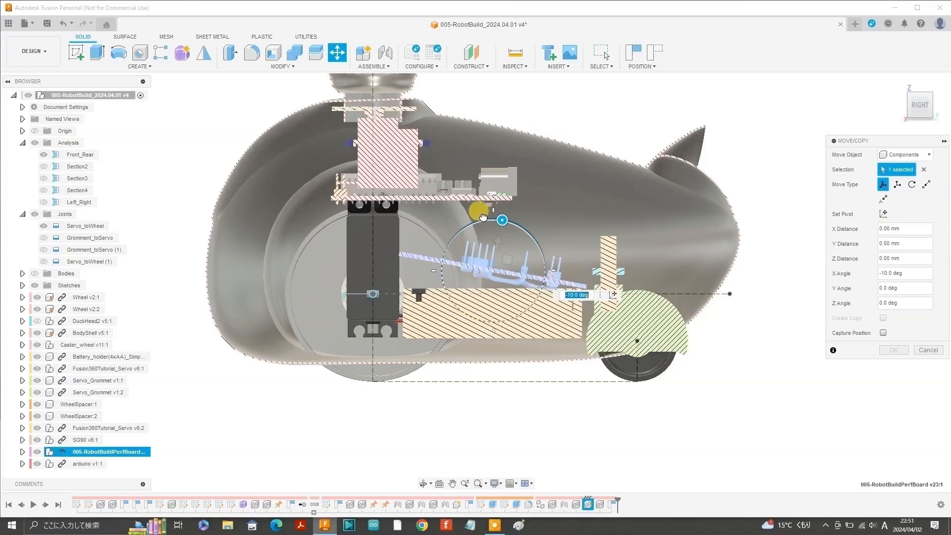
{"action": "left_click_drag", "start_coordinate": [477, 212], "coordinate": [268, 212]}
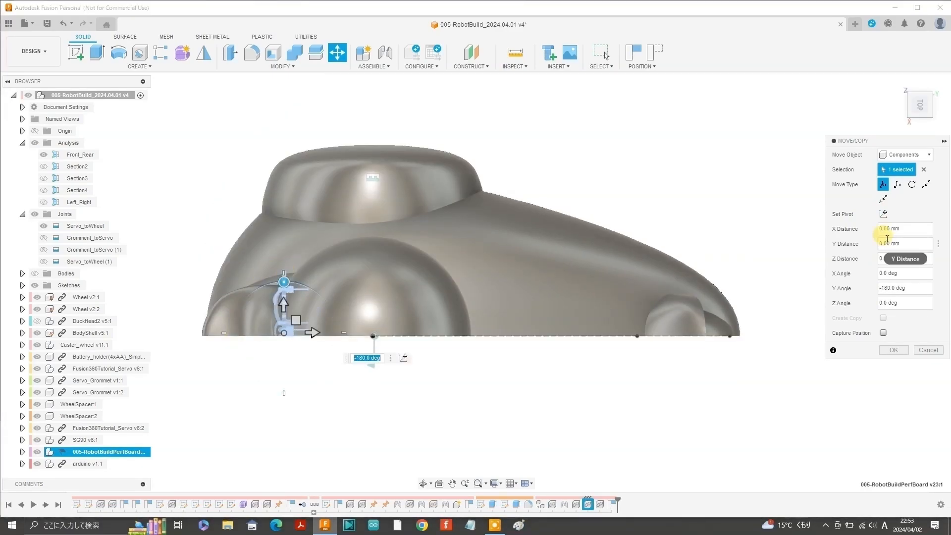
{"action": "left_click", "coordinate": [943, 107]}
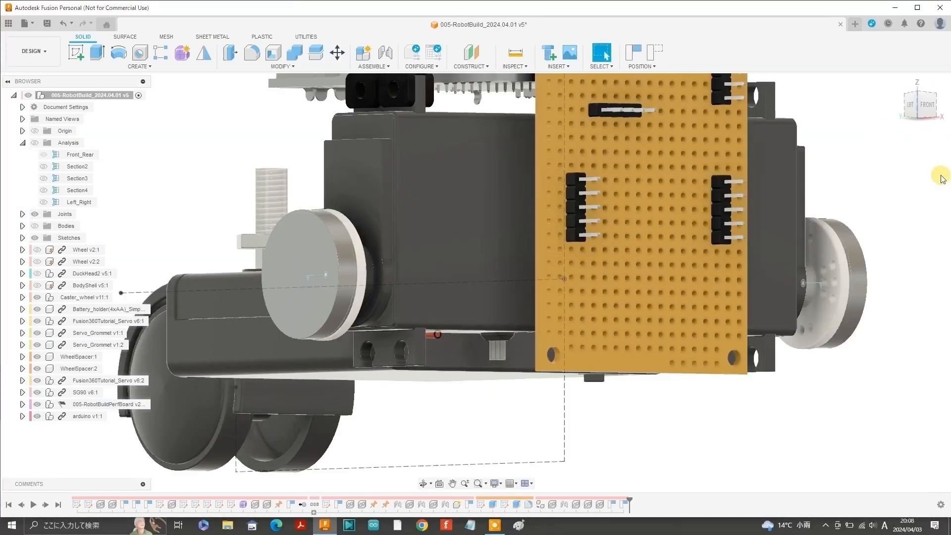
Move the battery holder slightly downward to clear the drive servos' mounting tabs.
{"action": "left_click", "coordinate": [920, 105]}
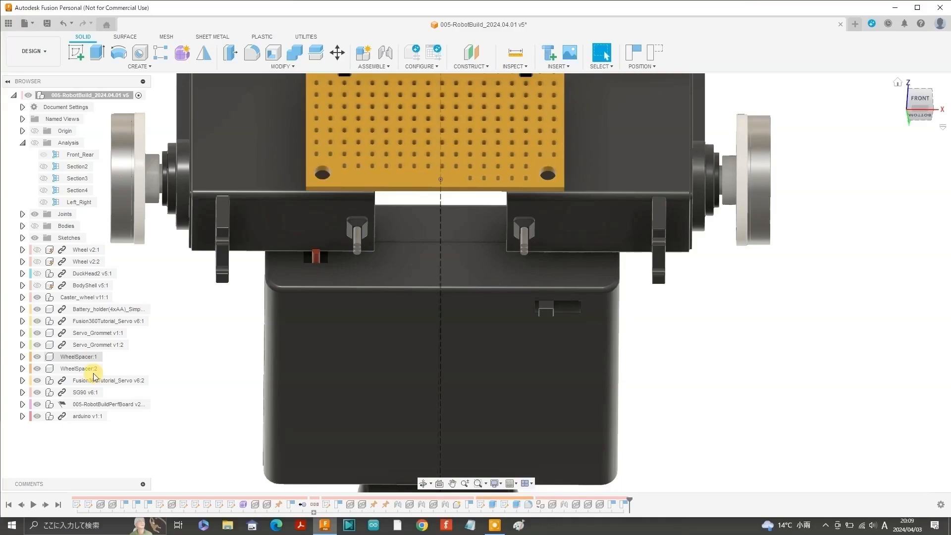
{"action": "left_click", "coordinate": [922, 101]}
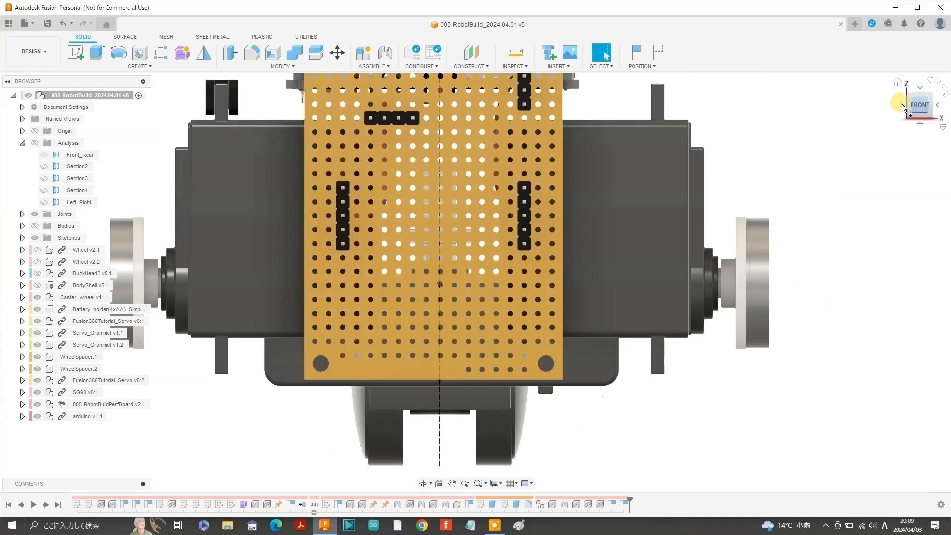
{"action": "left_click", "coordinate": [902, 100]}
{"action": "mouse_move", "coordinate": [920, 100]}
{"action": "left_mouse_down"}
{"action": "mouse_move", "coordinate": [889, 25]}
{"action": "mouse_move", "coordinate": [879, 60]}
{"action": "mouse_move", "coordinate": [919, 102]}
{"action": "left_mouse_up"}
{"action": "left_click", "coordinate": [106, 309]}
{"action": "left_click", "coordinate": [338, 52]}
{"action": "left_click_drag", "start_coordinate": [412, 307], "coordinate": [412, 312]}
{"action": "left_click", "coordinate": [896, 349]}
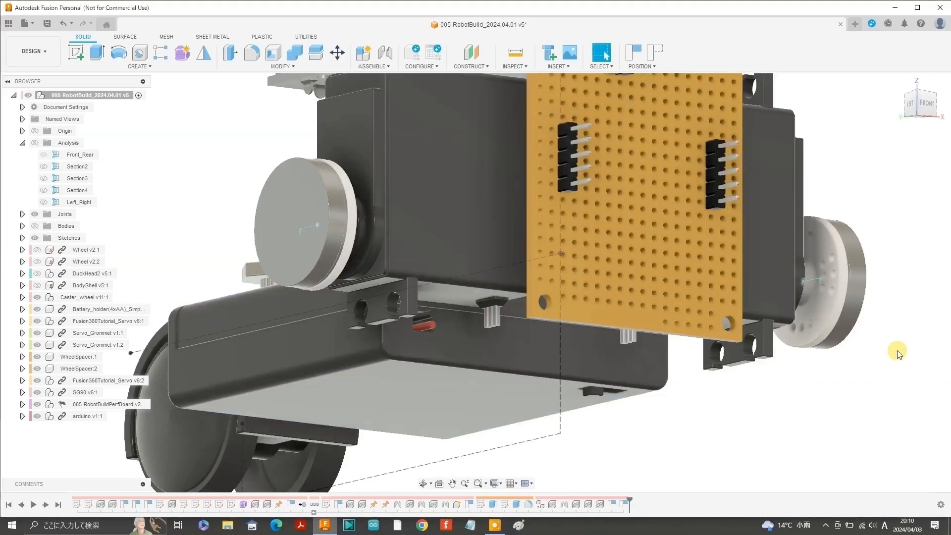
Show BodyShell and view the assembly from several sides to check how the components fit inside it.
{"action": "scroll", "coordinate": [502, 258], "scroll_direction": "down", "scroll_amount": 5}
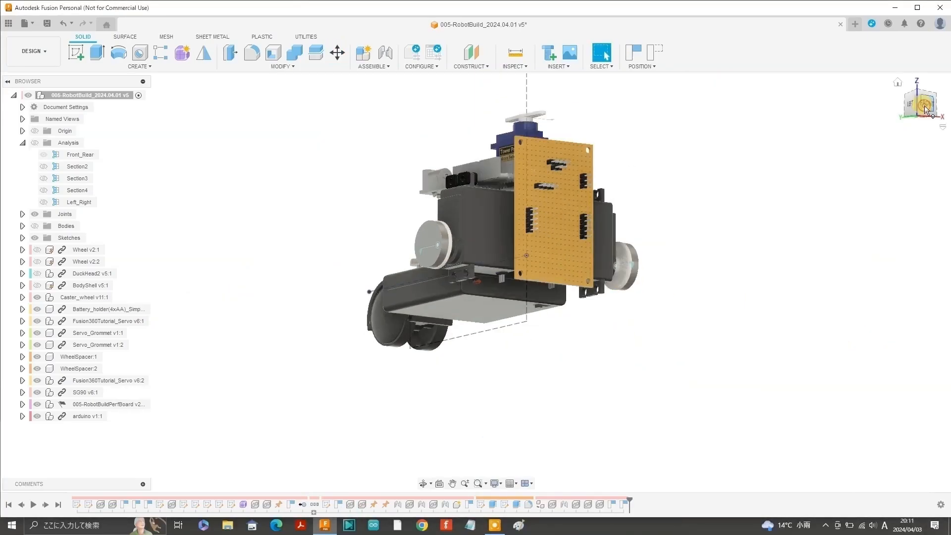
{"action": "left_click", "coordinate": [924, 109]}
{"action": "left_click", "coordinate": [940, 106]}
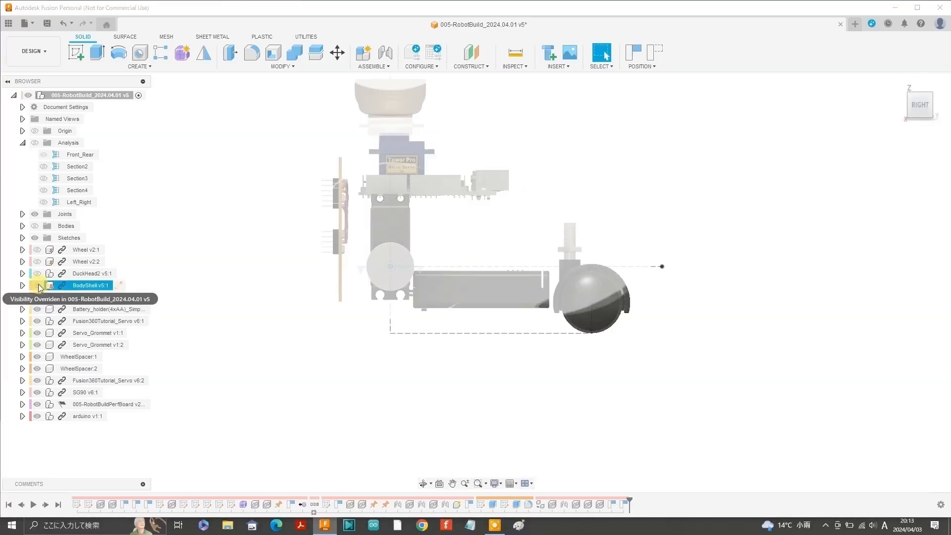
{"action": "left_click", "coordinate": [37, 285]}
{"action": "left_click_drag", "start_coordinate": [919, 104], "coordinate": [925, 47]}
{"action": "left_click", "coordinate": [911, 105]}
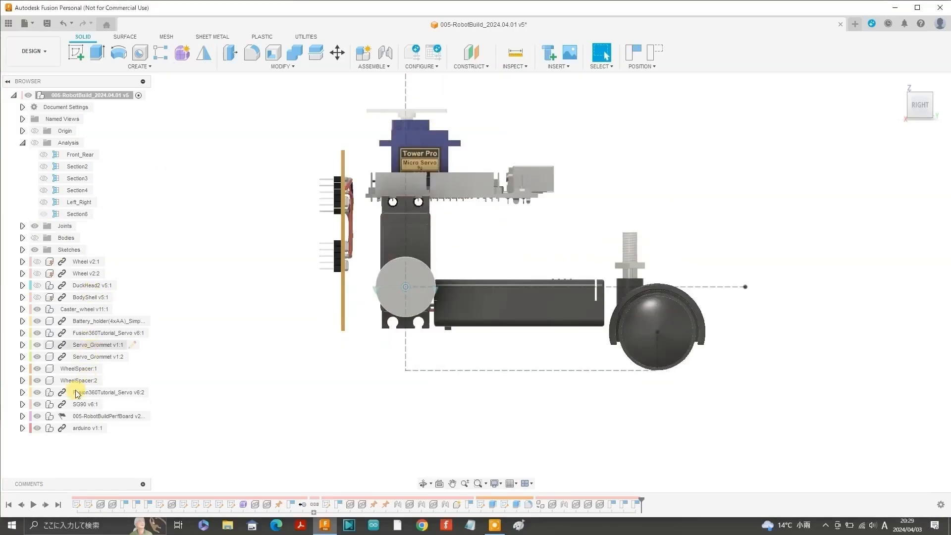
Move the battery holder 1 mm along Y toward the caster wheel.
{"action": "left_click", "coordinate": [84, 321]}
{"action": "key", "text": "m"}
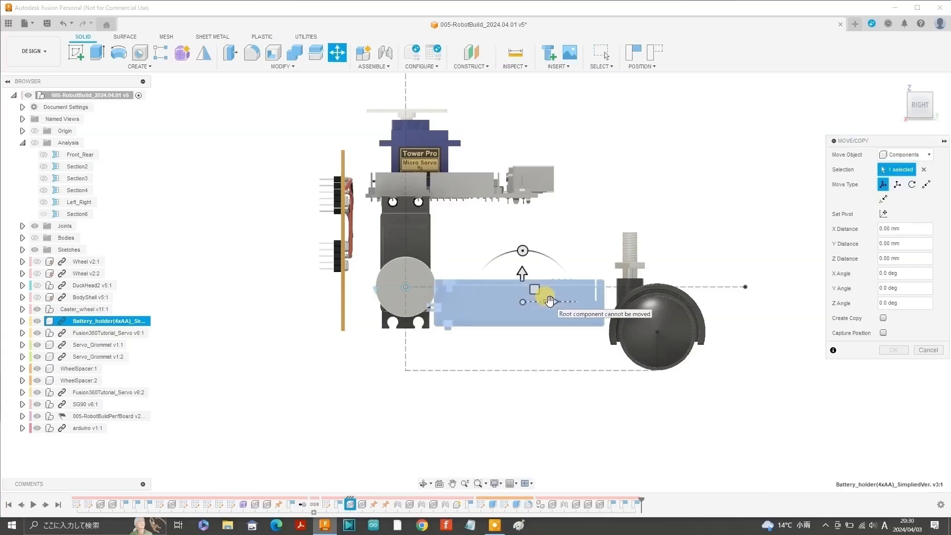
{"action": "left_click_drag", "start_coordinate": [548, 300], "coordinate": [559, 298]}
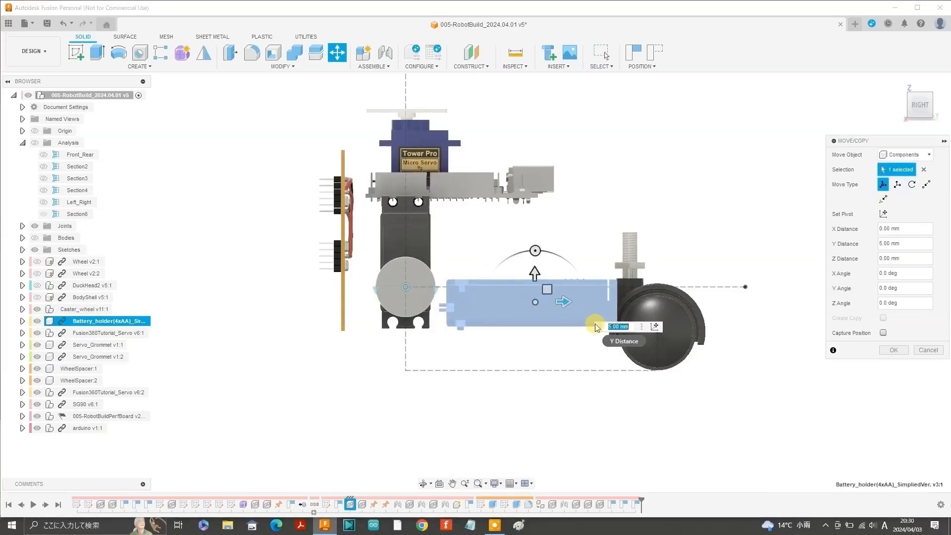
{"action": "scroll", "coordinate": [596, 327], "scroll_direction": "up", "scroll_amount": 5}
{"action": "type", "text": "-1"}
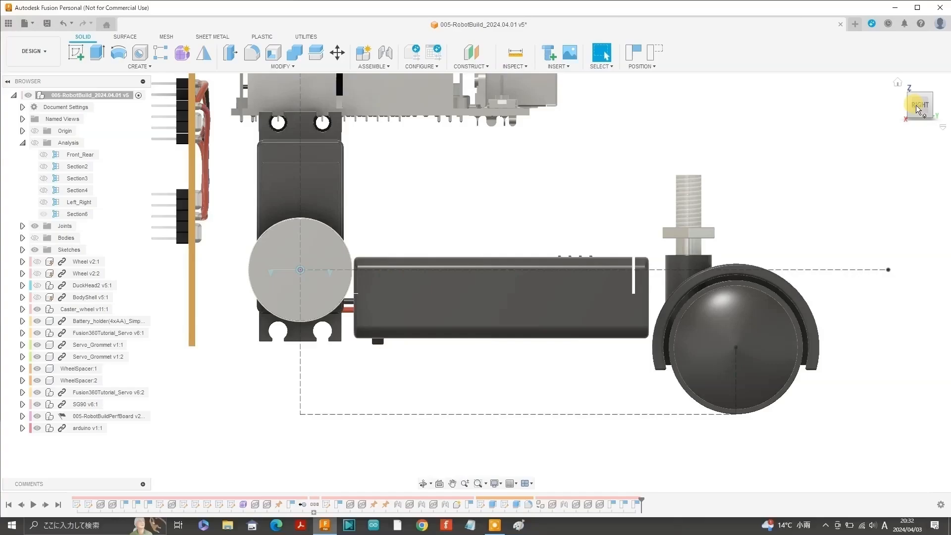
Edit the Servo_toWheel joint and set its alignment angle to -30 degrees.
{"action": "mouse_move", "coordinate": [920, 105]}
{"action": "left_mouse_down"}
{"action": "mouse_move", "coordinate": [928, 106]}
{"action": "mouse_move", "coordinate": [916, 95]}
{"action": "mouse_move", "coordinate": [904, 105]}
{"action": "left_mouse_up"}
{"action": "left_click", "coordinate": [929, 105]}
{"action": "double_click", "coordinate": [937, 105]}
{"action": "scroll", "coordinate": [406, 301], "scroll_direction": "down", "scroll_amount": 2}
{"action": "left_click", "coordinate": [911, 98]}
{"action": "left_click", "coordinate": [22, 226]}
{"action": "right_click", "coordinate": [79, 238]}
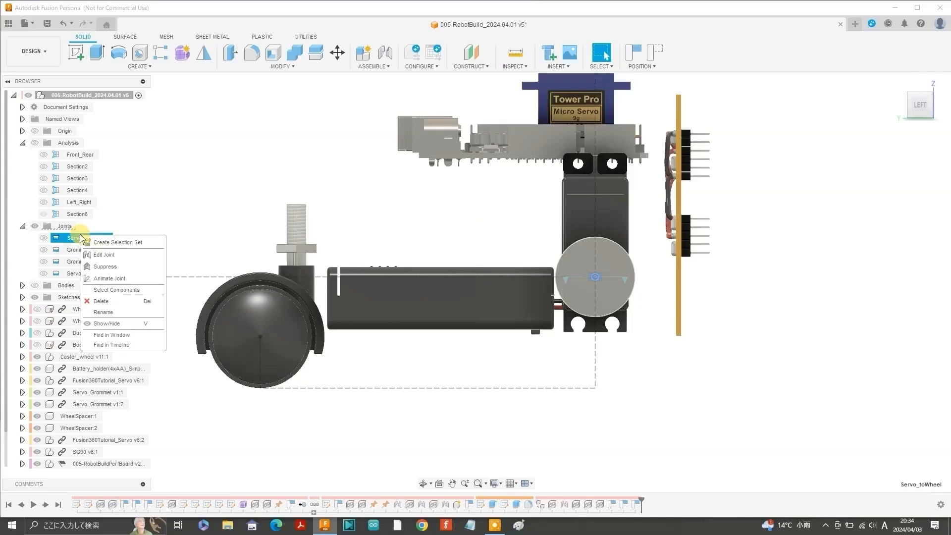
{"action": "left_click", "coordinate": [101, 255]}
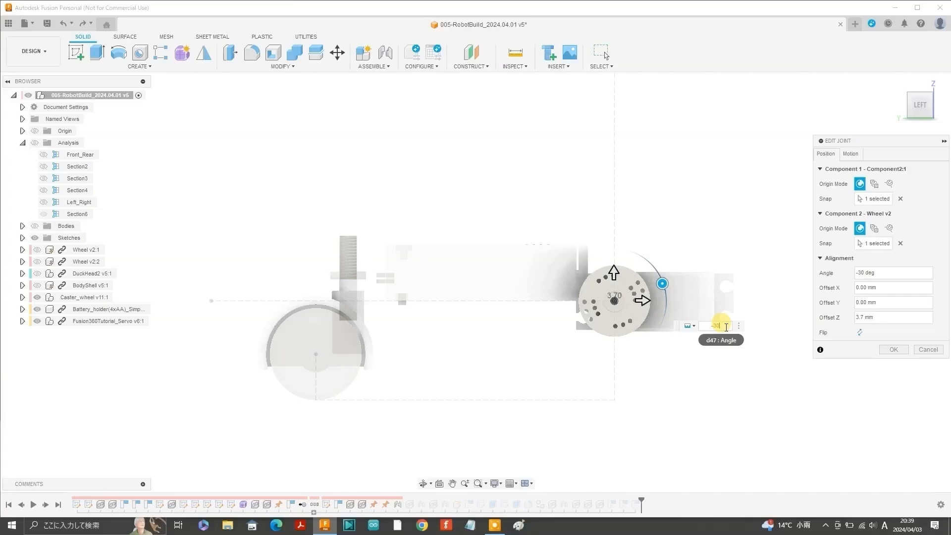
{"action": "key", "text": "Return"}
View the duck body from the right side to check the shell around the rotated servos.
{"action": "mouse_move", "coordinate": [766, 375]}
{"action": "middle_mouse_down", "text": "shift"}
{"action": "mouse_move", "coordinate": [753, 277]}
{"action": "mouse_move", "coordinate": [718, 278]}
{"action": "mouse_move", "coordinate": [698, 302]}
{"action": "middle_mouse_up", "text": "shift"}
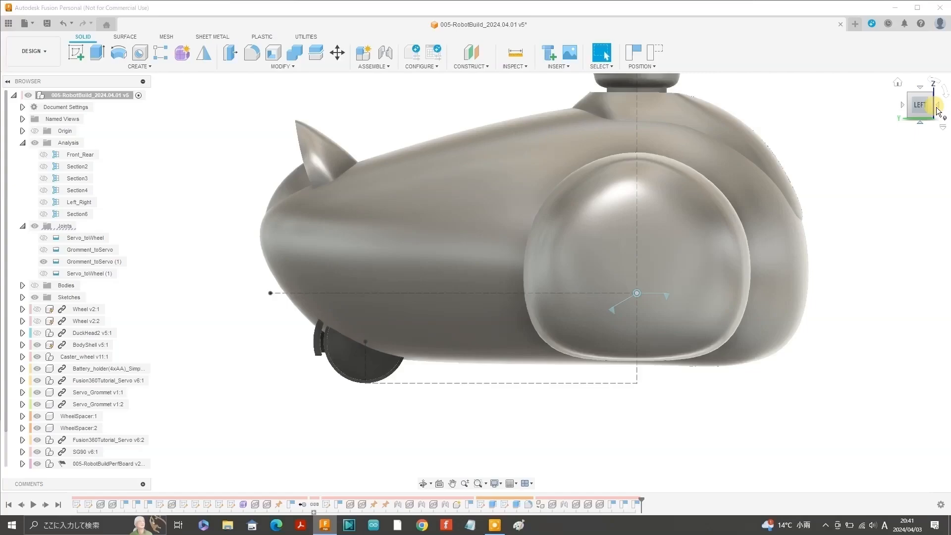
{"action": "left_click", "coordinate": [939, 106]}
{"action": "left_click", "coordinate": [940, 106]}
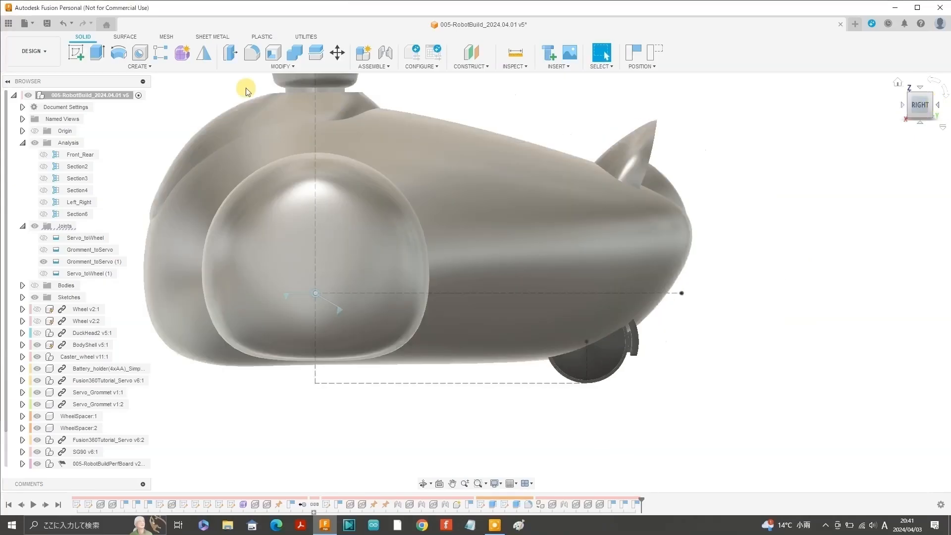
Show the Section4 analysis and check the clearance between the rotated drive servo and the battery holder.
{"action": "left_click", "coordinate": [44, 214]}
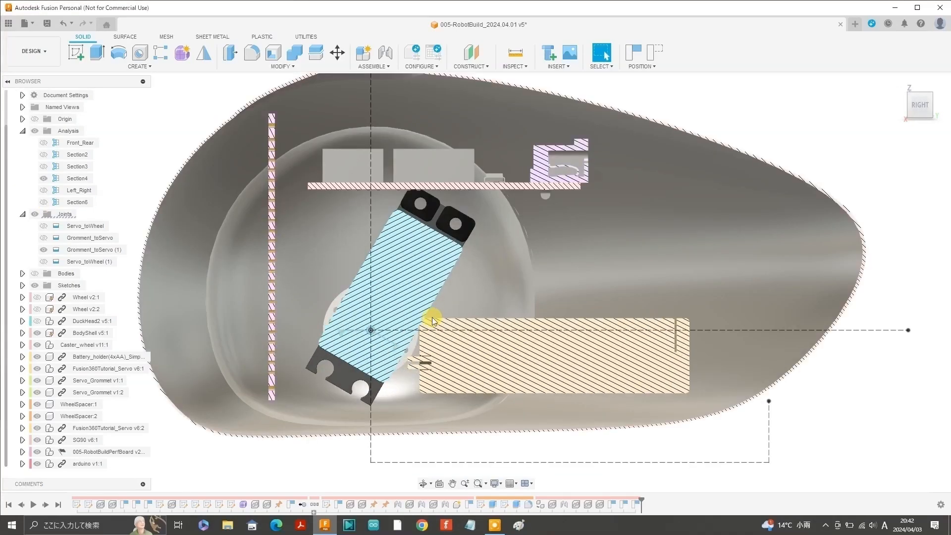
{"action": "scroll", "coordinate": [432, 320], "scroll_direction": "up", "scroll_amount": 3}
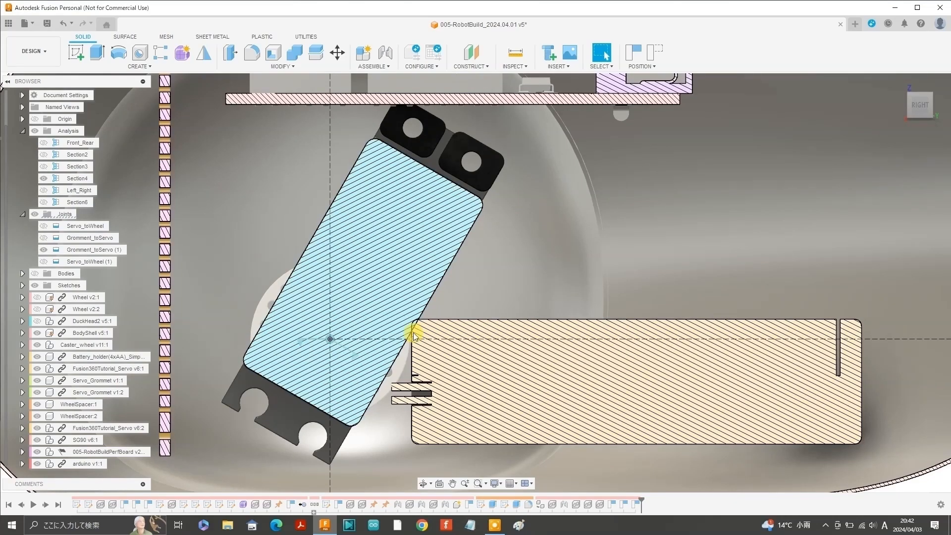
{"action": "scroll", "coordinate": [760, 228], "scroll_direction": "down", "scroll_amount": 3}
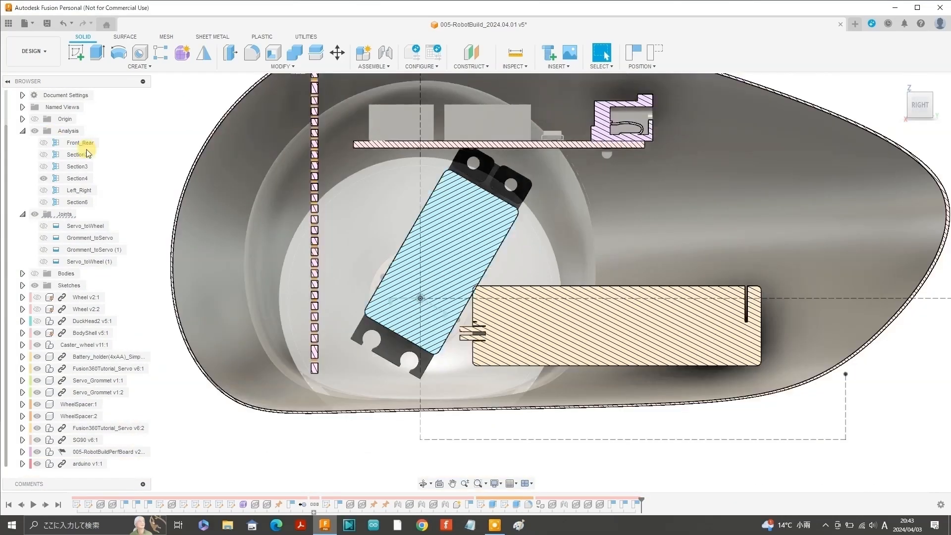
Edit the Servo_toWheel joint and set its alignment angle to -25 degrees.
{"action": "right_click", "coordinate": [76, 226]}
{"action": "left_click", "coordinate": [95, 247]}
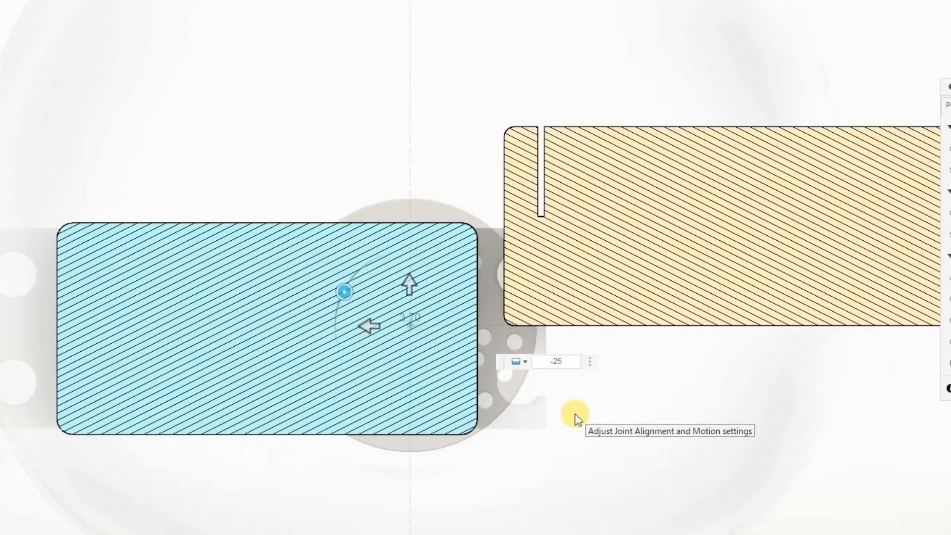
{"action": "scroll", "coordinate": [495, 265], "scroll_direction": "up", "scroll_amount": 6}
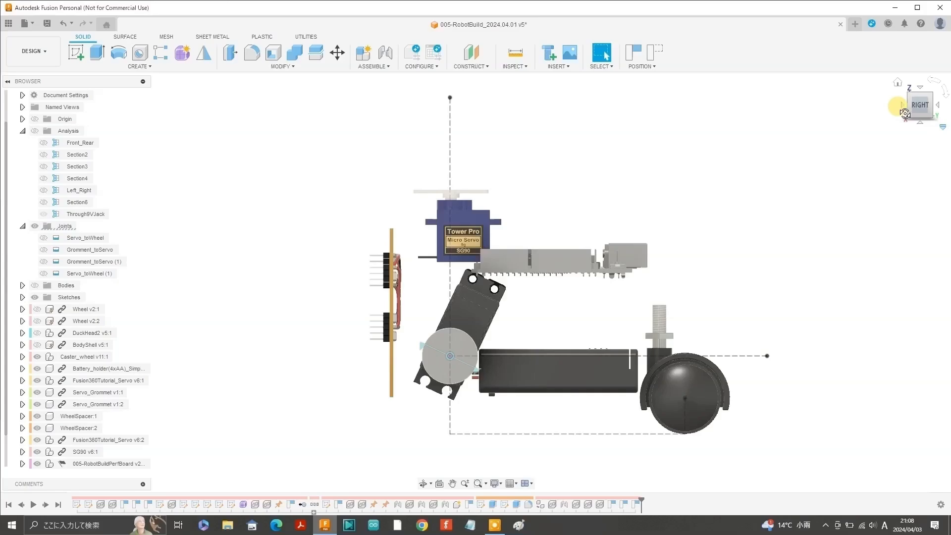
{"action": "left_click", "coordinate": [912, 105]}
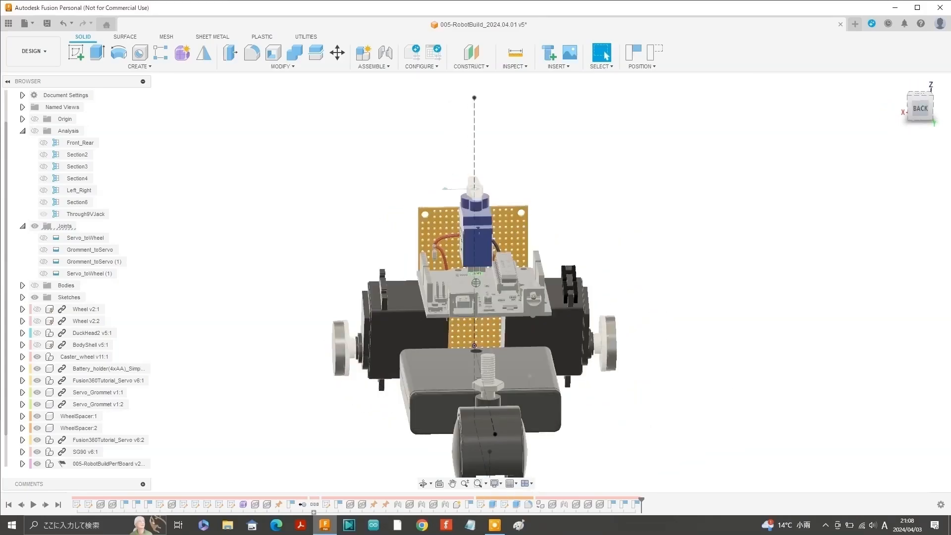
{"action": "mouse_move", "coordinate": [915, 116]}
{"action": "left_mouse_down"}
{"action": "mouse_move", "coordinate": [915, 105]}
{"action": "mouse_move", "coordinate": [915, 118]}
{"action": "mouse_move", "coordinate": [944, 111]}
{"action": "mouse_move", "coordinate": [927, 118]}
{"action": "mouse_move", "coordinate": [911, 104]}
{"action": "left_mouse_up"}
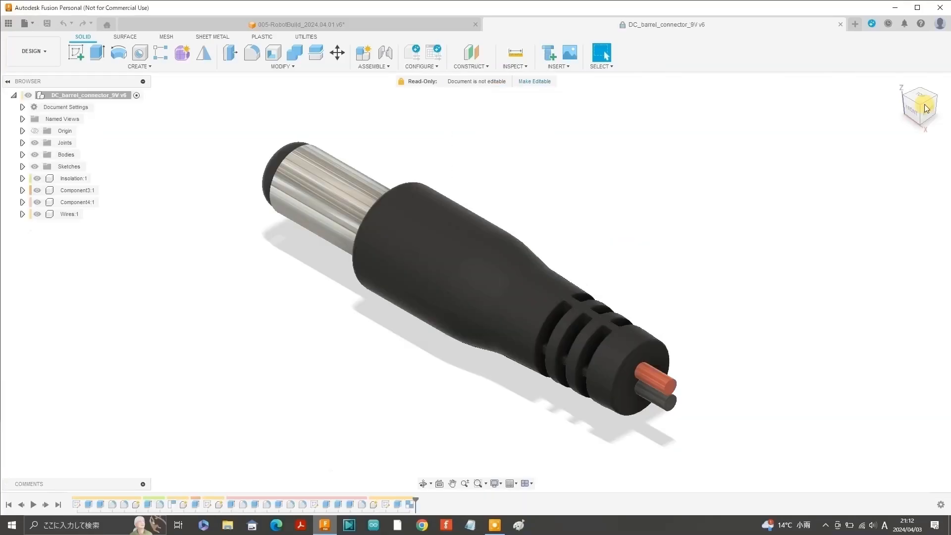
Examine the DC_barrel_connector_9V model from the front and at an angle, and close its document.
{"action": "left_click", "coordinate": [926, 108]}
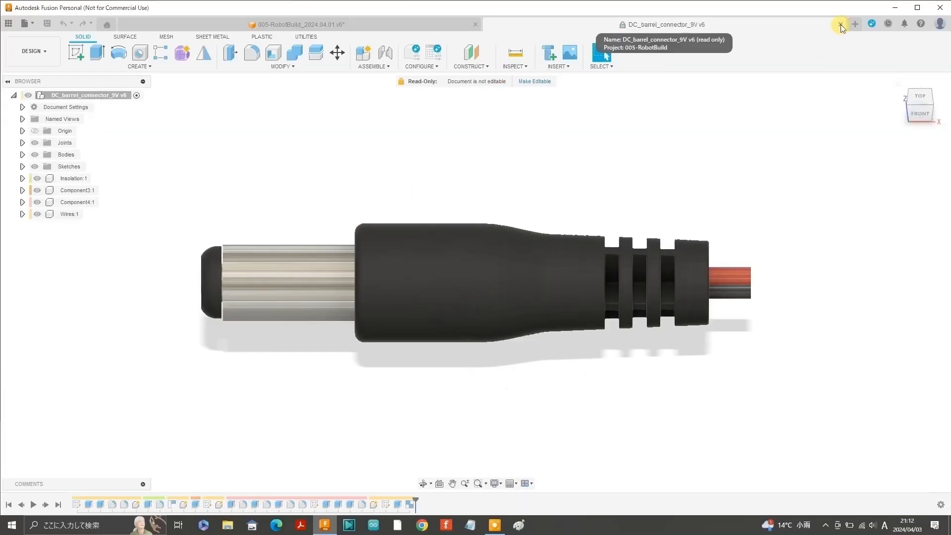
{"action": "left_click", "coordinate": [924, 106]}
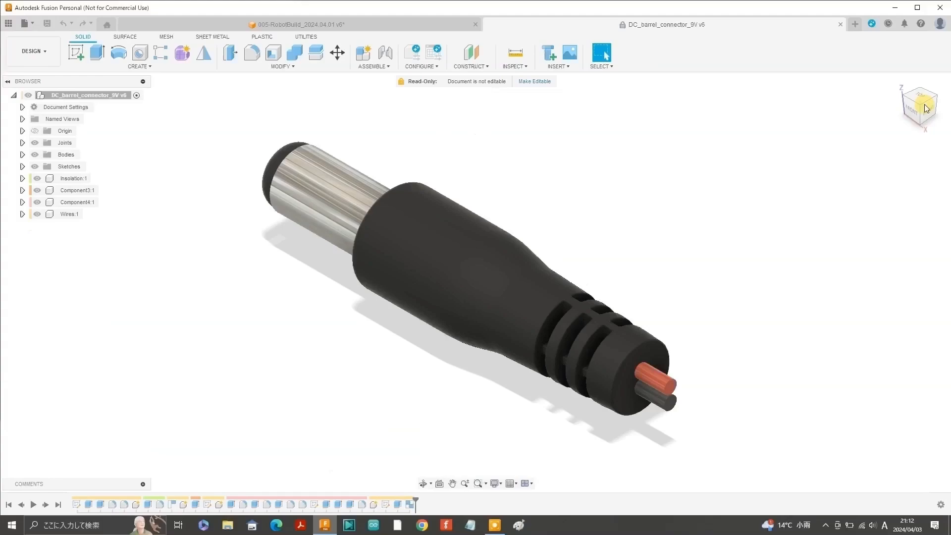
{"action": "key", "text": "ctrl+w"}
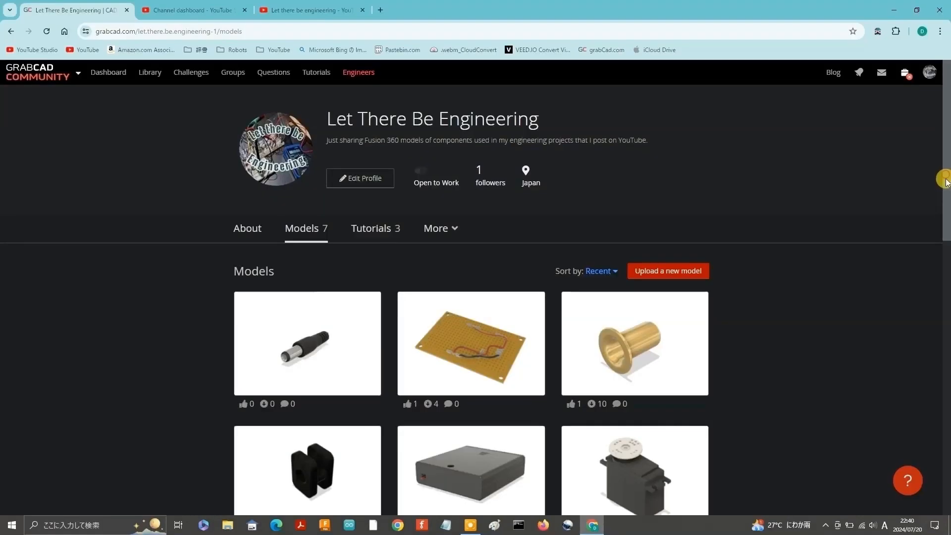
In the browser, open the DC 5V - 9V Barrel Jack model on GrabCAD and look through its images and description.
{"action": "scroll", "coordinate": [255, 247], "scroll_direction": "down", "scroll_amount": 2}
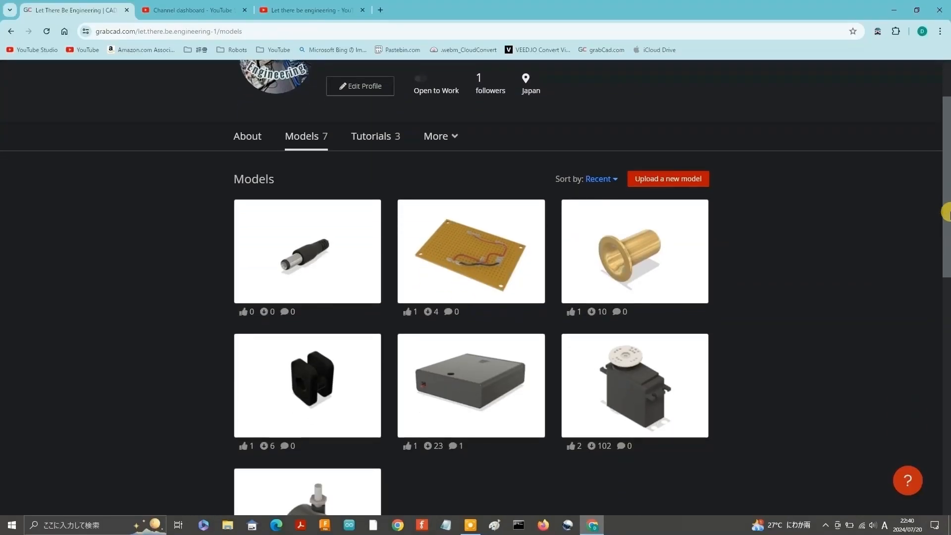
{"action": "left_click", "coordinate": [305, 251]}
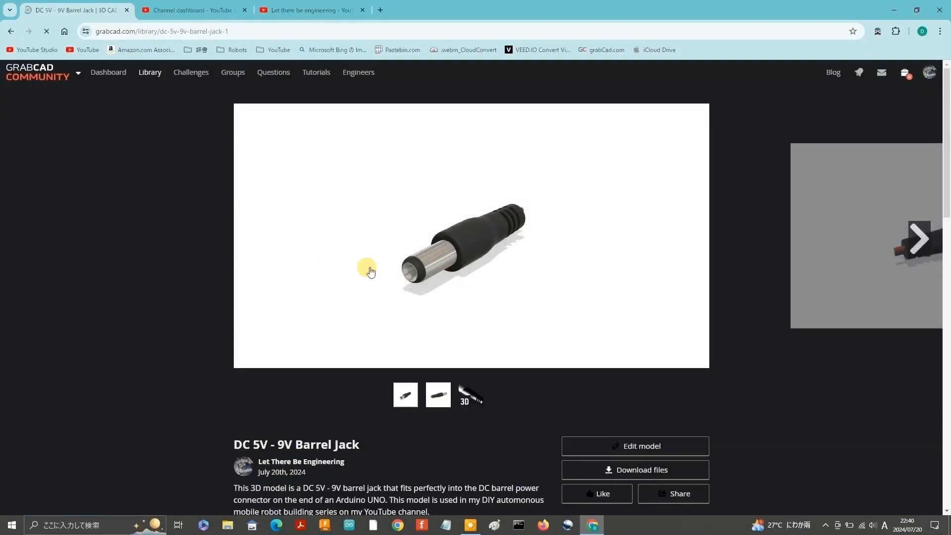
{"action": "left_click", "coordinate": [921, 235]}
{"action": "left_click", "coordinate": [921, 235]}
{"action": "left_click", "coordinate": [22, 236]}
{"action": "left_click", "coordinate": [22, 237]}
{"action": "left_click_drag", "start_coordinate": [948, 190], "coordinate": [948, 194]}
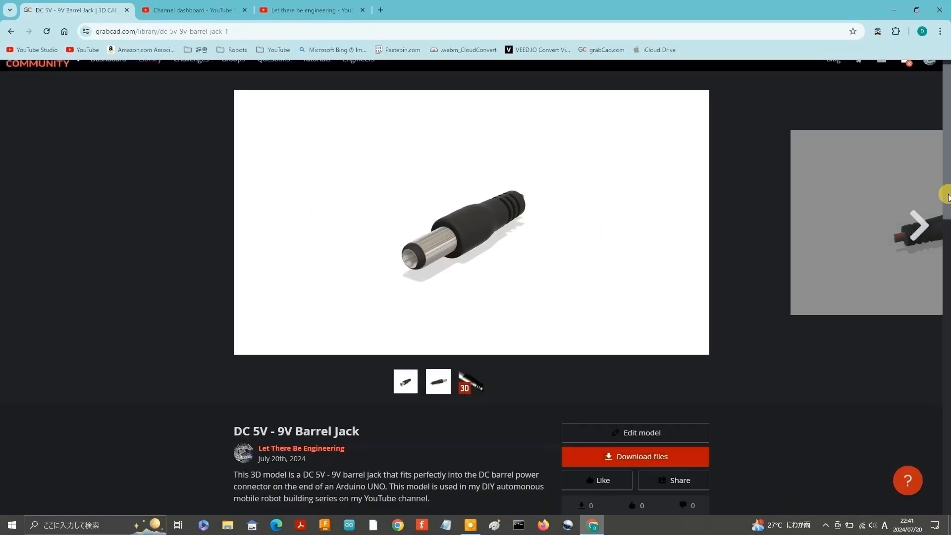
{"action": "scroll", "coordinate": [944, 154], "scroll_direction": "down", "scroll_amount": 5}
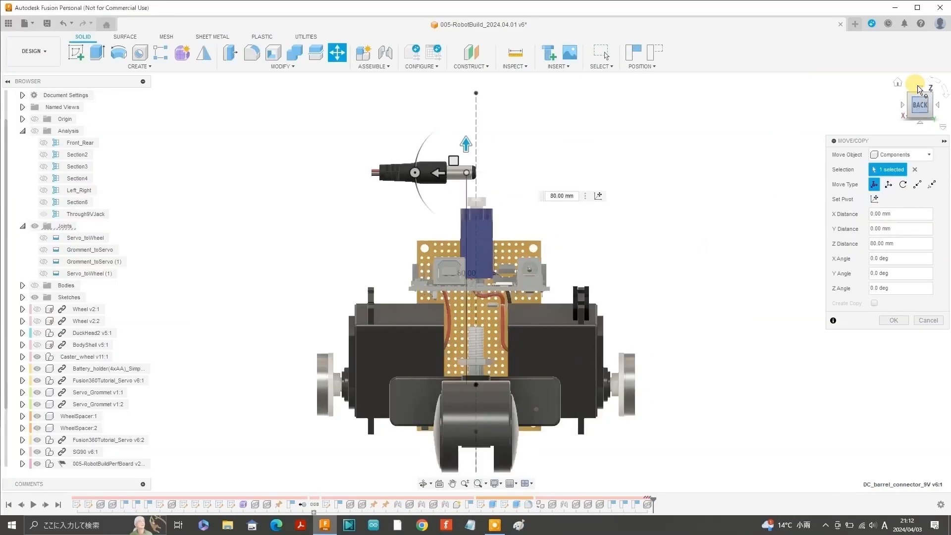
Move the DC barrel connector 30 mm along Y toward the Arduino's power jack side and lower it toward the board.
{"action": "left_click", "coordinate": [917, 99]}
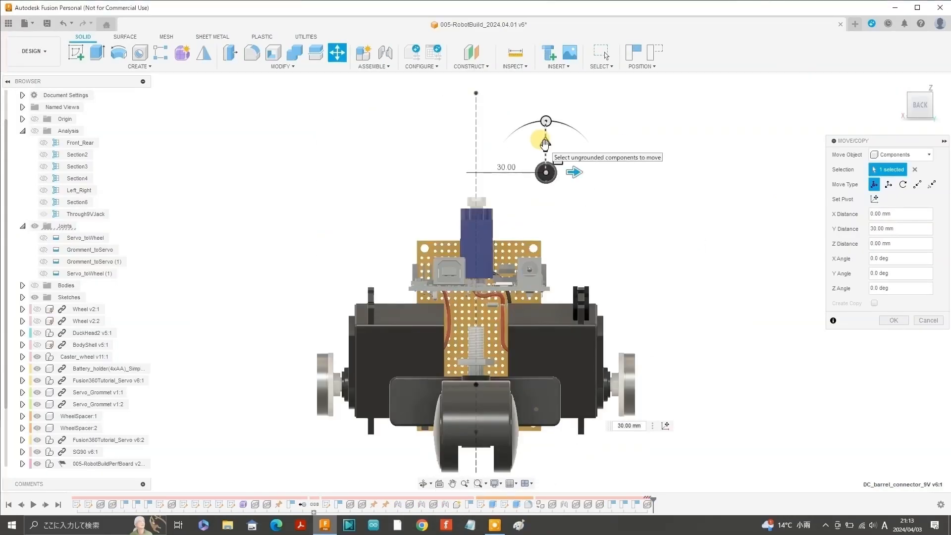
{"action": "left_click_drag", "start_coordinate": [545, 169], "coordinate": [545, 262]}
{"action": "left_click", "coordinate": [894, 320]}
Start aligning components, using the circular opening edge at the barrel connector's tip as the source geometry.
{"action": "left_click", "coordinate": [281, 66]}
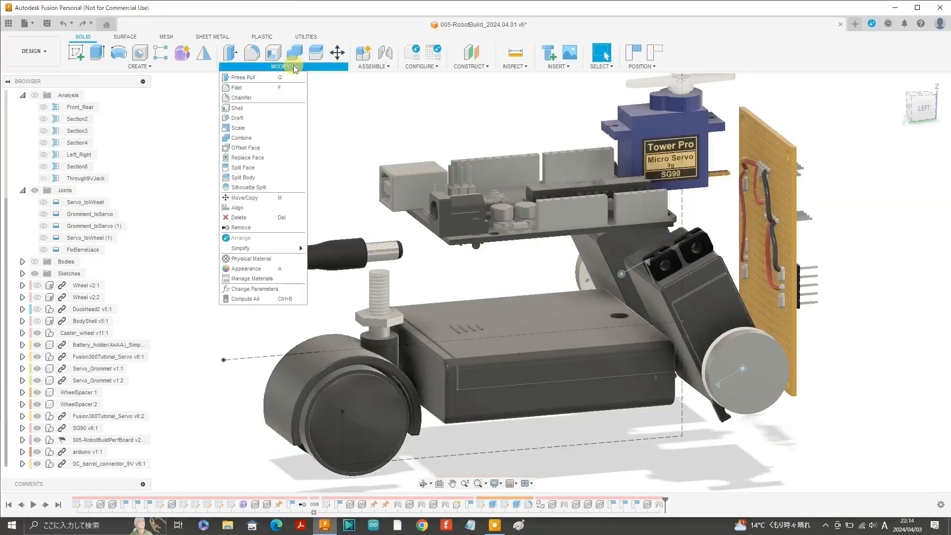
{"action": "left_click", "coordinate": [240, 208]}
{"action": "left_click_drag", "start_coordinate": [922, 106], "coordinate": [900, 107]}
{"action": "scroll", "coordinate": [410, 224], "scroll_direction": "up", "scroll_amount": 10}
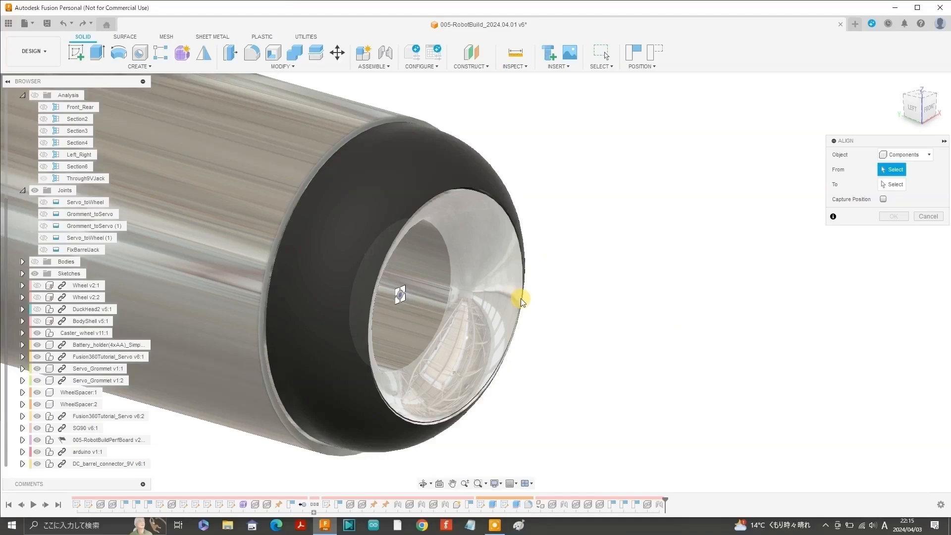
{"action": "left_click", "coordinate": [424, 311]}
{"action": "scroll", "coordinate": [600, 187], "scroll_direction": "down", "scroll_amount": 10}
Align the barrel connector to the face inside the Arduino's power jack, capturing the position.
{"action": "left_click", "coordinate": [911, 106]}
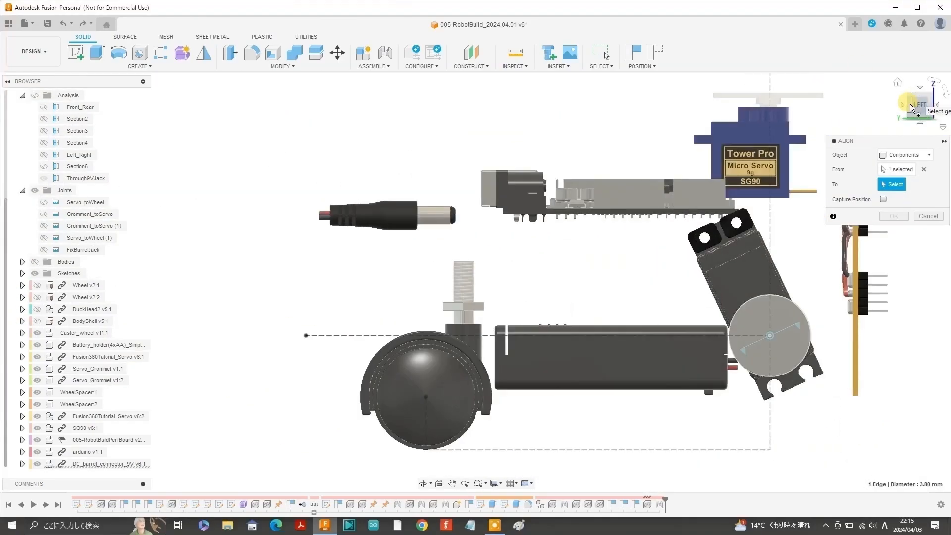
{"action": "left_click_drag", "start_coordinate": [911, 106], "coordinate": [942, 107]}
{"action": "scroll", "coordinate": [394, 188], "scroll_direction": "up", "scroll_amount": 6}
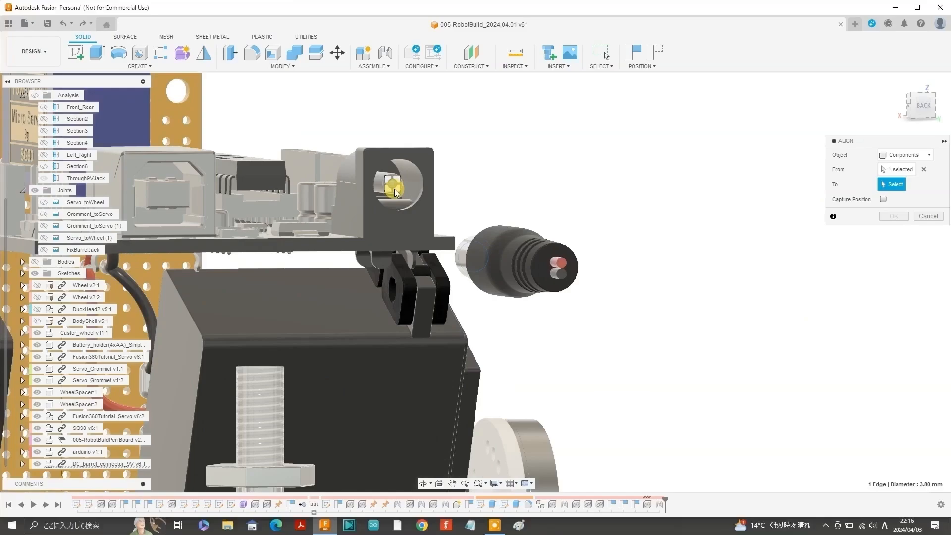
{"action": "scroll", "coordinate": [391, 188], "scroll_direction": "up", "scroll_amount": 6}
{"action": "scroll", "coordinate": [416, 169], "scroll_direction": "down", "scroll_amount": 2}
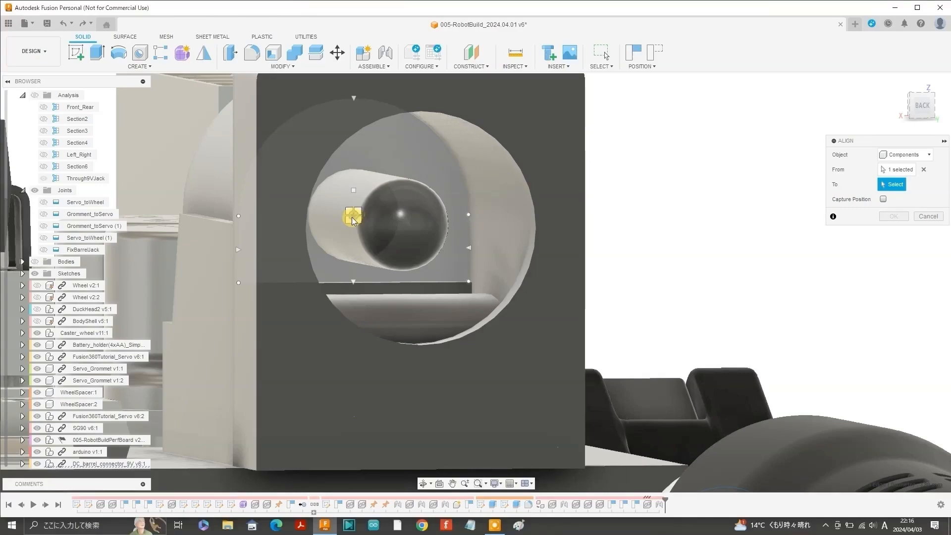
{"action": "left_click", "coordinate": [352, 217]}
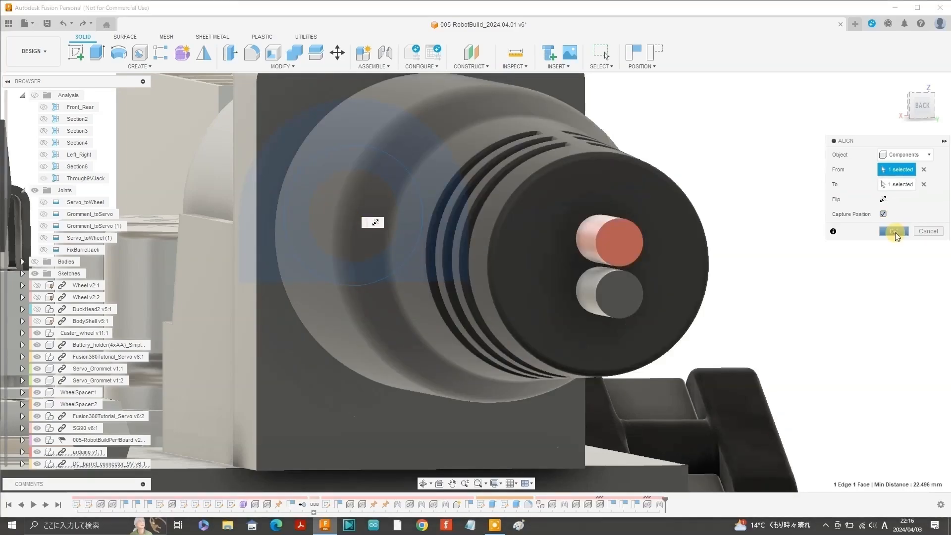
{"action": "scroll", "coordinate": [394, 216], "scroll_direction": "down", "scroll_amount": 10}
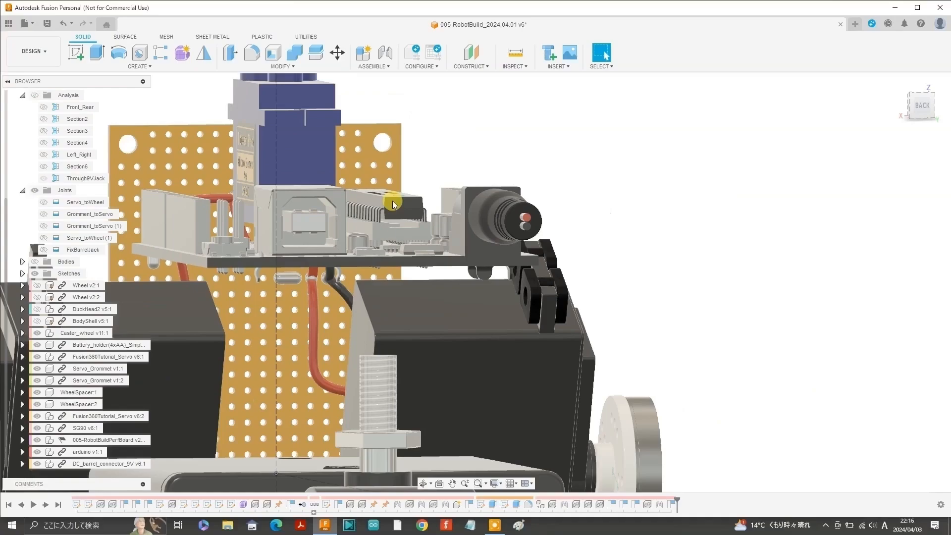
{"action": "mouse_move", "coordinate": [475, 283]}
{"action": "middle_mouse_down", "text": "shift"}
{"action": "mouse_move", "coordinate": [394, 344]}
{"action": "mouse_move", "coordinate": [354, 282]}
{"action": "middle_mouse_up", "text": "shift"}
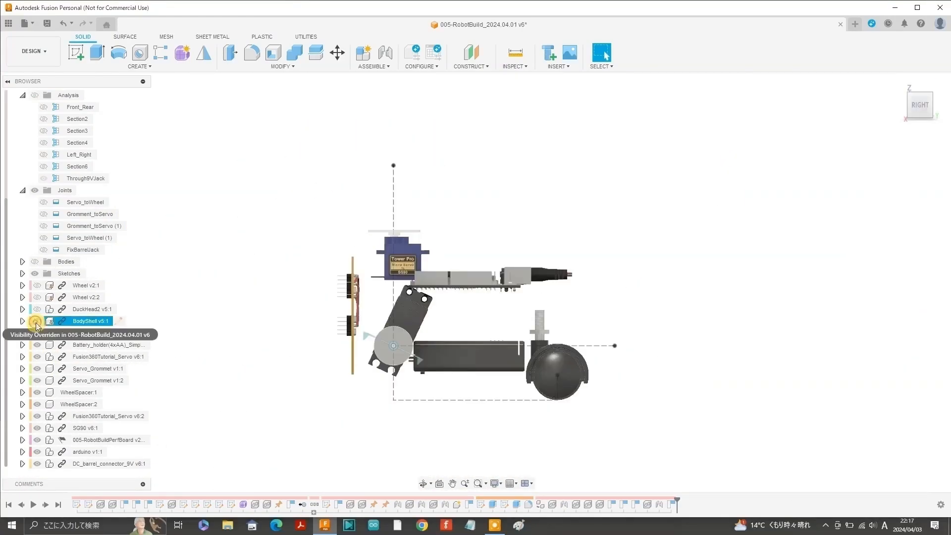
Show BodyShell and the Through9VJack section to check how the plugged-in barrel connector fits inside the shell.
{"action": "left_click", "coordinate": [35, 322]}
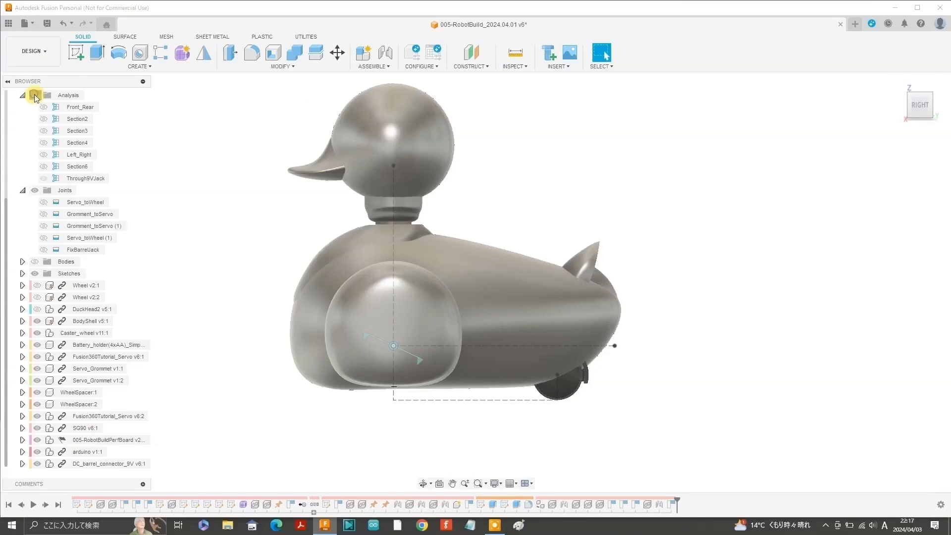
{"action": "left_click", "coordinate": [34, 94]}
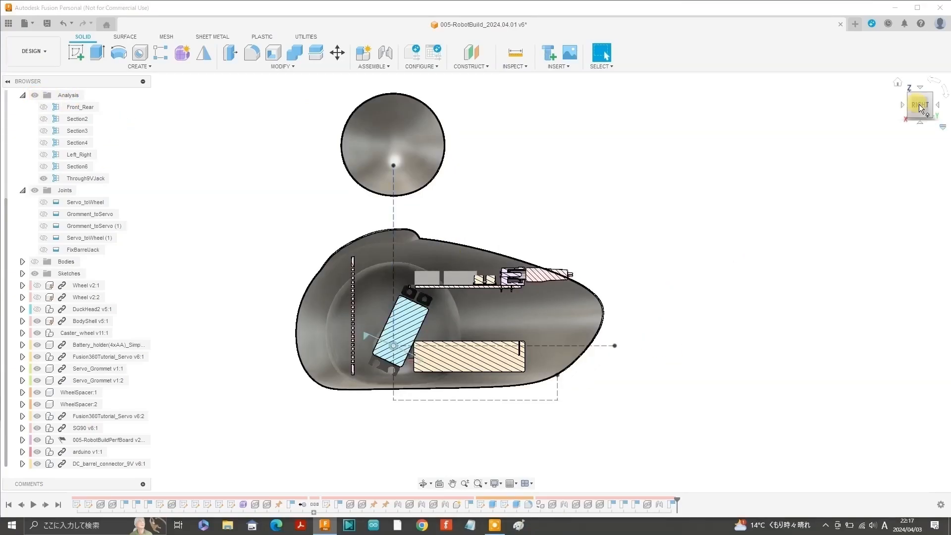
{"action": "mouse_move", "coordinate": [920, 109]}
{"action": "left_mouse_down"}
{"action": "mouse_move", "coordinate": [812, 159]}
{"action": "mouse_move", "coordinate": [732, 124]}
{"action": "left_mouse_up"}
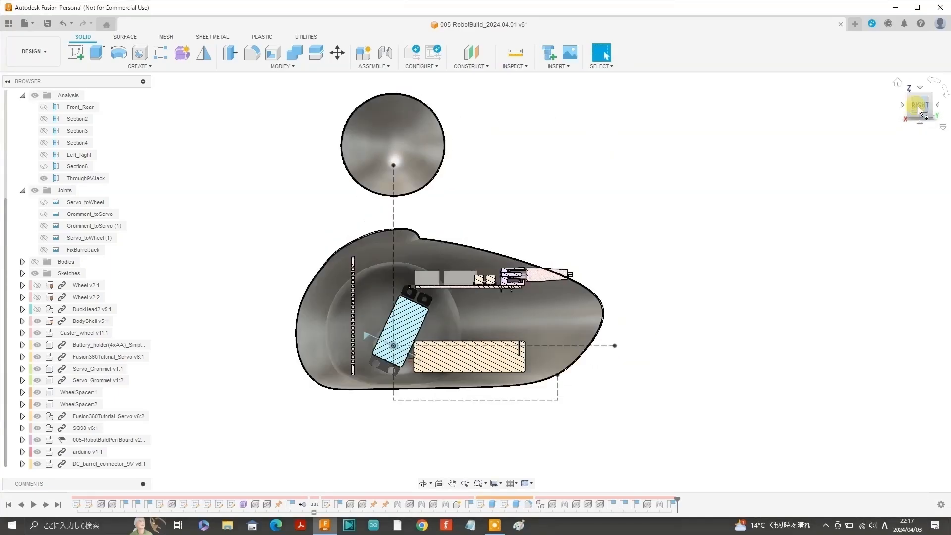
Move the arduino and DC_barrel_connector_9V components together about 20 mm toward the duck's front.
{"action": "left_click", "coordinate": [88, 451]}
{"action": "left_click", "coordinate": [96, 464], "text": "ctrl"}
{"action": "key", "text": "m"}
{"action": "left_click_drag", "start_coordinate": [554, 283], "coordinate": [514, 283]}
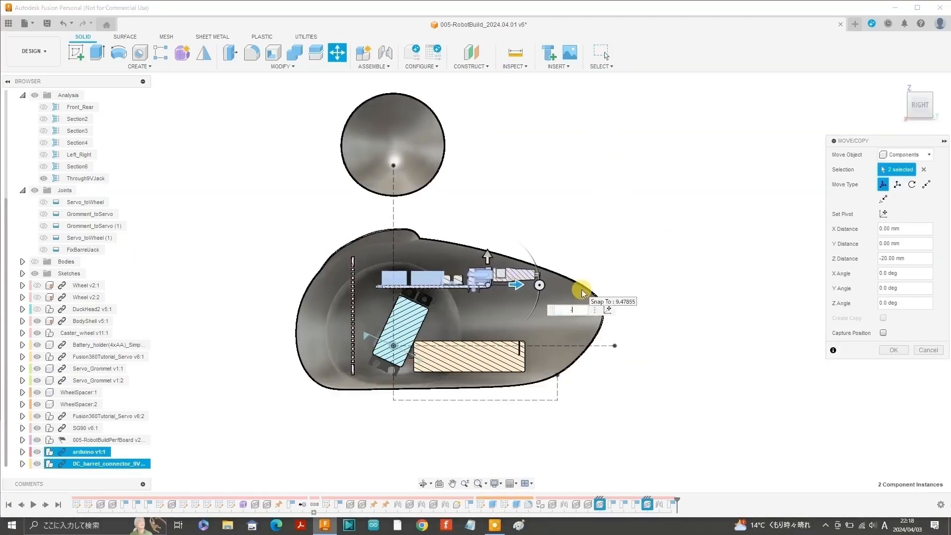
{"action": "key", "text": "Return"}
Hide the current section and start a new section analysis on the YZ origin plane through the duck body.
{"action": "left_click", "coordinate": [33, 95]}
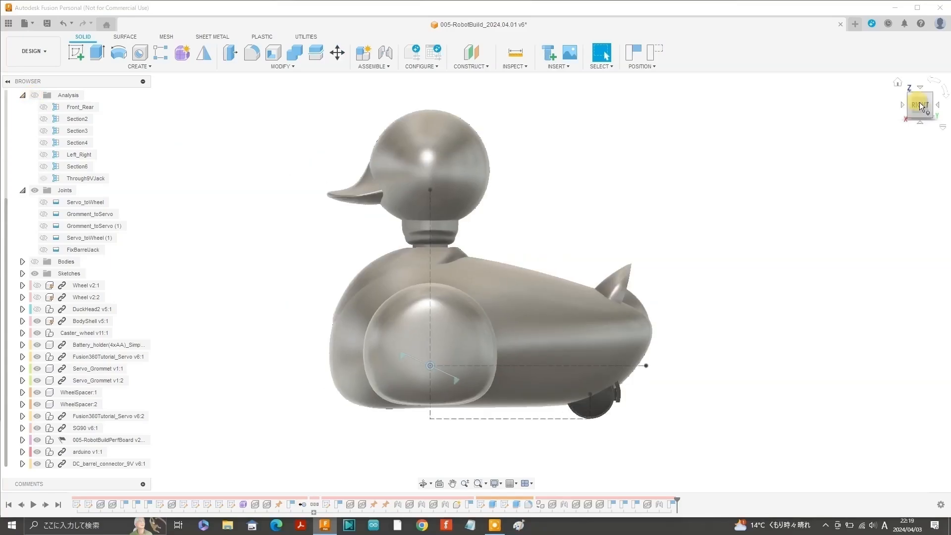
{"action": "left_click", "coordinate": [522, 68]}
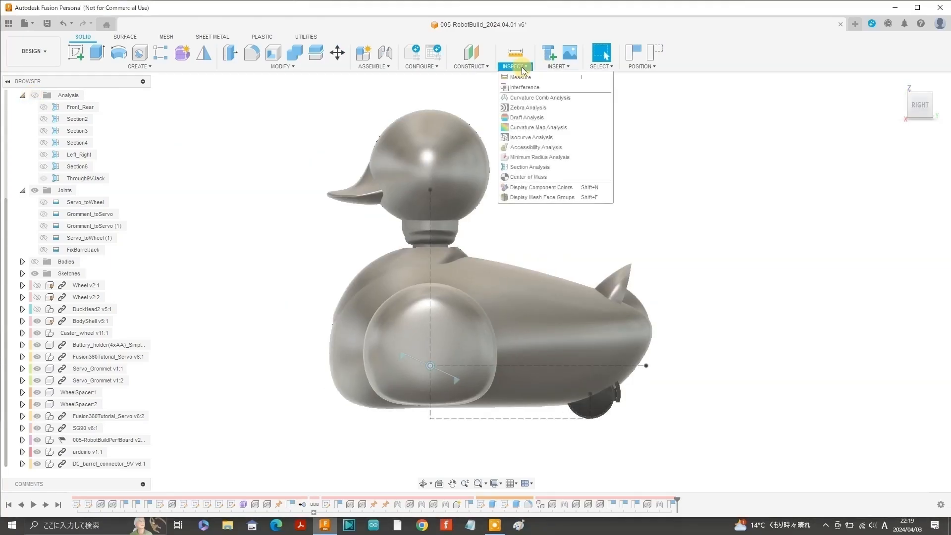
{"action": "left_click", "coordinate": [528, 166]}
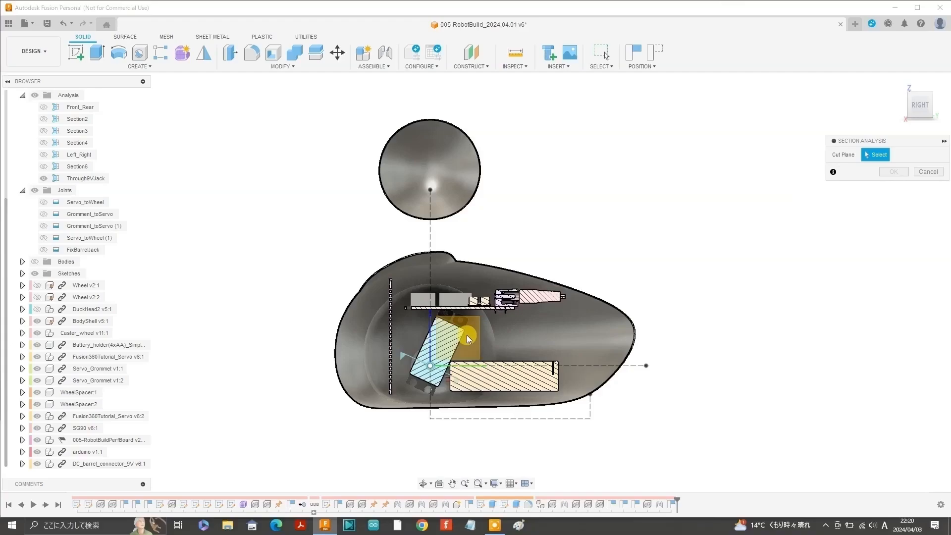
{"action": "left_click", "coordinate": [469, 340]}
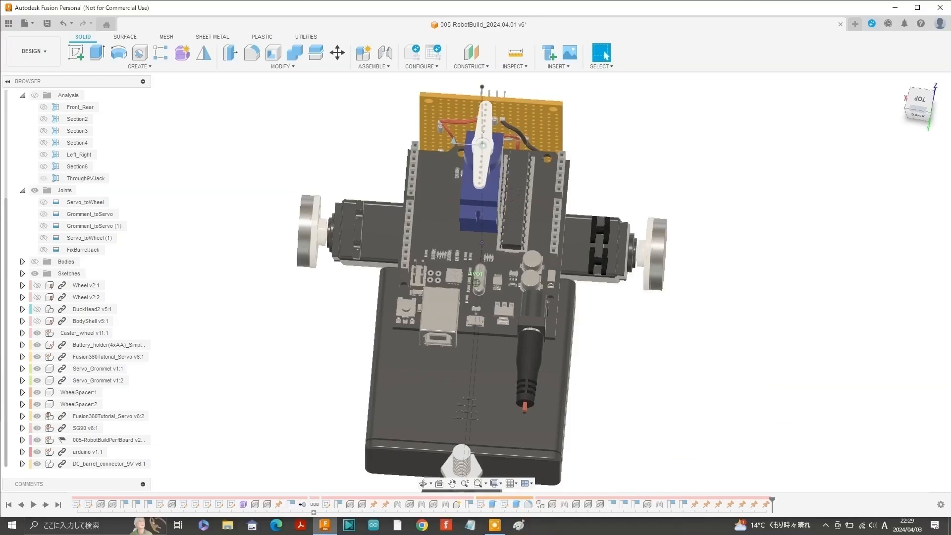
View the arranged components from above and behind, and examine the 9V_battery model from several sides.
{"action": "mouse_move", "coordinate": [475, 278]}
{"action": "middle_mouse_down", "text": "shift"}
{"action": "mouse_move", "coordinate": [534, 284]}
{"action": "mouse_move", "coordinate": [542, 237]}
{"action": "mouse_move", "coordinate": [557, 230]}
{"action": "mouse_move", "coordinate": [666, 245]}
{"action": "middle_mouse_up", "text": "shift"}
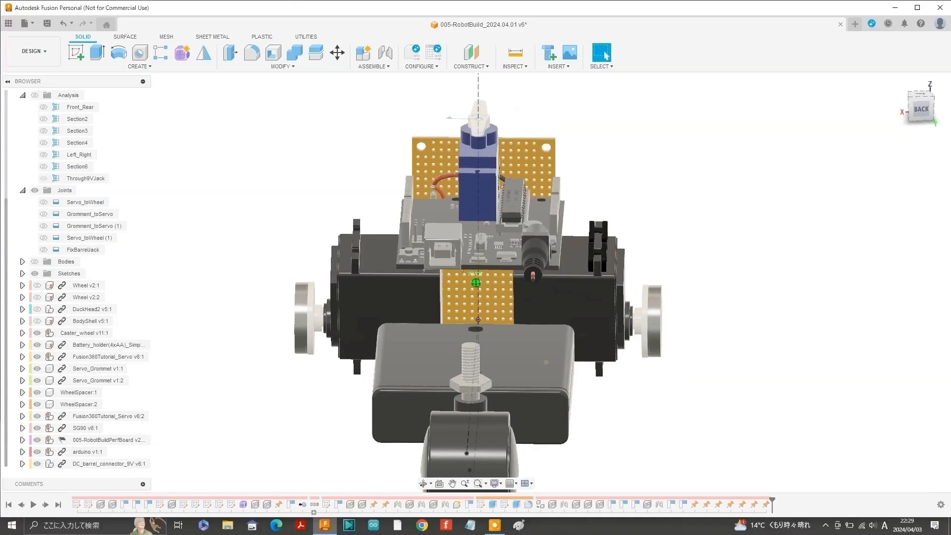
{"action": "middle_click_drag", "start_coordinate": [666, 246], "coordinate": [703, 250], "text": "shift"}
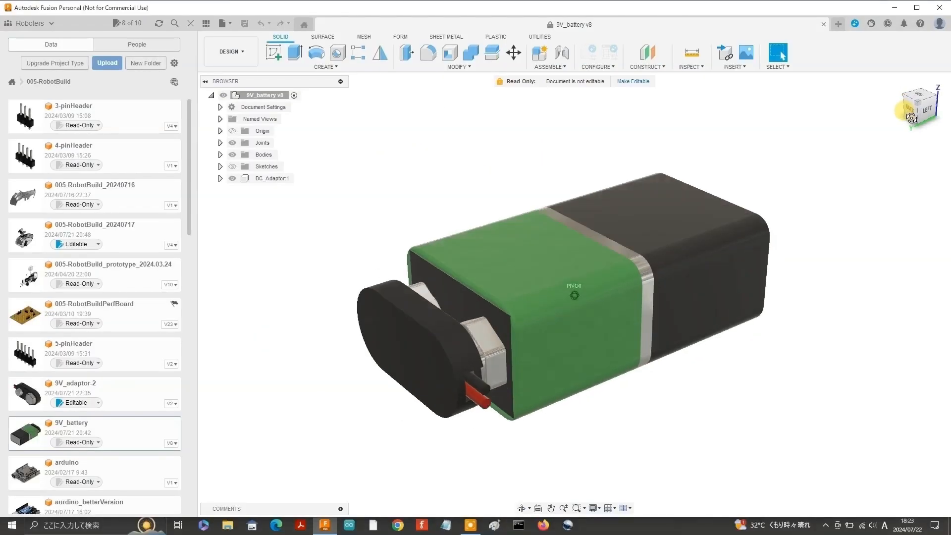
{"action": "left_click_drag", "start_coordinate": [911, 118], "coordinate": [948, 97]}
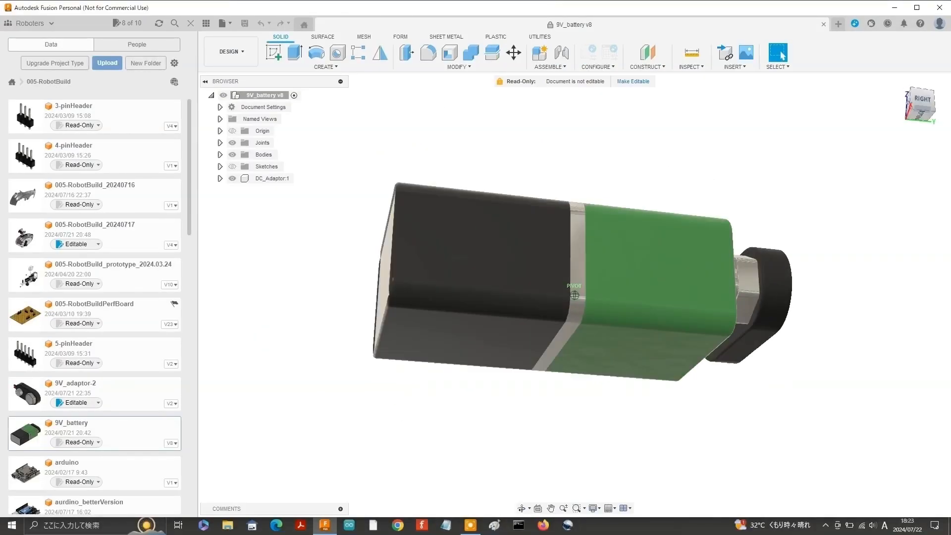
{"action": "middle_click_drag", "start_coordinate": [595, 297], "coordinate": [466, 336], "text": "shift"}
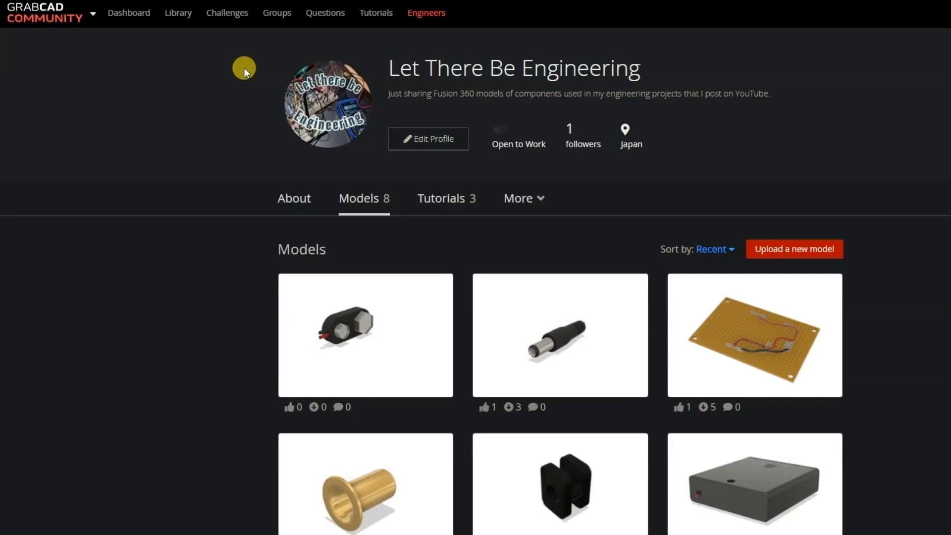
{"action": "left_click", "coordinate": [173, 15]}
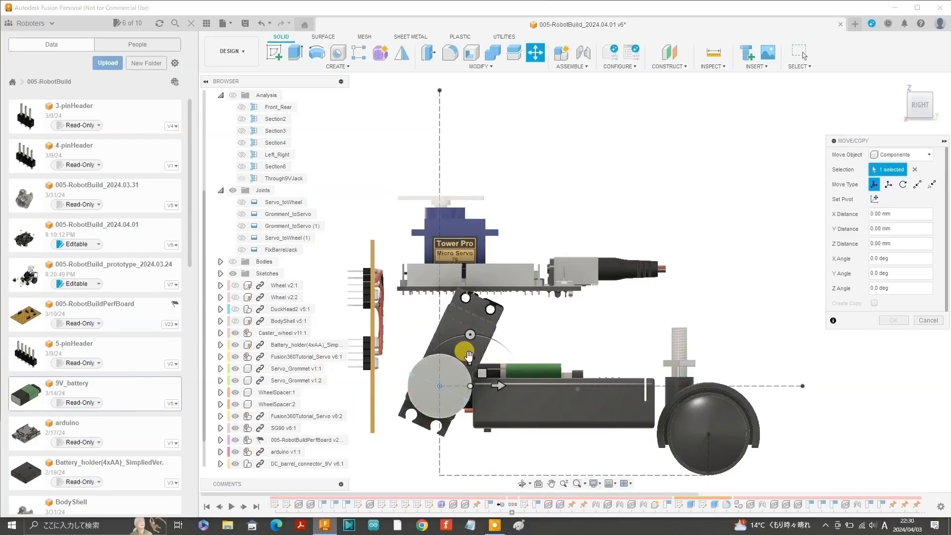
Move the 9V_battery component 25 mm in Y toward the duck's rear and raise it above the AA battery holder.
{"action": "left_click_drag", "start_coordinate": [469, 391], "coordinate": [515, 272]}
{"action": "left_click_drag", "start_coordinate": [920, 106], "coordinate": [856, 118]}
{"action": "mouse_move", "coordinate": [545, 302]}
{"action": "middle_mouse_down", "text": "shift"}
{"action": "mouse_move", "coordinate": [456, 283]}
{"action": "mouse_move", "coordinate": [594, 288]}
{"action": "middle_mouse_up", "text": "shift"}
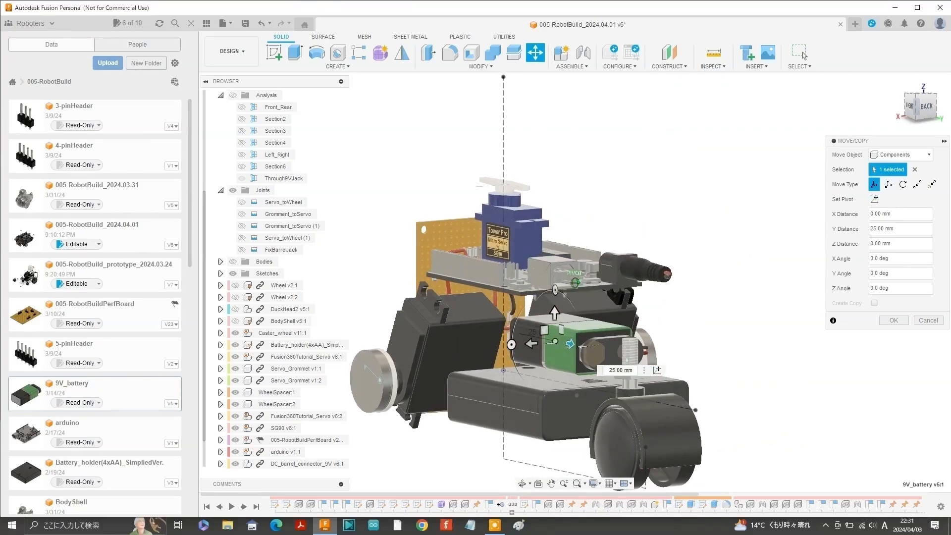
{"action": "left_click", "coordinate": [910, 107]}
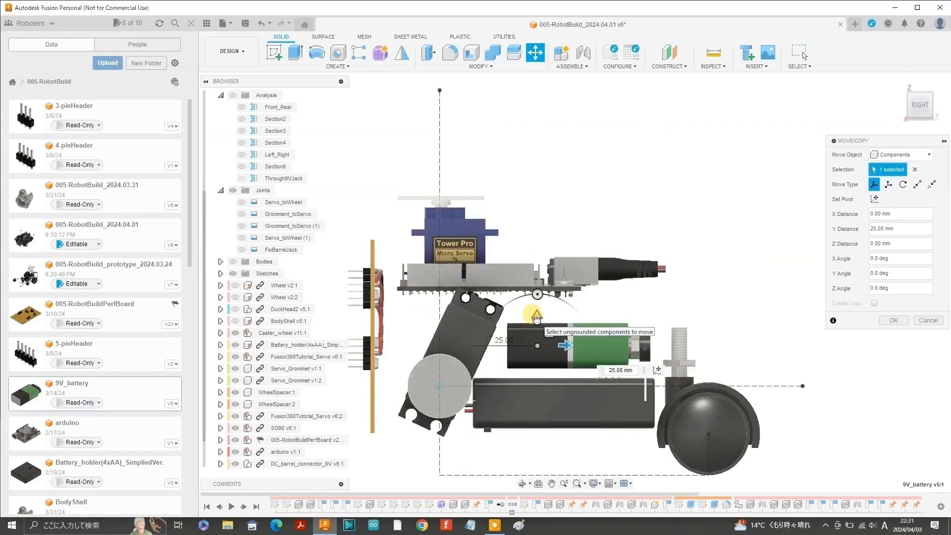
{"action": "left_click_drag", "start_coordinate": [537, 316], "coordinate": [537, 302]}
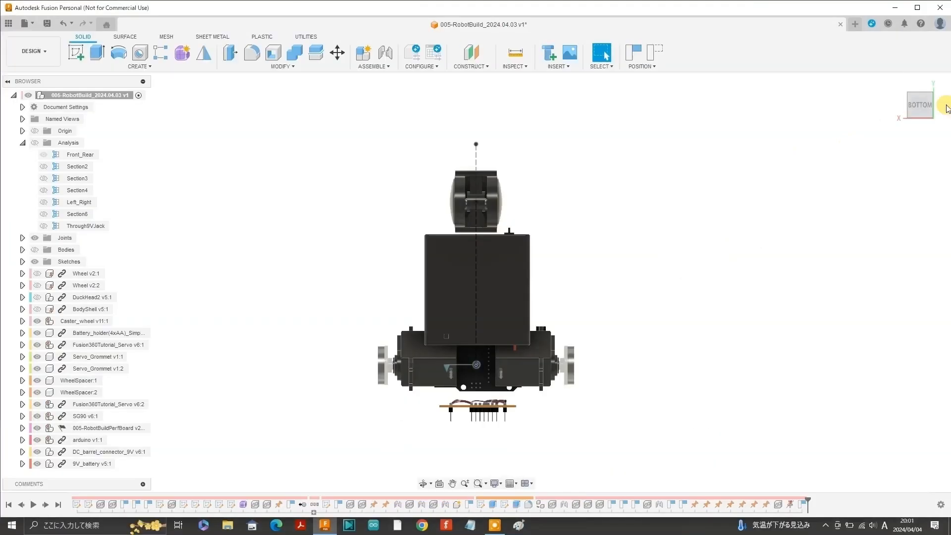
Measure the distance from the AA battery holder's right side face to the robot's centre sketch line.
{"action": "left_click_drag", "start_coordinate": [918, 115], "coordinate": [589, 86]}
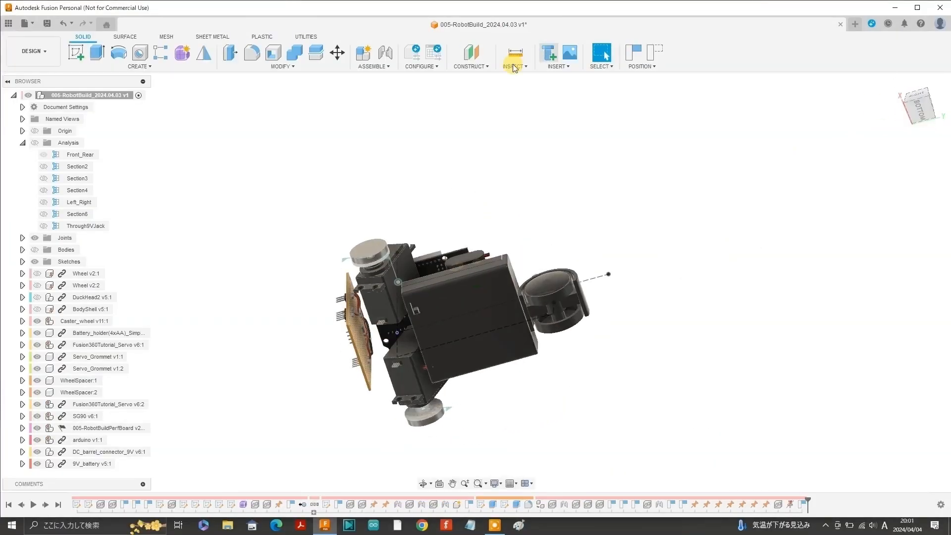
{"action": "left_click", "coordinate": [523, 68]}
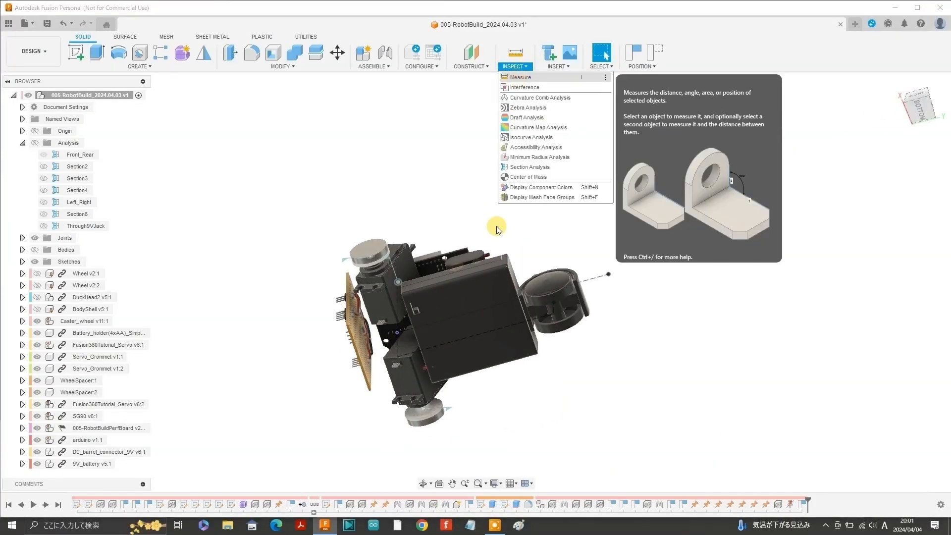
{"action": "left_click", "coordinate": [519, 81]}
{"action": "middle_click_drag", "start_coordinate": [483, 240], "coordinate": [473, 288], "text": "shift"}
{"action": "left_click", "coordinate": [460, 319]}
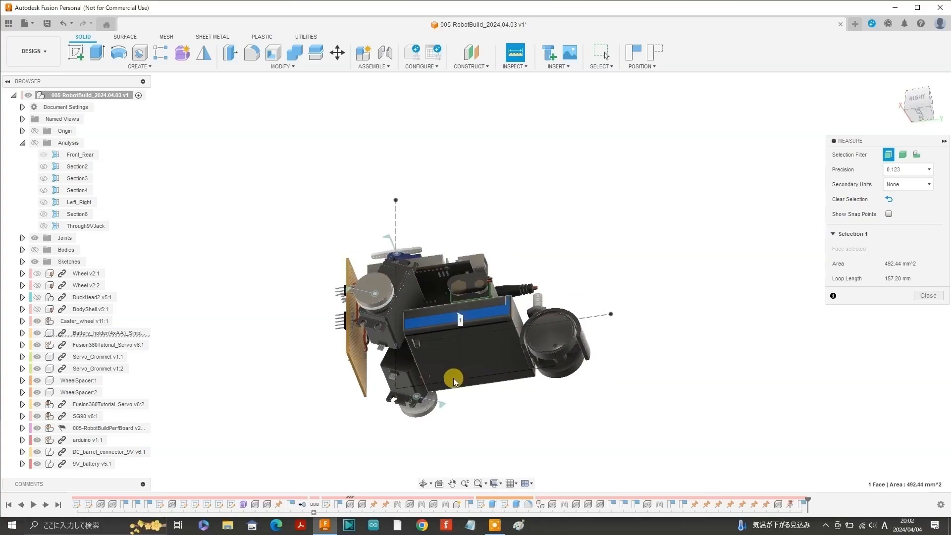
{"action": "left_click", "coordinate": [478, 382]}
{"action": "left_click", "coordinate": [921, 117]}
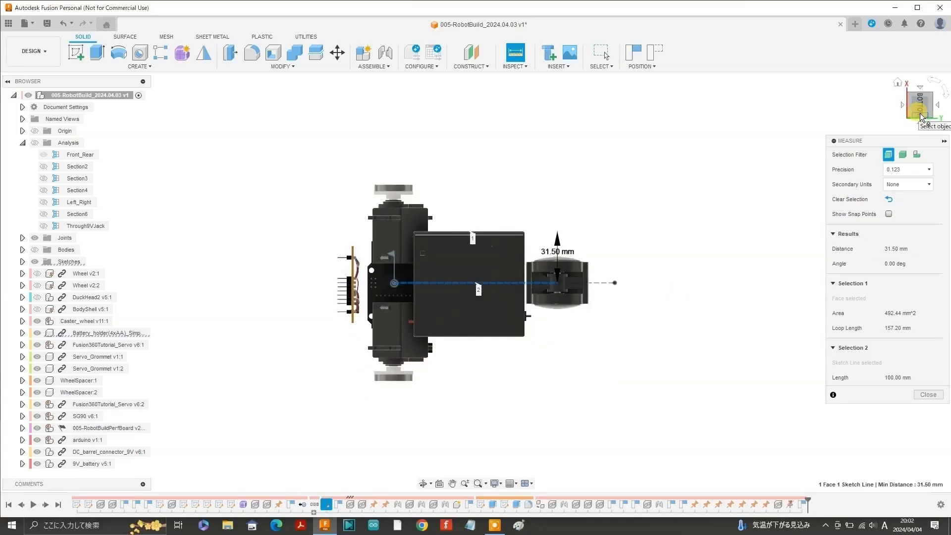
{"action": "left_click", "coordinate": [928, 394]}
Measure the distance from the centre sketch line to the AA battery holder's left side face.
{"action": "left_click", "coordinate": [517, 66]}
{"action": "left_click", "coordinate": [518, 79]}
{"action": "left_click", "coordinate": [470, 282]}
{"action": "middle_click_drag", "start_coordinate": [473, 321], "coordinate": [475, 287], "text": "shift"}
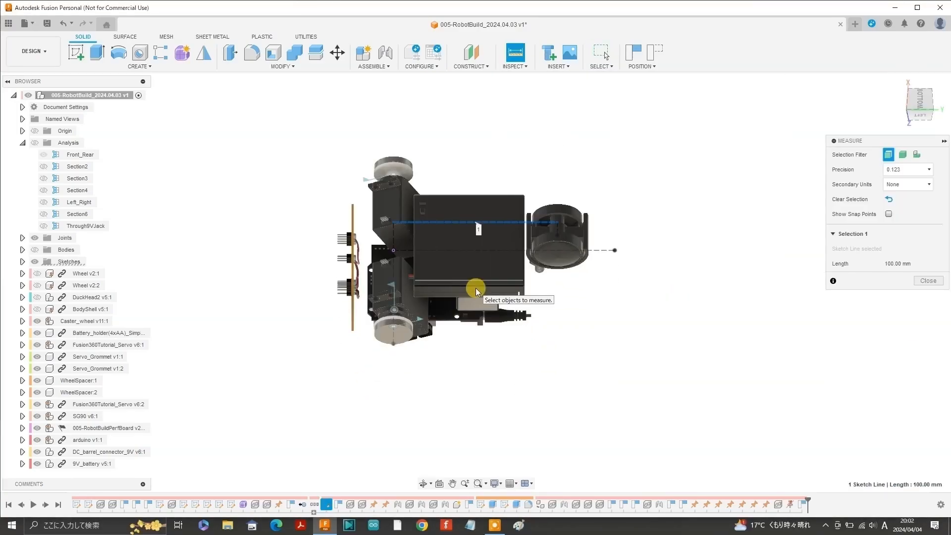
{"action": "left_click", "coordinate": [476, 291]}
{"action": "left_click", "coordinate": [920, 103]}
{"action": "left_click", "coordinate": [931, 81]}
{"action": "left_click", "coordinate": [928, 395]}
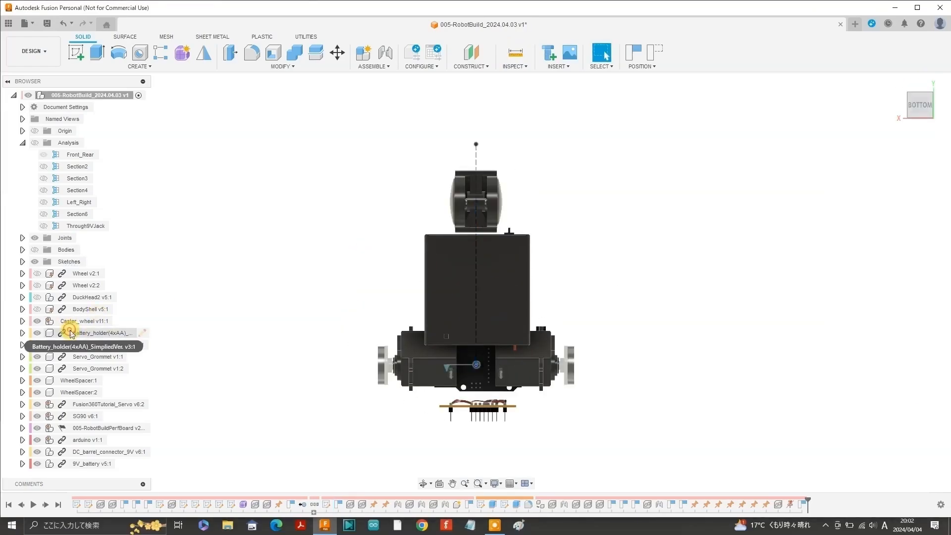
Move the Battery_holder(4xAA) component slightly sideways to centre it on the robot's centre line.
{"action": "left_click", "coordinate": [64, 333]}
{"action": "left_click", "coordinate": [337, 53]}
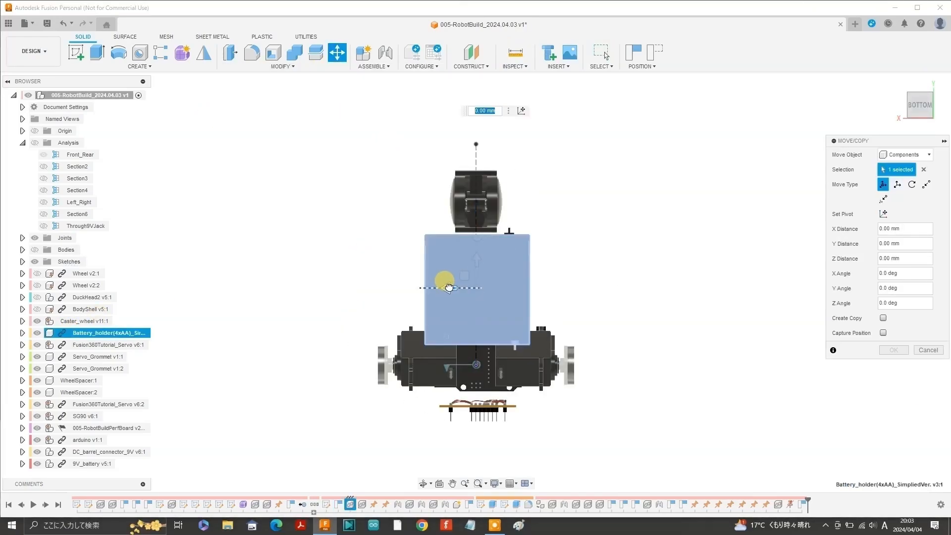
{"action": "left_click", "coordinate": [440, 286]}
{"action": "left_click_drag", "start_coordinate": [440, 286], "coordinate": [439, 284]}
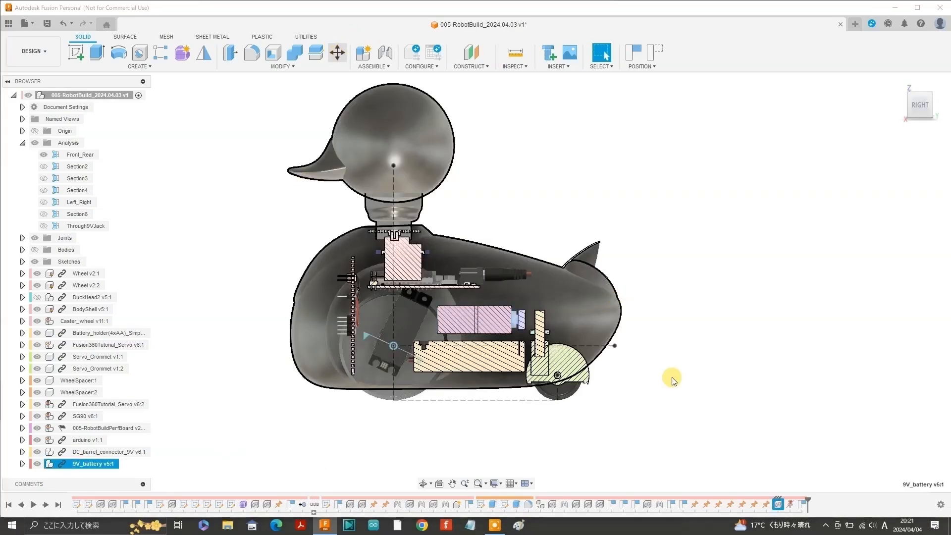
Raise the 9V_battery component 7 mm in Z to bring it closer beneath the Arduino.
{"action": "key", "text": "m"}
{"action": "left_click", "coordinate": [454, 289]}
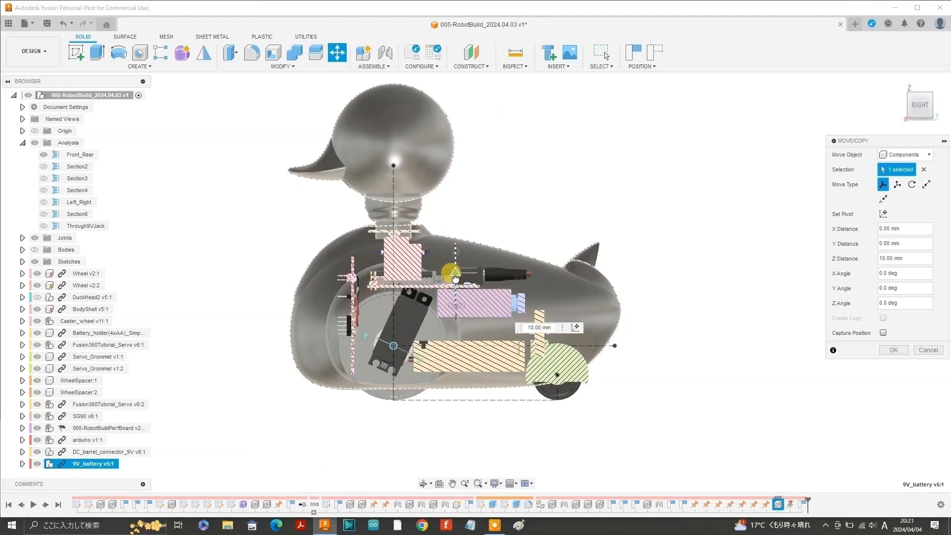
{"action": "type", "text": "7"}
{"action": "key", "text": "Return"}
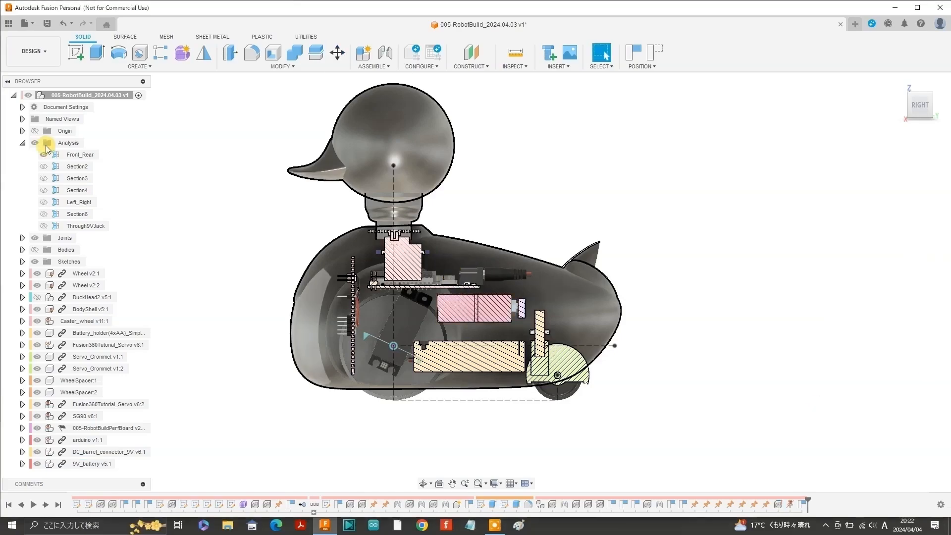
Hide the section analysis, the BodyShell and both Wheel components to expose the internal parts.
{"action": "left_click", "coordinate": [35, 142]}
{"action": "left_click", "coordinate": [37, 309]}
{"action": "left_click_drag", "start_coordinate": [919, 98], "coordinate": [887, 113]}
{"action": "left_click", "coordinate": [918, 107]}
{"action": "left_click", "coordinate": [37, 273]}
{"action": "left_click", "coordinate": [37, 285]}
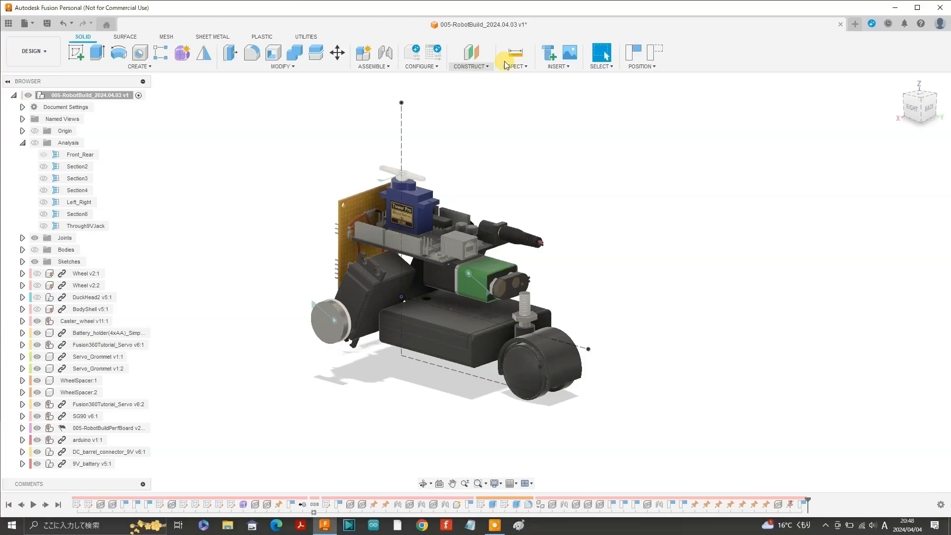
Measure the distance from the 9V battery's side face to the robot's centre sketch line.
{"action": "left_click", "coordinate": [506, 65]}
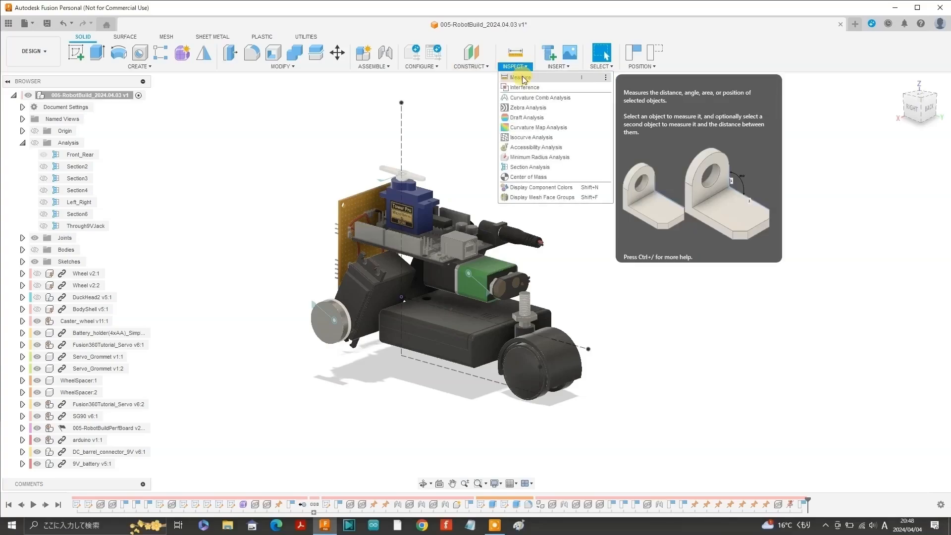
{"action": "left_click", "coordinate": [525, 84]}
{"action": "left_click", "coordinate": [472, 290]}
{"action": "left_click", "coordinate": [920, 94]}
{"action": "left_click", "coordinate": [476, 301]}
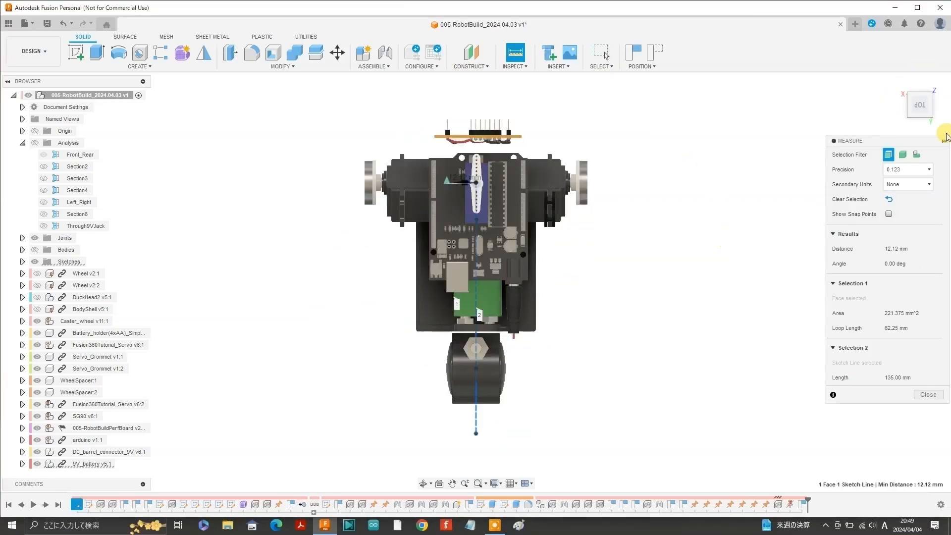
{"action": "mouse_move", "coordinate": [924, 112]}
{"action": "left_mouse_down"}
{"action": "mouse_move", "coordinate": [929, 97]}
{"action": "mouse_move", "coordinate": [915, 104]}
{"action": "left_mouse_up"}
{"action": "left_click", "coordinate": [919, 101]}
{"action": "left_click", "coordinate": [928, 394]}
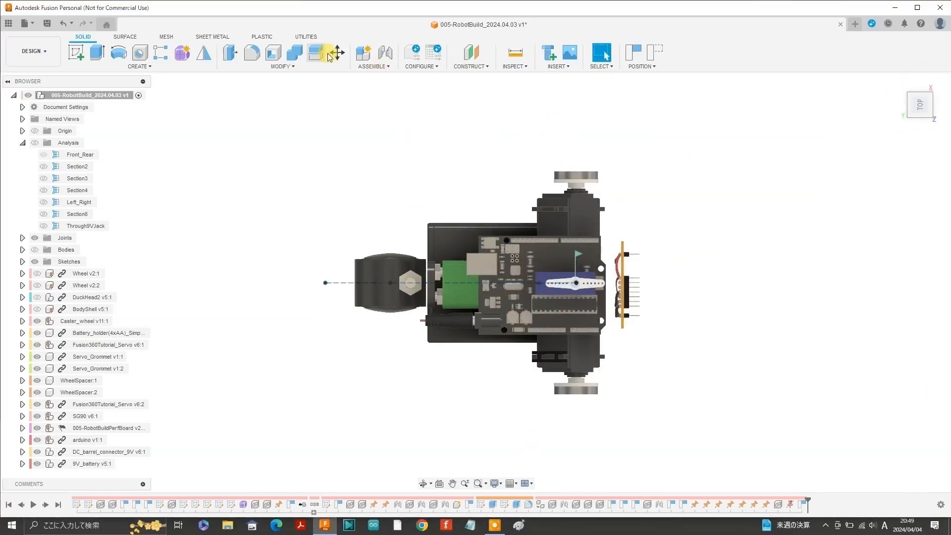
Move the 9V_battery component slightly sideways to centre it on the robot's centre line.
{"action": "left_click", "coordinate": [103, 464]}
{"action": "left_click", "coordinate": [337, 53]}
{"action": "left_click_drag", "start_coordinate": [503, 251], "coordinate": [503, 241]}
{"action": "type", "text": "0."}
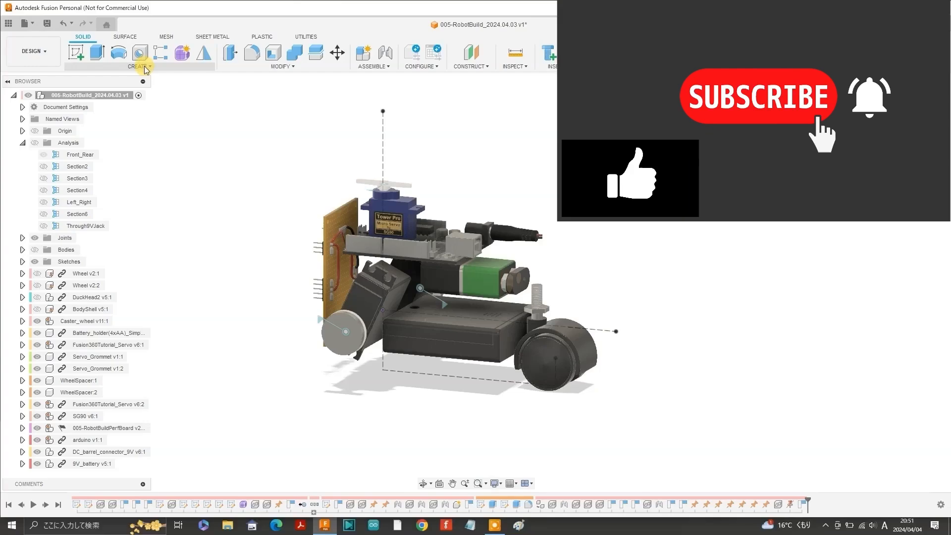
Create and activate a new internal standard component named innerWall.
{"action": "left_click", "coordinate": [146, 67]}
{"action": "left_click", "coordinate": [130, 76]}
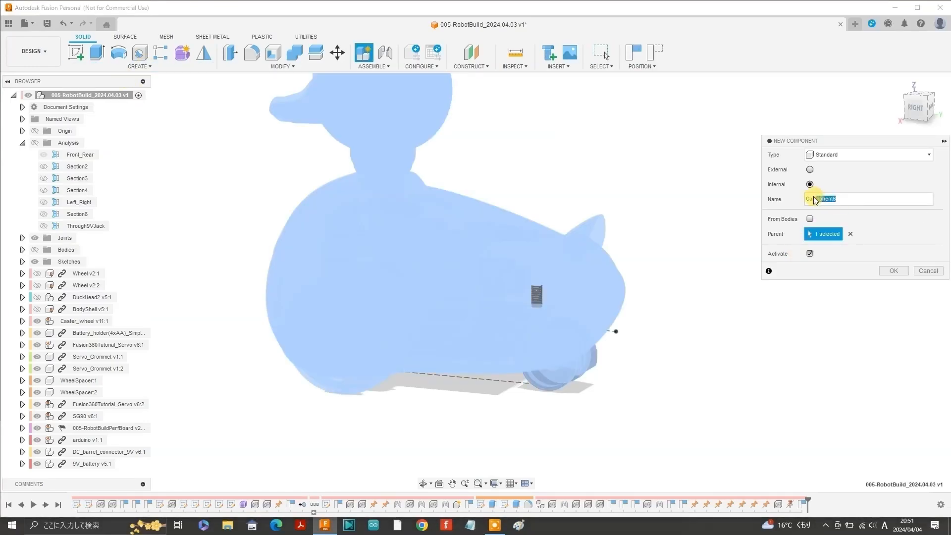
{"action": "left_click", "coordinate": [895, 272]}
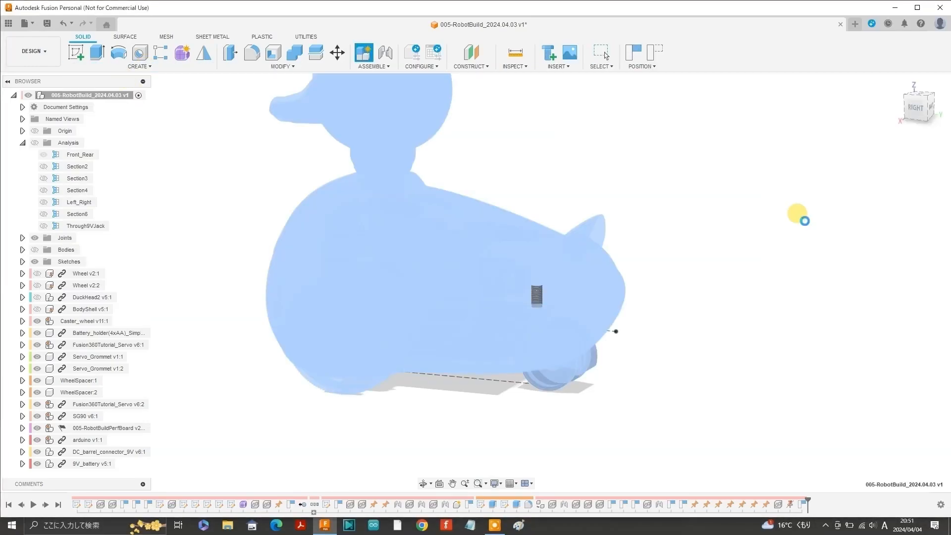
Capture the moved component positions and create a construction plane offset 13.25 mm from the YZ plane.
{"action": "left_click", "coordinate": [76, 52]}
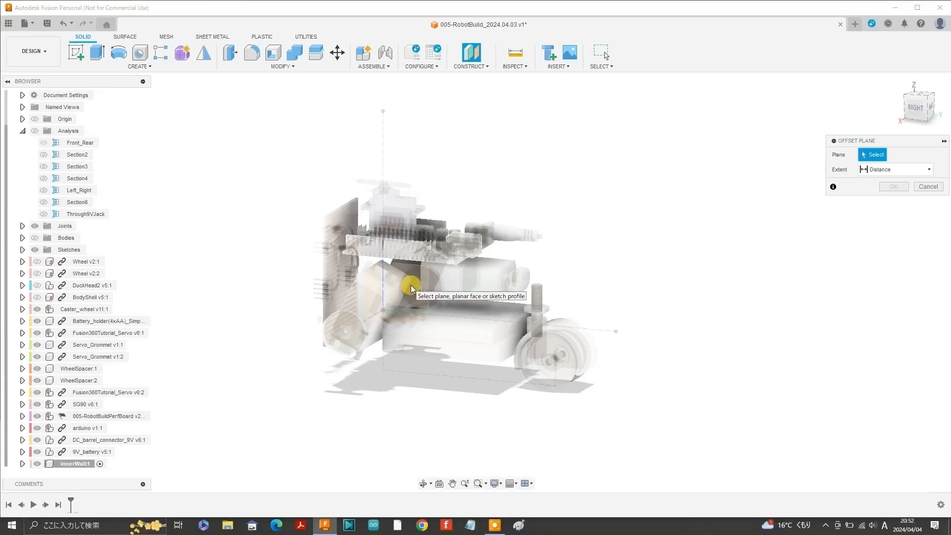
{"action": "scroll", "coordinate": [411, 285], "scroll_direction": "up", "scroll_amount": 5}
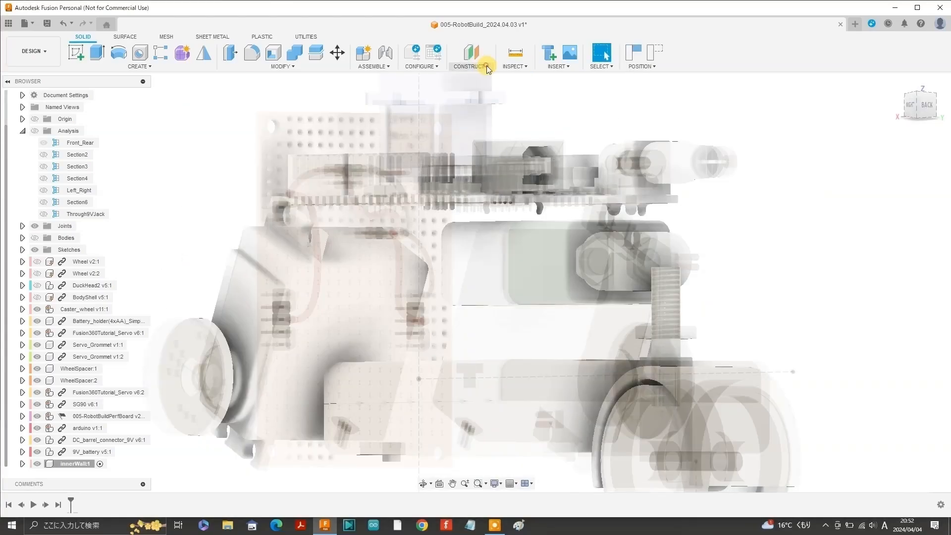
{"action": "left_click", "coordinate": [487, 69]}
{"action": "left_click", "coordinate": [468, 79]}
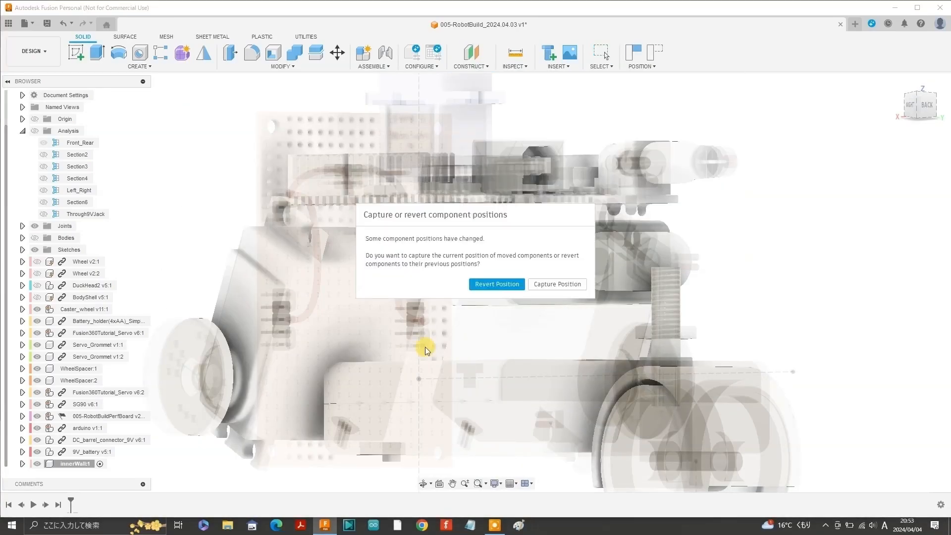
{"action": "left_click", "coordinate": [545, 285]}
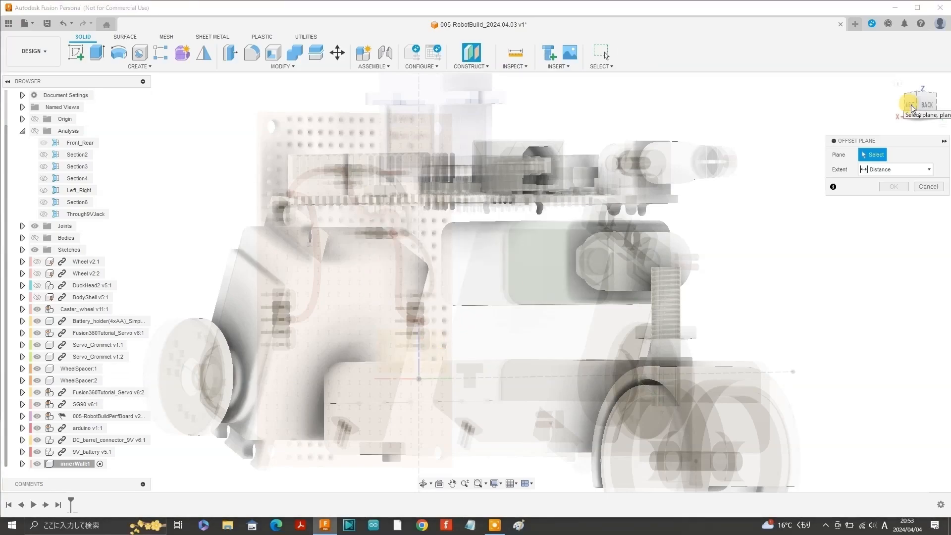
{"action": "middle_click_drag", "start_coordinate": [470, 278], "coordinate": [570, 257], "text": "shift"}
{"action": "left_click", "coordinate": [368, 332]}
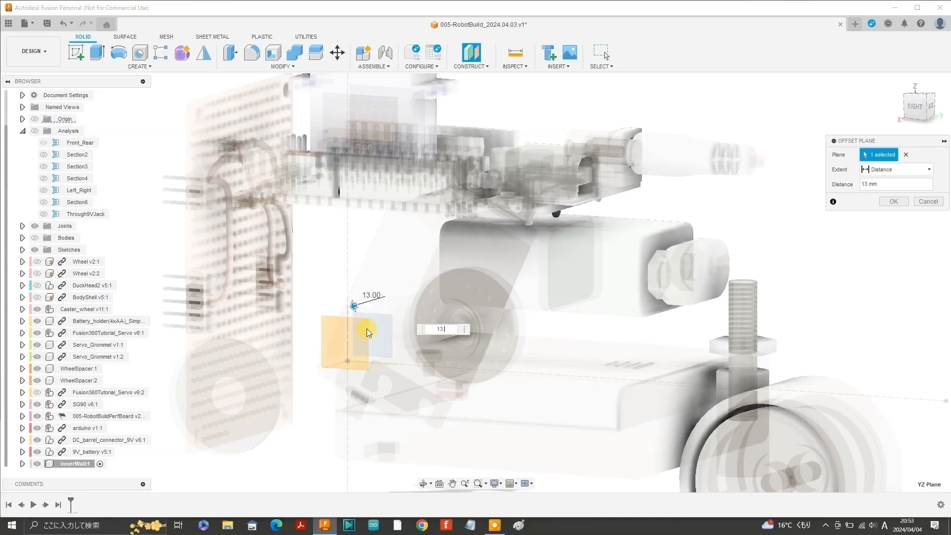
{"action": "type", "text": "13.25"}
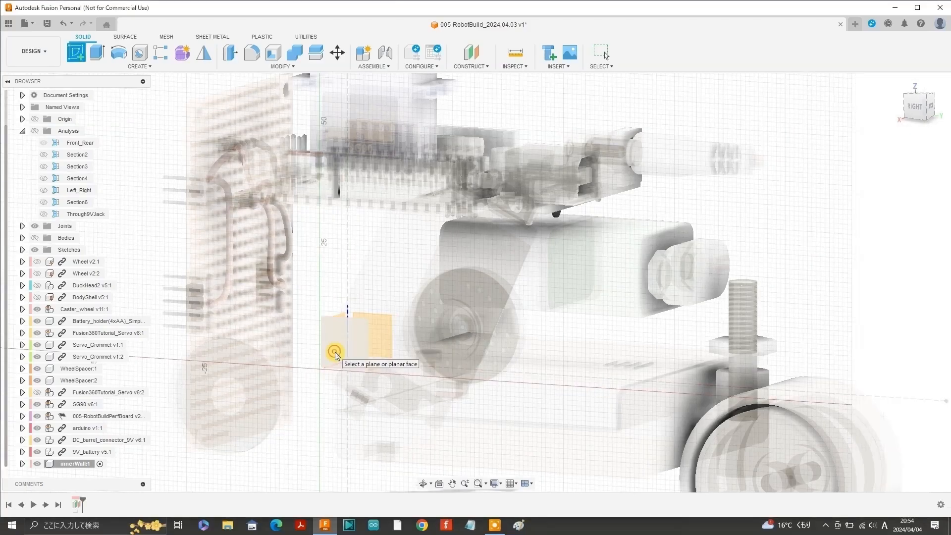
Start a sketch on the offset plane and project the edges of the AA battery holder's rounded rear end.
{"action": "left_click", "coordinate": [334, 351]}
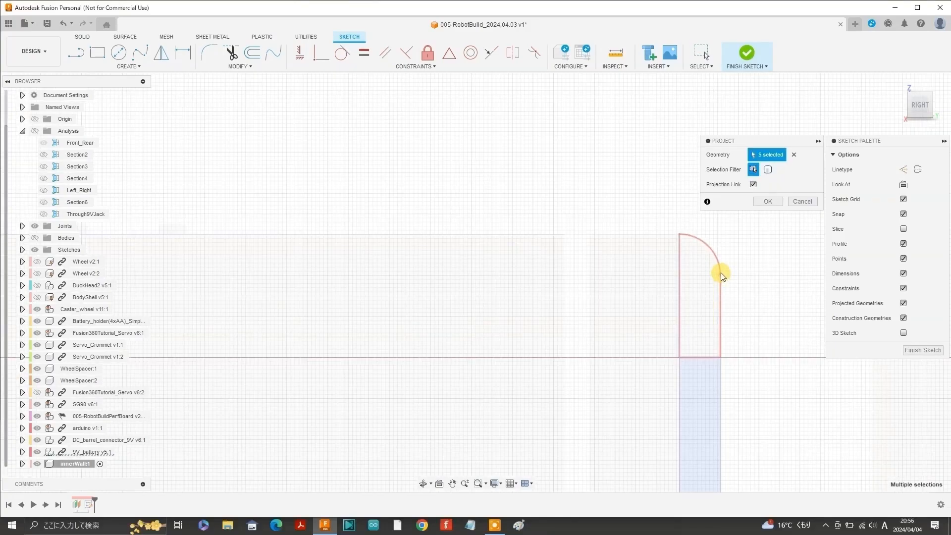
{"action": "left_click", "coordinate": [721, 276]}
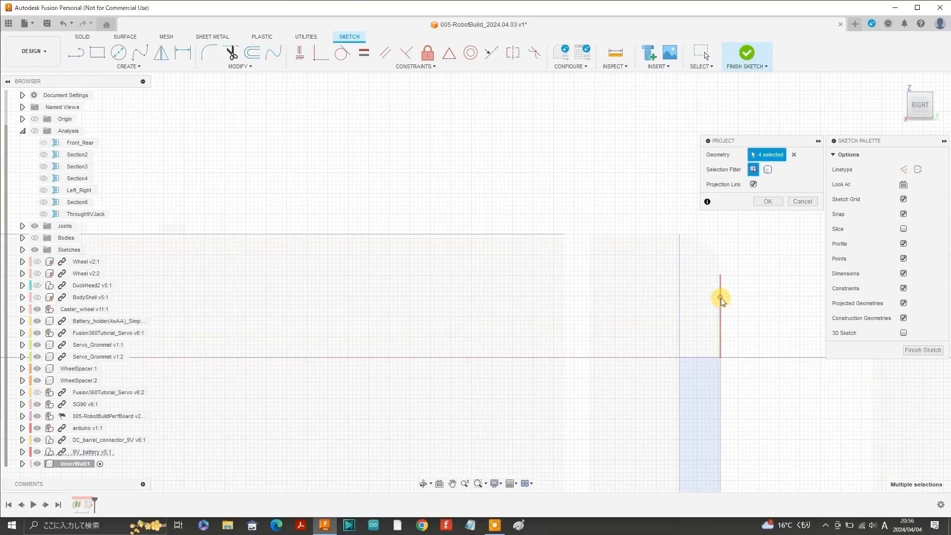
{"action": "left_click", "coordinate": [711, 270]}
{"action": "left_click", "coordinate": [633, 300]}
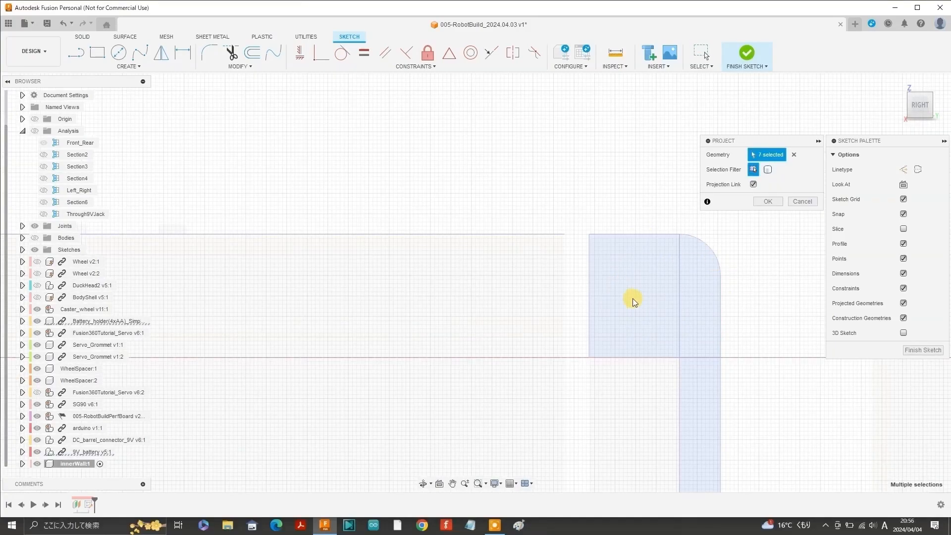
Project the wheel servo's slanted edge and the AA battery holder's rounded front corner and front edge into the sketch.
{"action": "scroll", "coordinate": [633, 300], "scroll_direction": "down", "scroll_amount": 5}
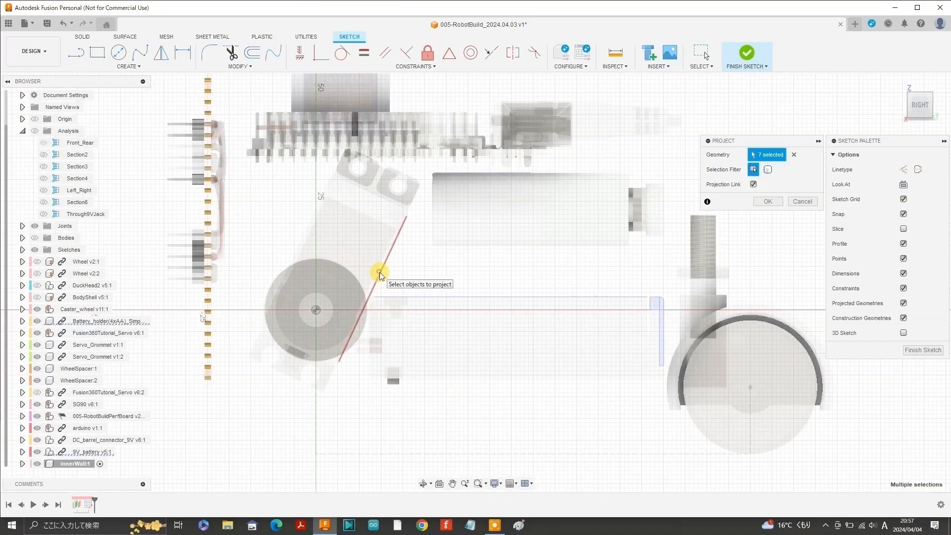
{"action": "scroll", "coordinate": [380, 276], "scroll_direction": "up", "scroll_amount": 5}
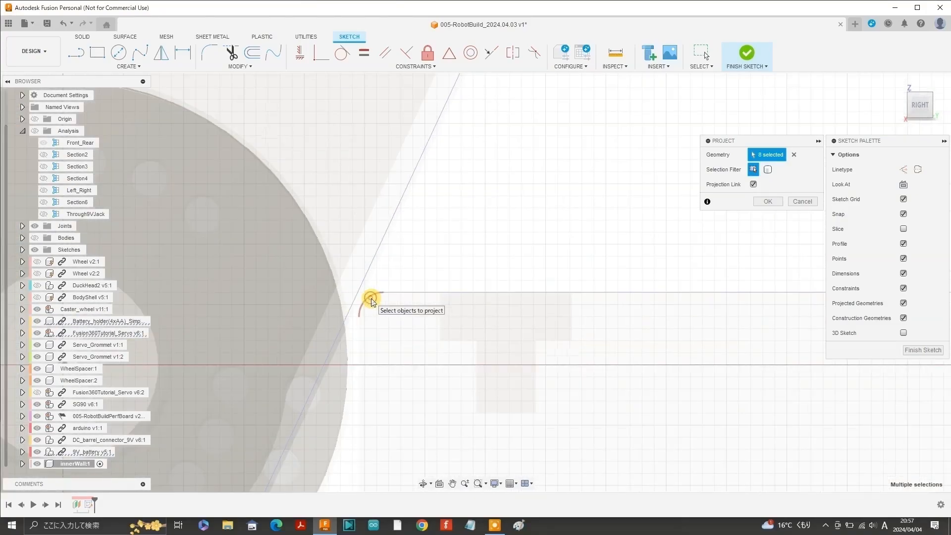
{"action": "left_click", "coordinate": [371, 304]}
{"action": "left_click", "coordinate": [358, 397]}
{"action": "scroll", "coordinate": [471, 318], "scroll_direction": "down", "scroll_amount": 5}
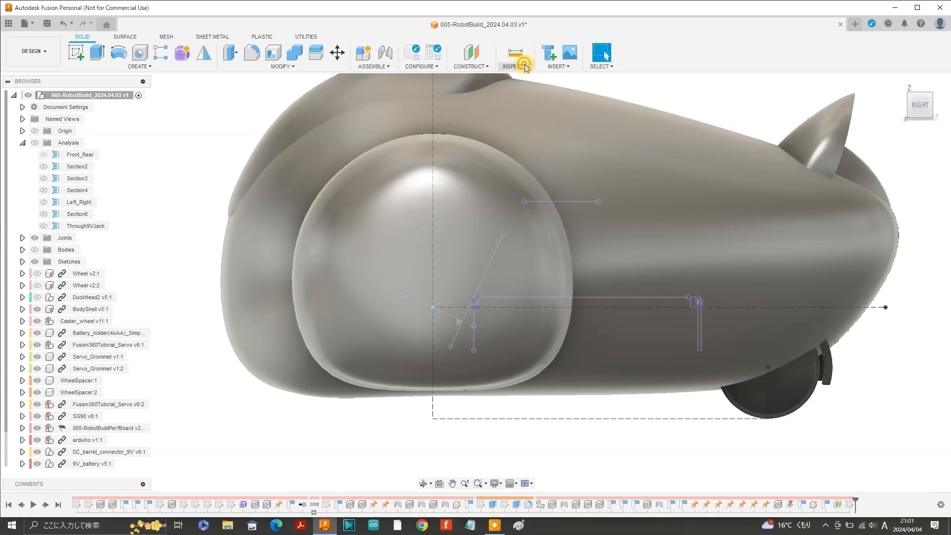
Create a section analysis on the YZ plane at a distance of 13.2 mm, named InnerWall.
{"action": "left_click", "coordinate": [515, 66]}
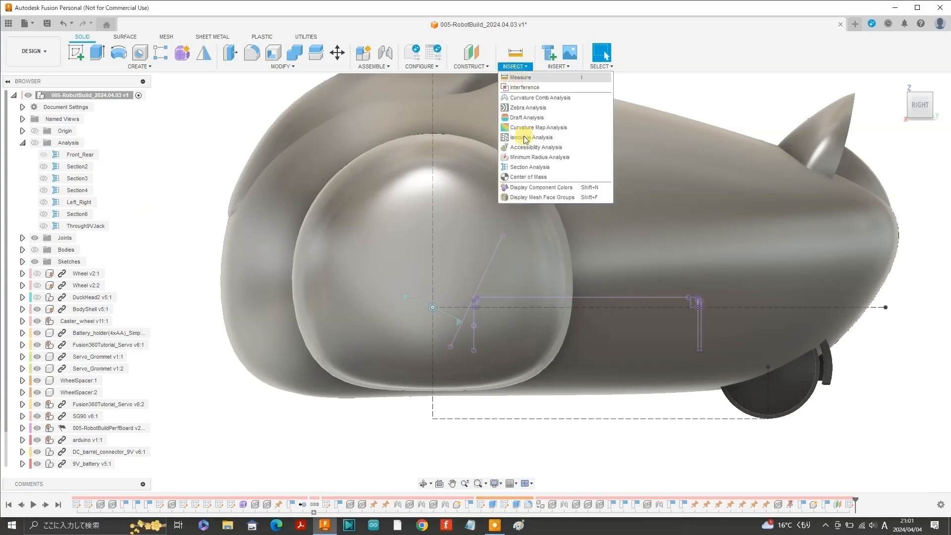
{"action": "left_click", "coordinate": [517, 132]}
{"action": "left_click", "coordinate": [459, 271]}
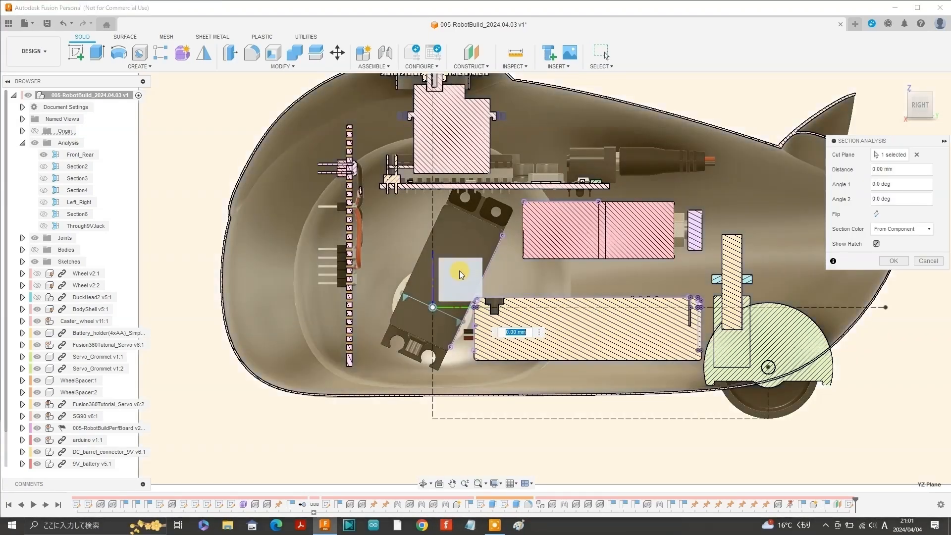
{"action": "type", "text": "13.2"}
{"action": "key", "text": "Return"}
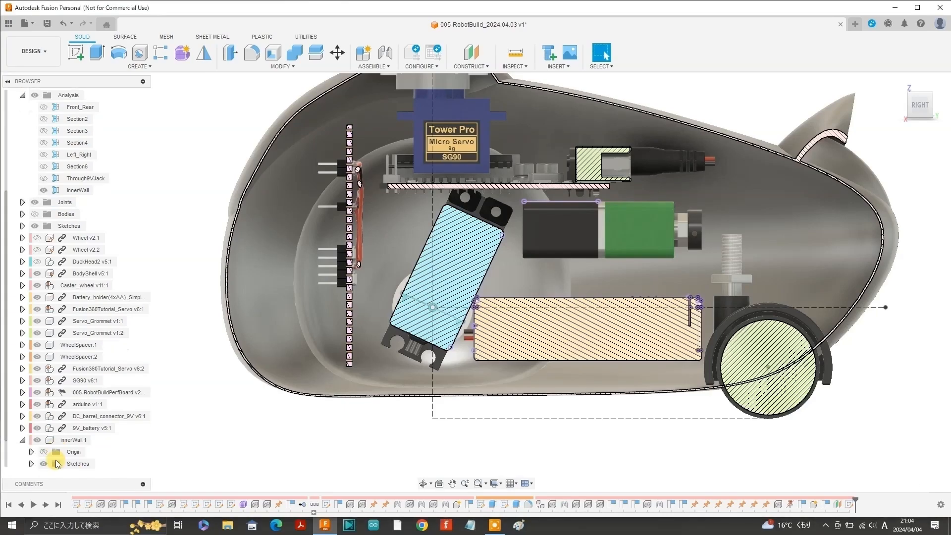
Reopen the innerWall component's sketch for editing.
{"action": "scroll", "coordinate": [56, 462], "scroll_direction": "down", "scroll_amount": 1}
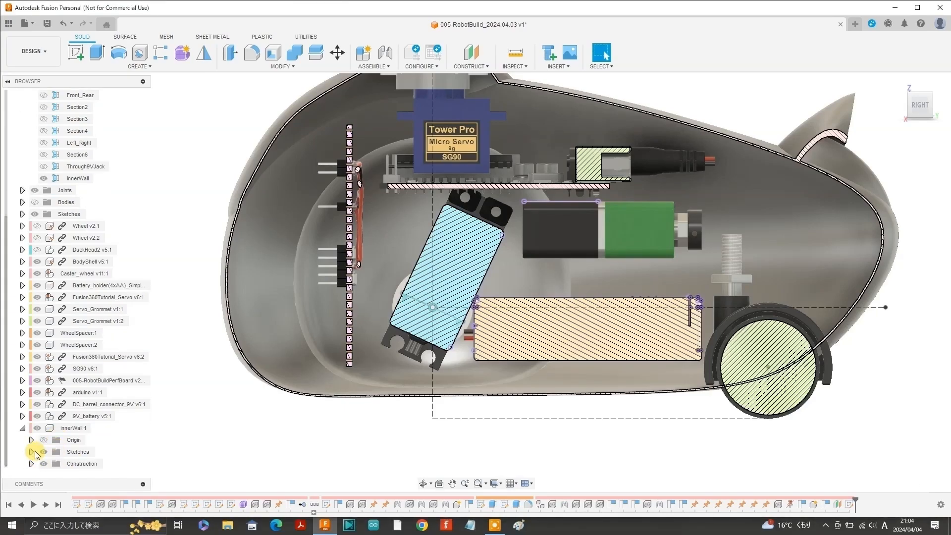
{"action": "left_click", "coordinate": [32, 451]}
{"action": "scroll", "coordinate": [72, 453], "scroll_direction": "down", "scroll_amount": 1}
{"action": "right_click", "coordinate": [73, 452]}
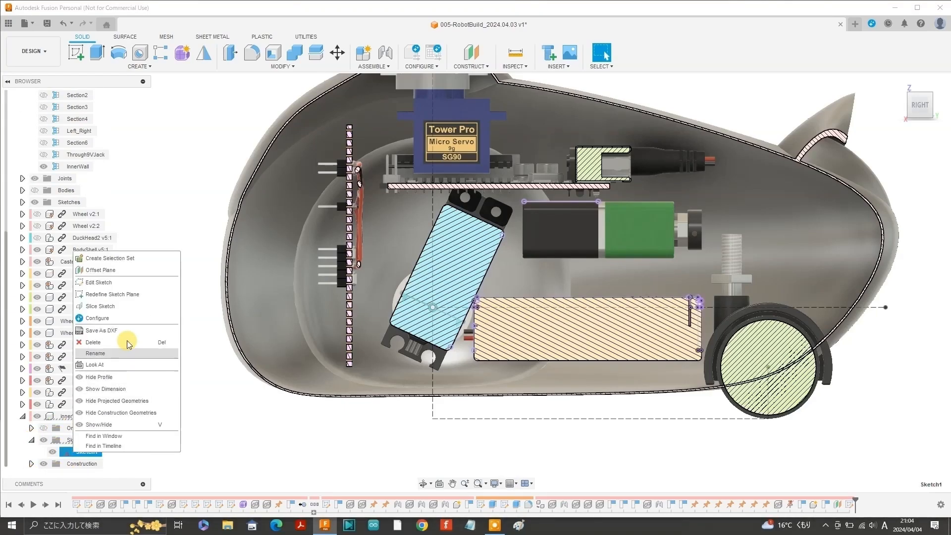
{"action": "left_click", "coordinate": [97, 283]}
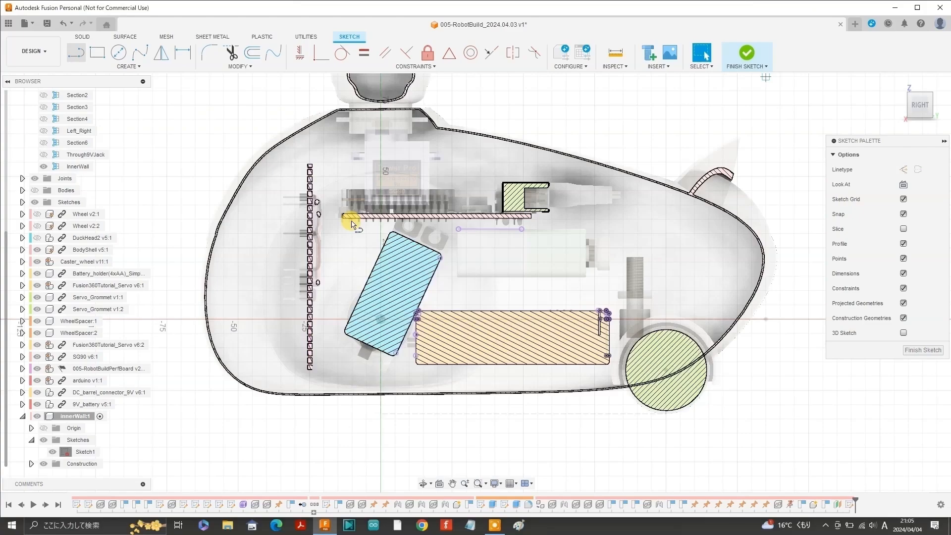
Draw a short horizontal line outward from the AA battery holder's rear edge and dimension its end 0.2 mm from that edge.
{"action": "key", "text": "l"}
{"action": "left_click", "coordinate": [380, 319]}
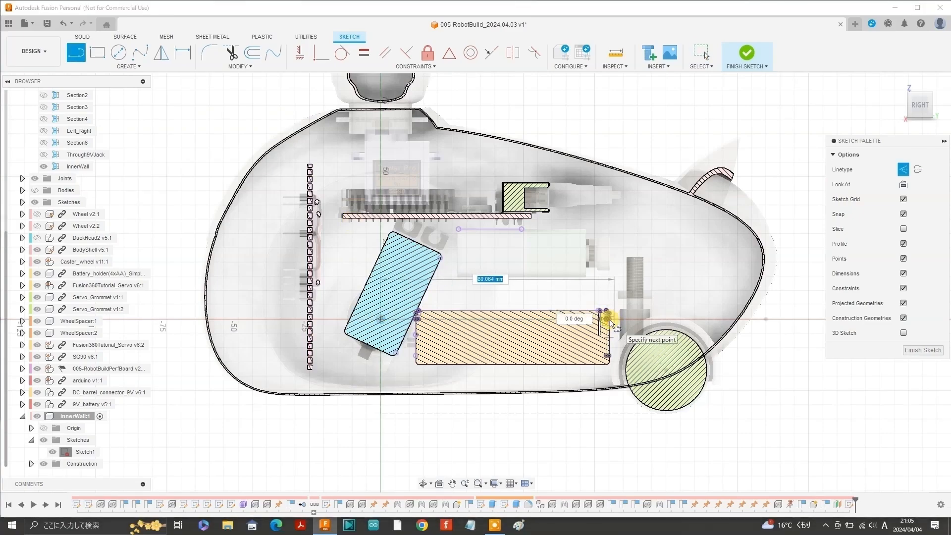
{"action": "scroll", "coordinate": [611, 324], "scroll_direction": "up", "scroll_amount": 5}
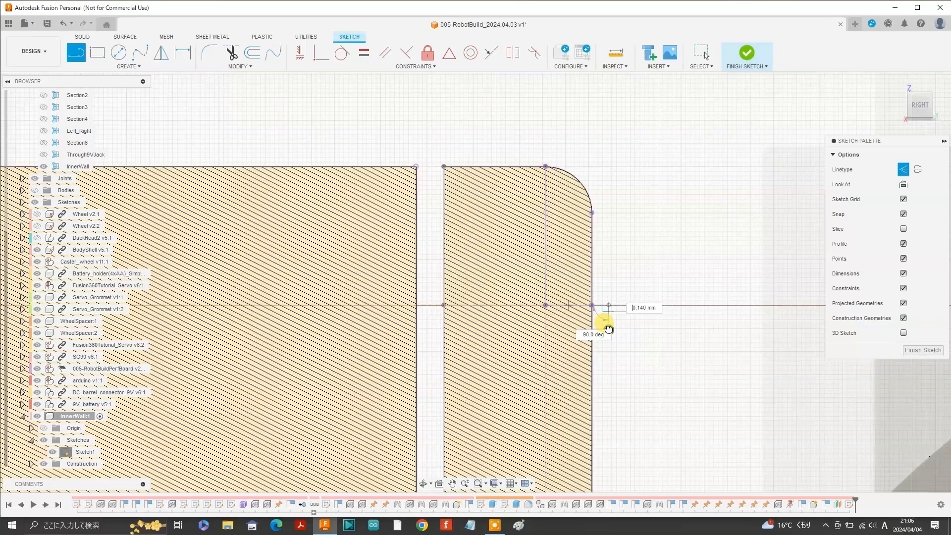
{"action": "key", "text": "d"}
{"action": "left_click", "coordinate": [608, 305]}
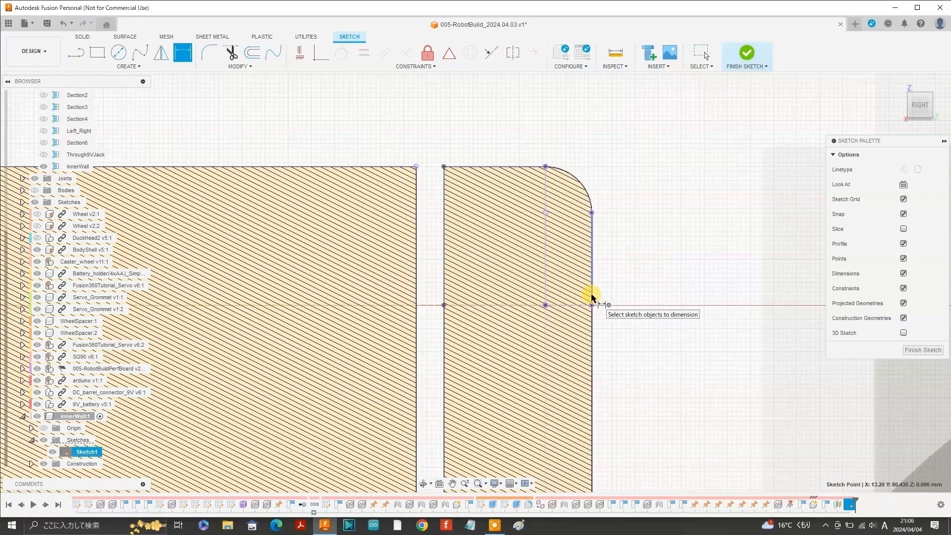
{"action": "left_click", "coordinate": [592, 298]}
{"action": "left_click", "coordinate": [606, 385]}
{"action": "type", "text": "0.2"}
{"action": "key", "text": "Return"}
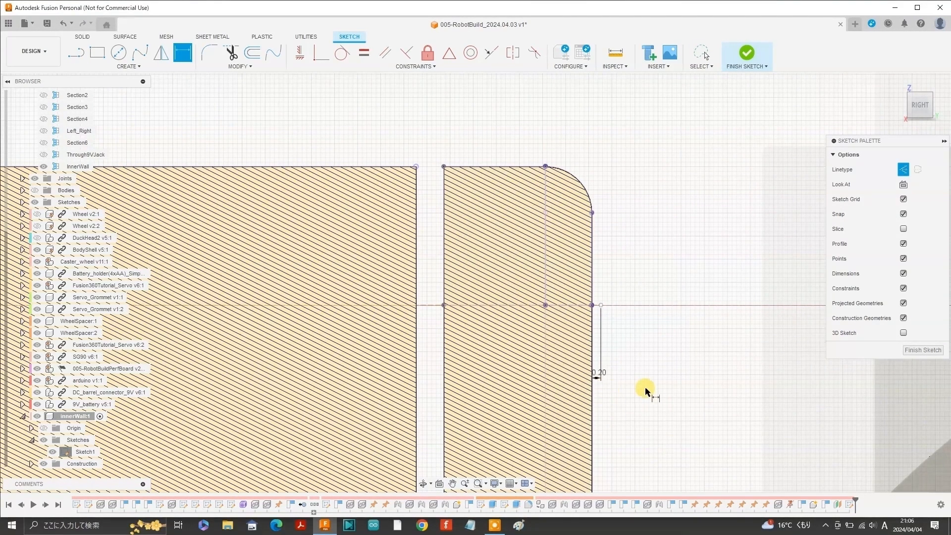
Draw a vertical line upward beside the battery holder's rear edge, equal to that edge, and start a circle centred on the rounded corner.
{"action": "key", "text": "l"}
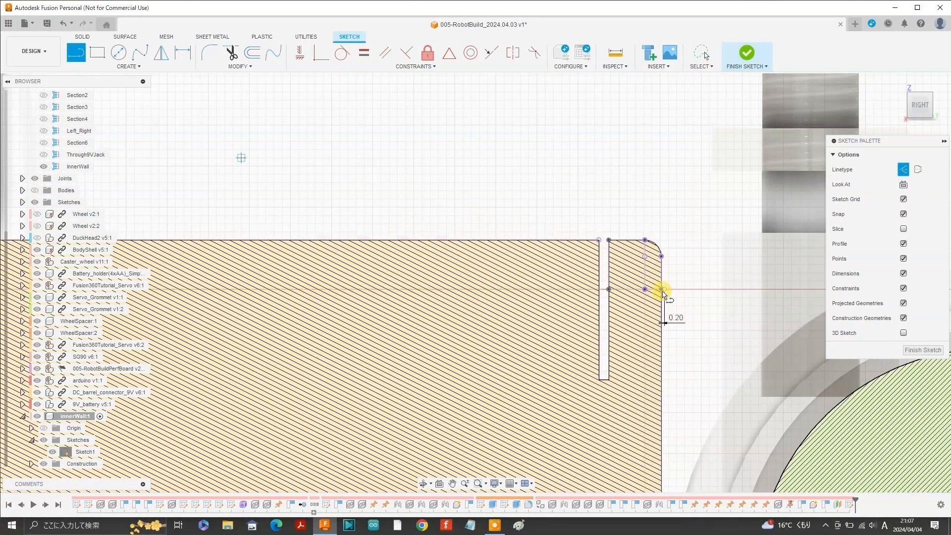
{"action": "scroll", "coordinate": [664, 289], "scroll_direction": "up", "scroll_amount": 5}
{"action": "left_click", "coordinate": [667, 293]}
{"action": "left_click", "coordinate": [668, 171]}
{"action": "key", "text": "Escape"}
{"action": "scroll", "coordinate": [658, 213], "scroll_direction": "down", "scroll_amount": 3}
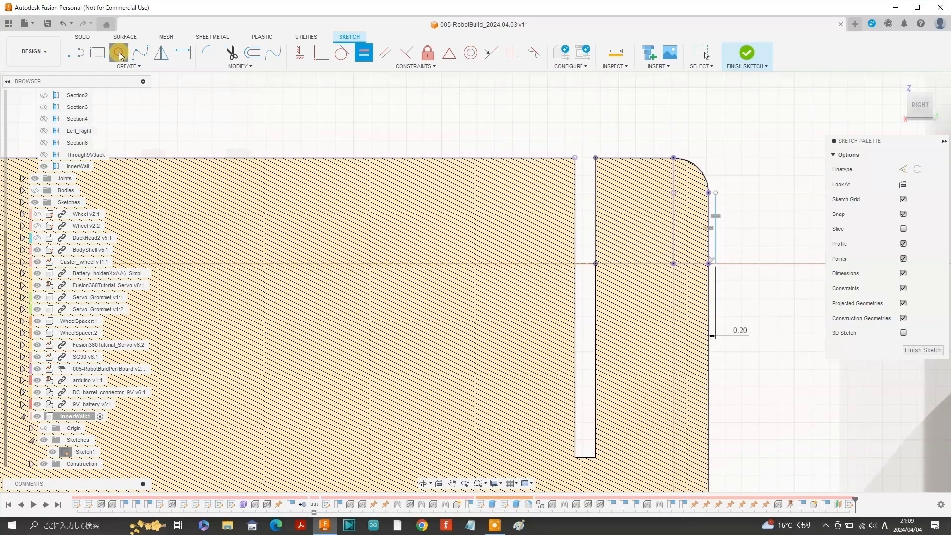
{"action": "key", "text": "c"}
{"action": "left_click", "coordinate": [674, 192]}
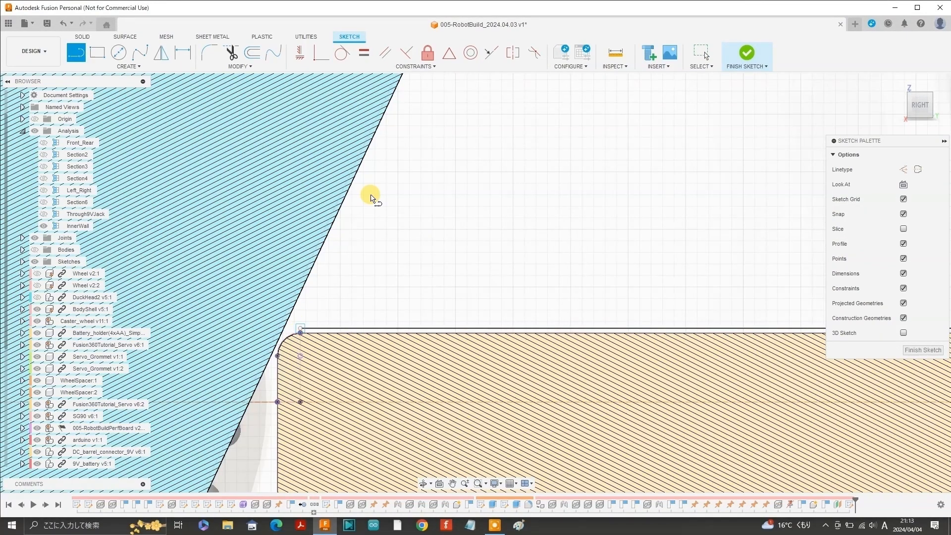
Draw a slanted line parallel to the wheel servo's edge and a line along the 9V battery's upper edge, extended toward the tail.
{"action": "scroll", "coordinate": [404, 130], "scroll_direction": "down", "scroll_amount": 7}
{"action": "scroll", "coordinate": [402, 139], "scroll_direction": "up", "scroll_amount": 4}
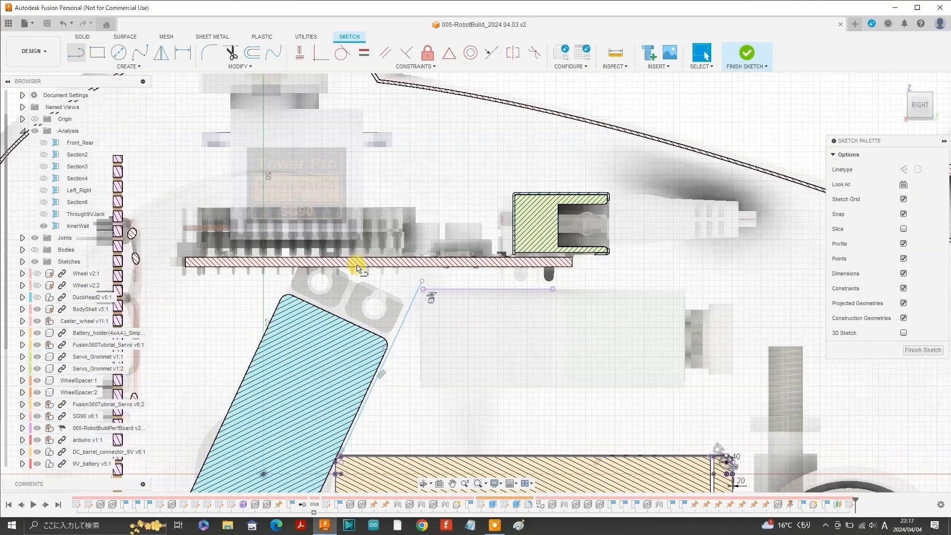
{"action": "scroll", "coordinate": [359, 270], "scroll_direction": "down", "scroll_amount": 2}
{"action": "key", "text": "l"}
{"action": "left_click", "coordinate": [407, 289]}
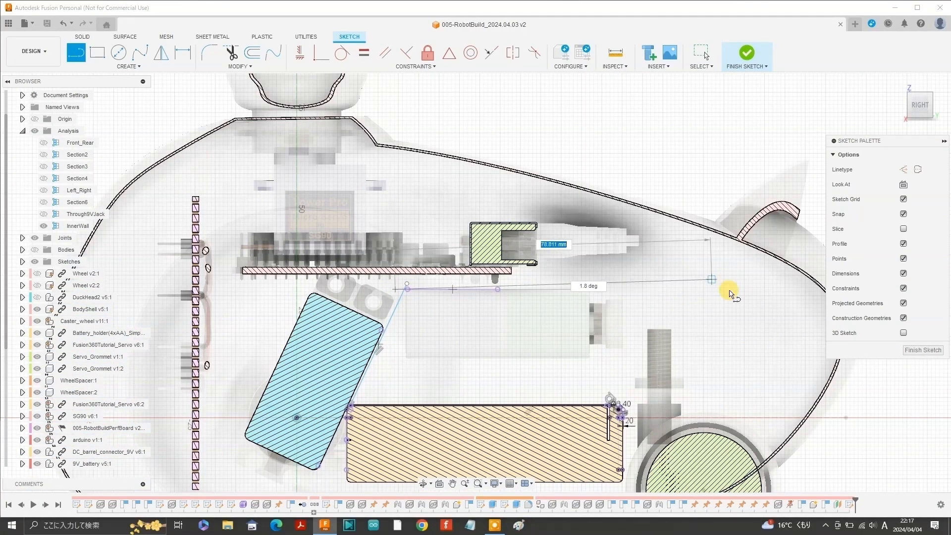
{"action": "left_click", "coordinate": [729, 292]}
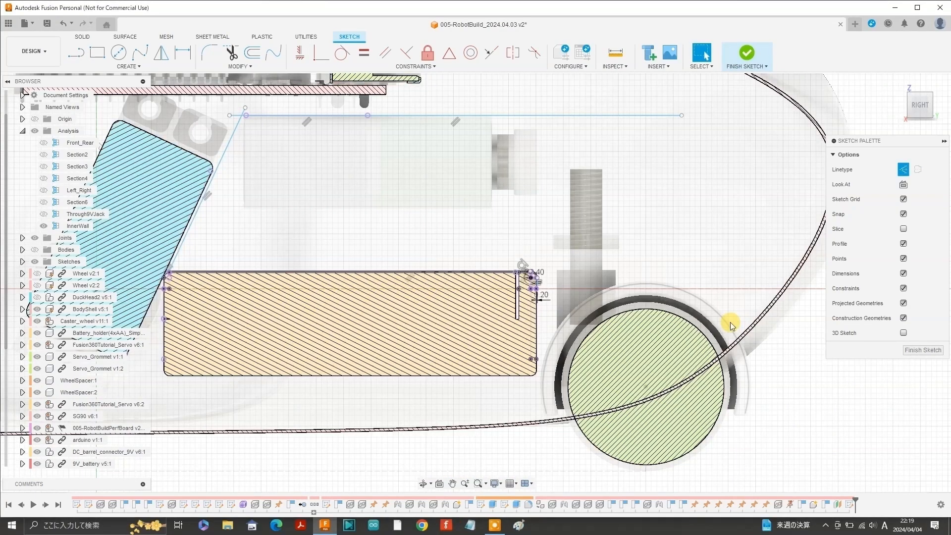
Project the caster wheel's centre point and draw a vertical construction line from it up past the upper horizontal line.
{"action": "key", "text": "p"}
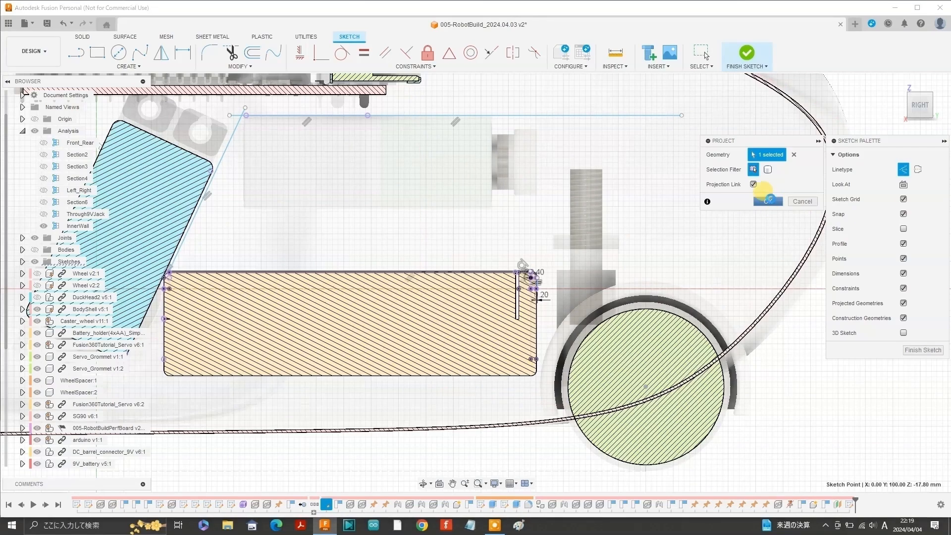
{"action": "left_click", "coordinate": [763, 202]}
{"action": "left_click", "coordinate": [645, 388]}
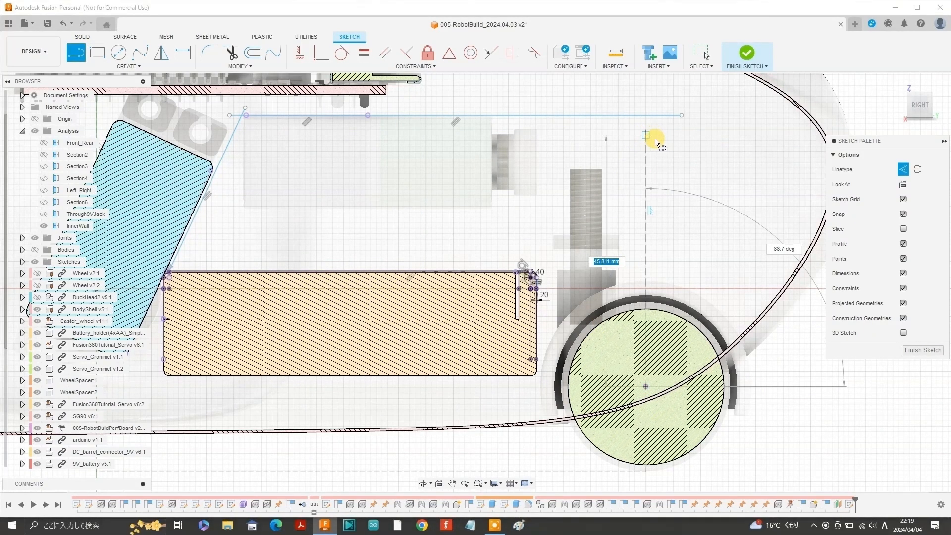
{"action": "double_click", "coordinate": [645, 103]}
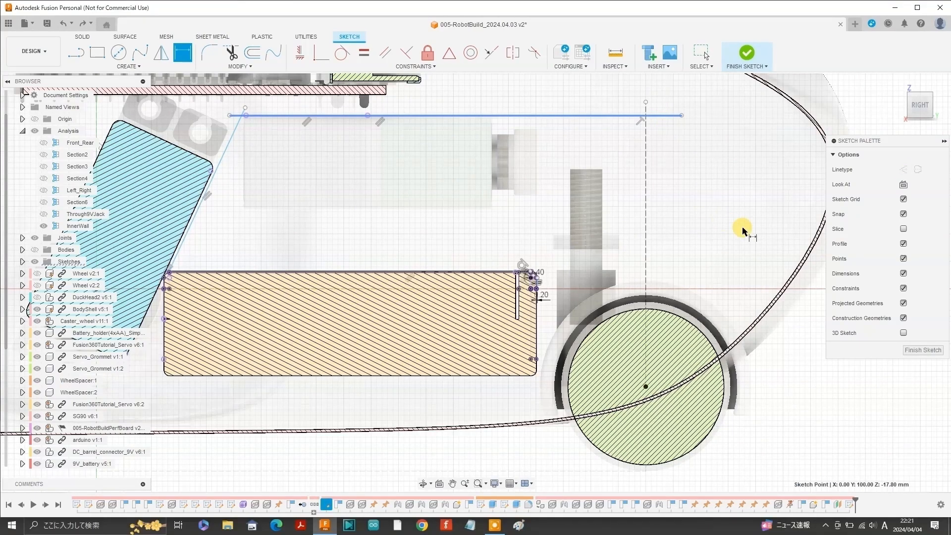
Dimension the upper horizontal line 49 mm above the caster wheel's centre and join its rear end to the construction line's upper end.
{"action": "left_click", "coordinate": [780, 220]}
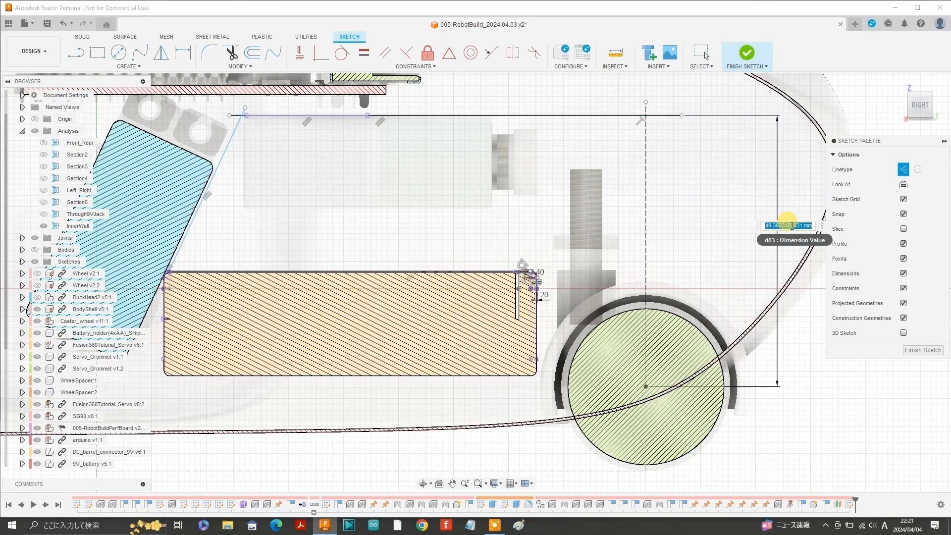
{"action": "key", "text": "Return"}
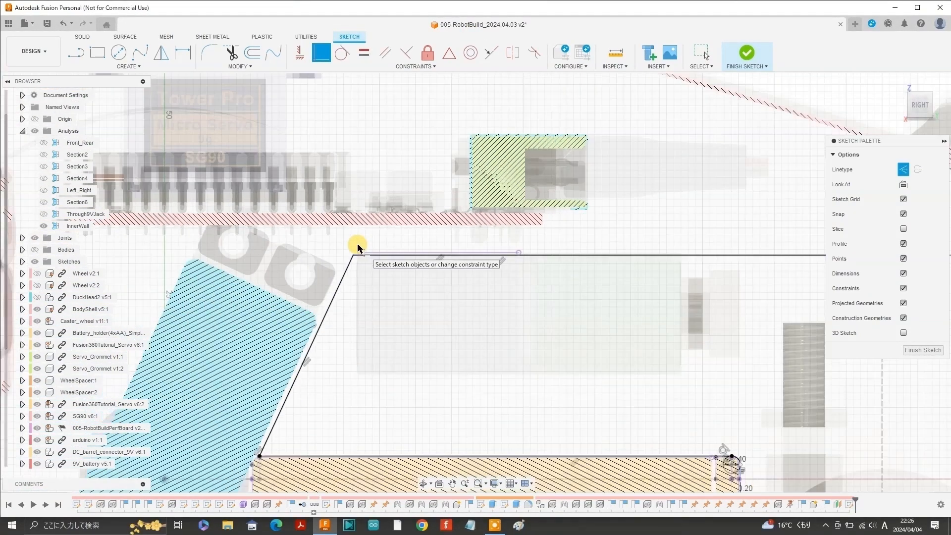
{"action": "scroll", "coordinate": [358, 246], "scroll_direction": "down", "scroll_amount": 3}
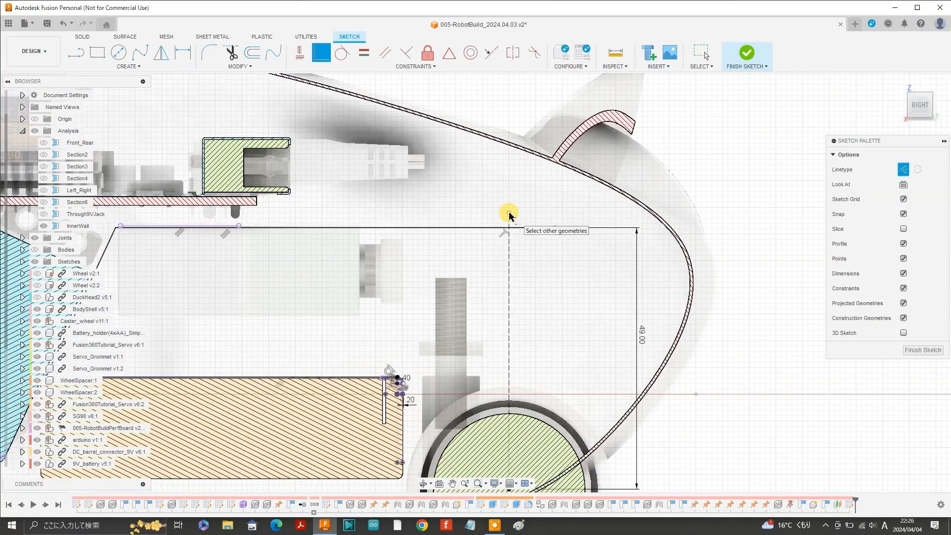
{"action": "scroll", "coordinate": [506, 265], "scroll_direction": "down", "scroll_amount": 2}
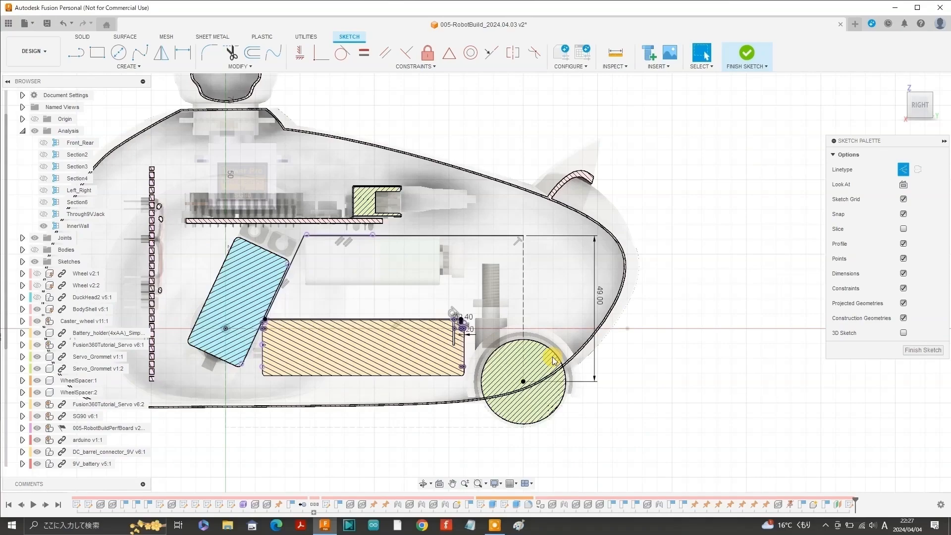
Project the caster housing's outer arc into the sketch and draw a slightly larger concentric circle around it.
{"action": "scroll", "coordinate": [553, 360], "scroll_direction": "up", "scroll_amount": 3}
{"action": "key", "text": "p"}
{"action": "left_click", "coordinate": [903, 169]}
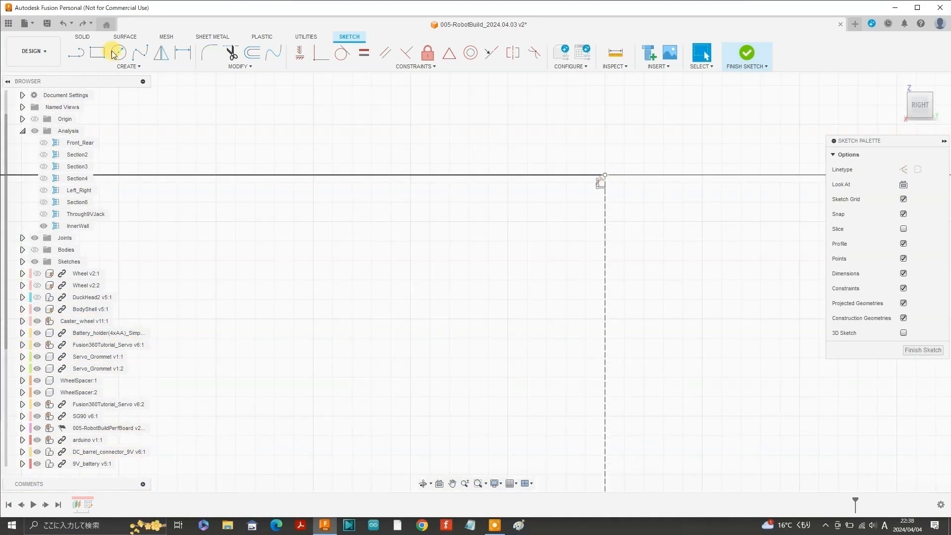
Draw a 2-point circle 36 mm in diameter downward along the vertical construction line from the upper line's rear end.
{"action": "key", "text": "c"}
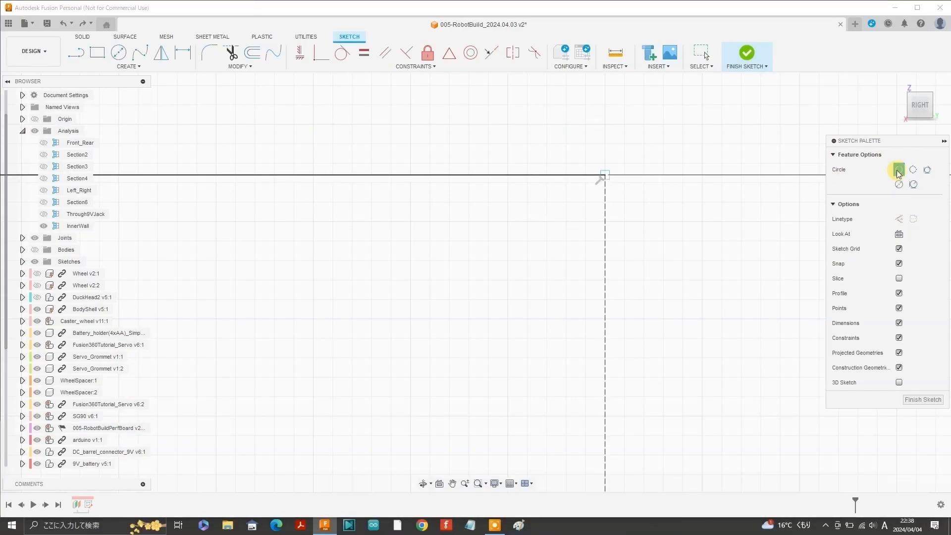
{"action": "left_click", "coordinate": [605, 176]}
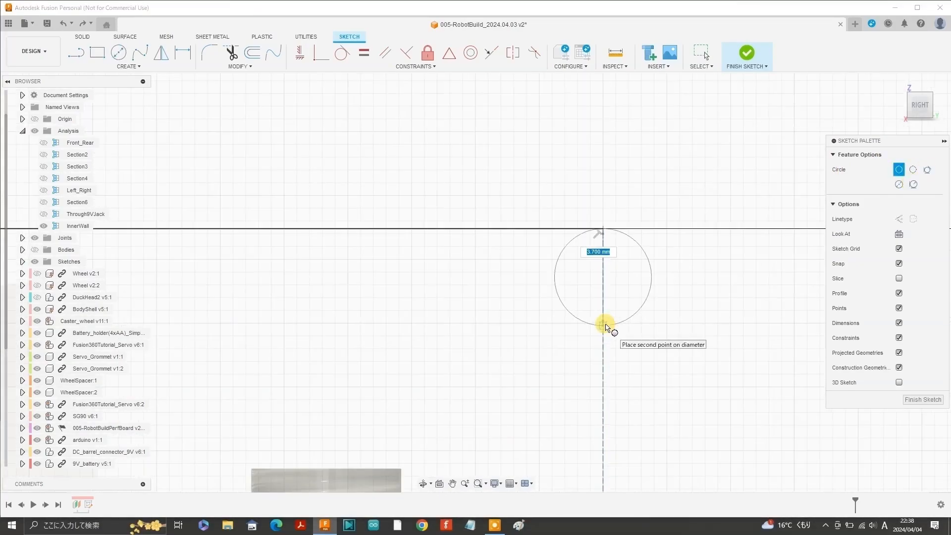
{"action": "scroll", "coordinate": [608, 141], "scroll_direction": "down", "scroll_amount": 3}
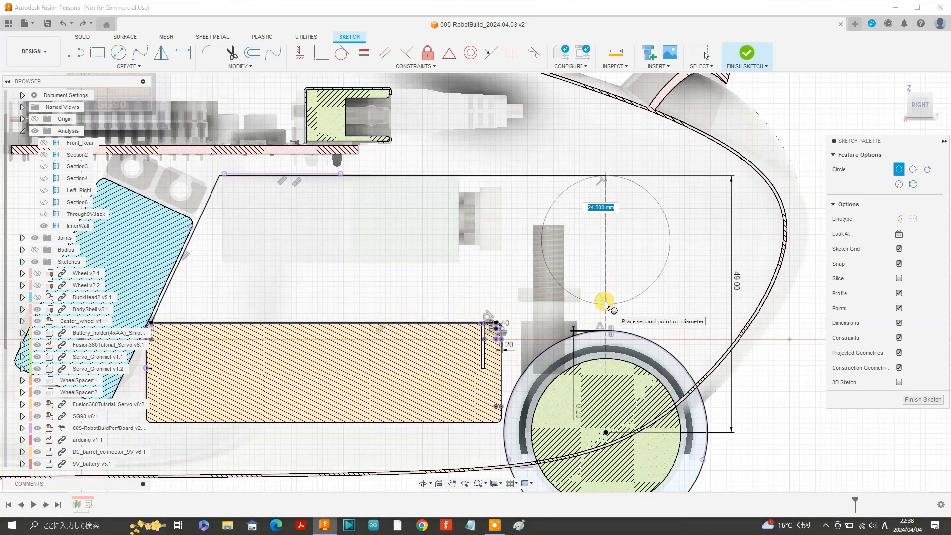
{"action": "type", "text": "36"}
{"action": "key", "text": "Tab"}
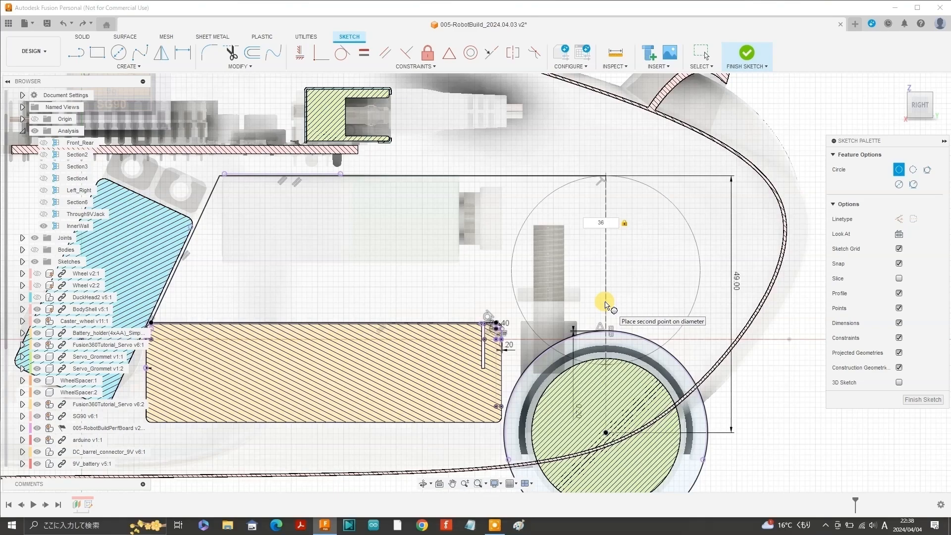
{"action": "left_click", "coordinate": [605, 301]}
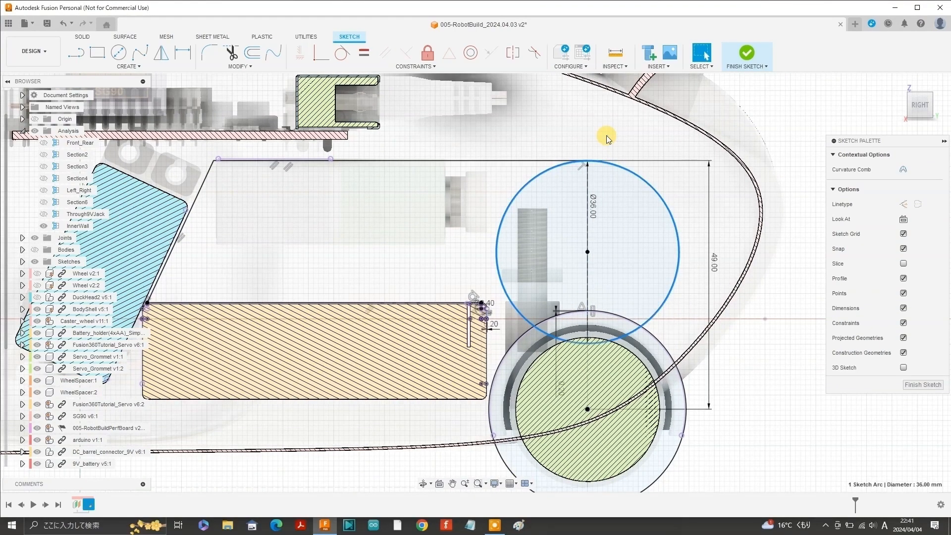
{"action": "right_click", "coordinate": [607, 136]}
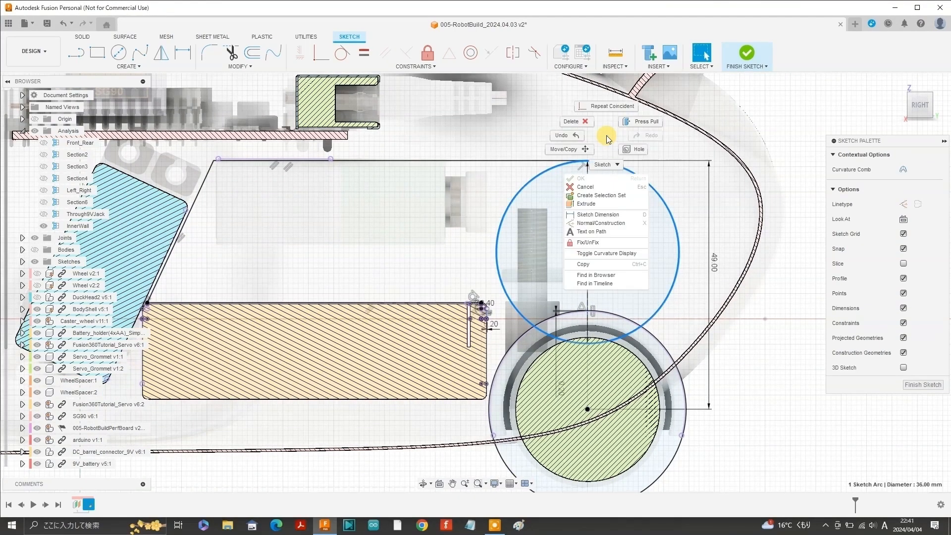
{"action": "left_click", "coordinate": [585, 152]}
Draw a slanted construction line from the caster wheel's centre to the circle around its housing, about 33° above horizontal.
{"action": "left_click", "coordinate": [76, 53]}
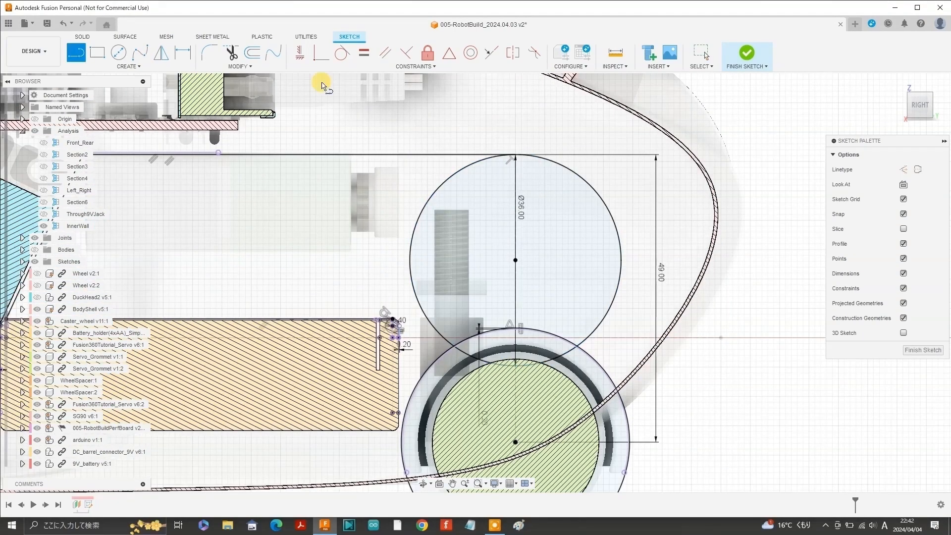
{"action": "key", "text": "x"}
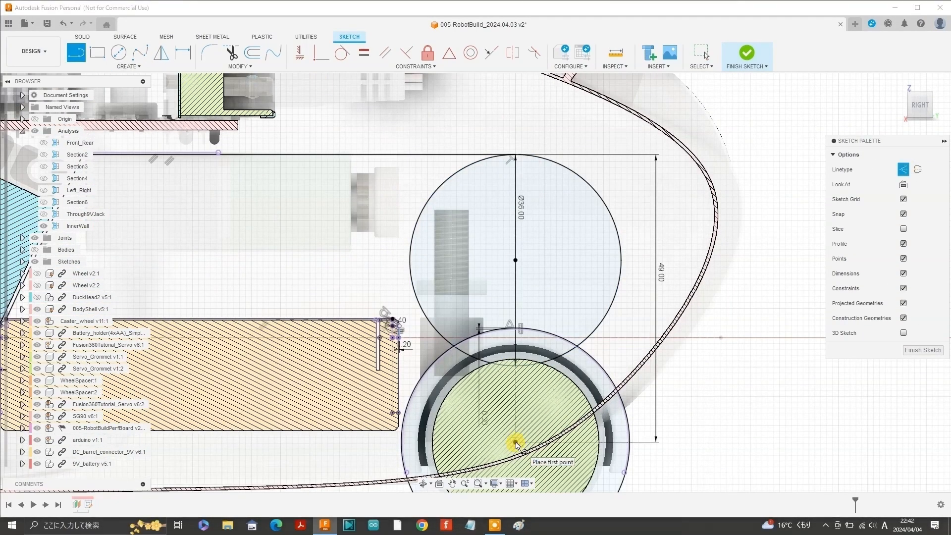
{"action": "left_click", "coordinate": [515, 442]}
{"action": "scroll", "coordinate": [611, 374], "scroll_direction": "up", "scroll_amount": 4}
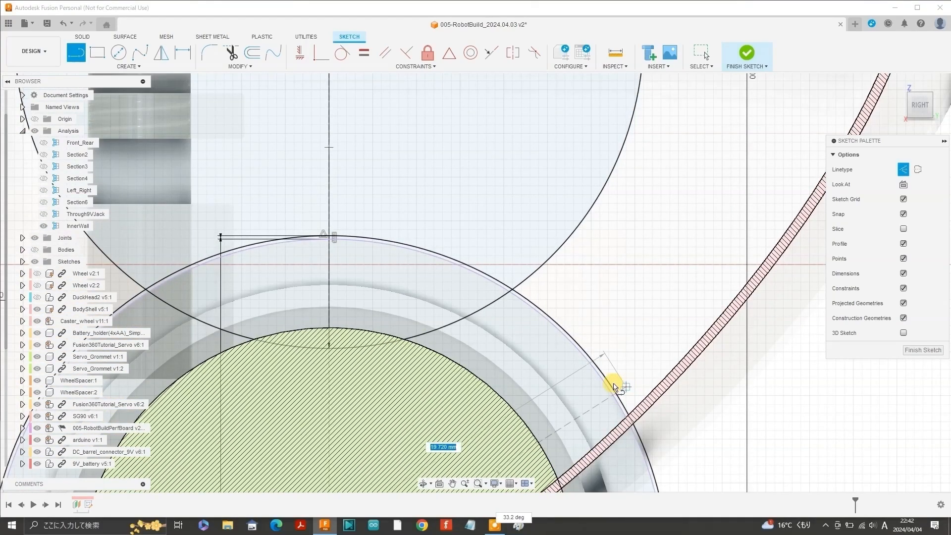
{"action": "left_click", "coordinate": [615, 387]}
{"action": "key", "text": "Escape"}
{"action": "scroll", "coordinate": [649, 291], "scroll_direction": "down", "scroll_amount": 5}
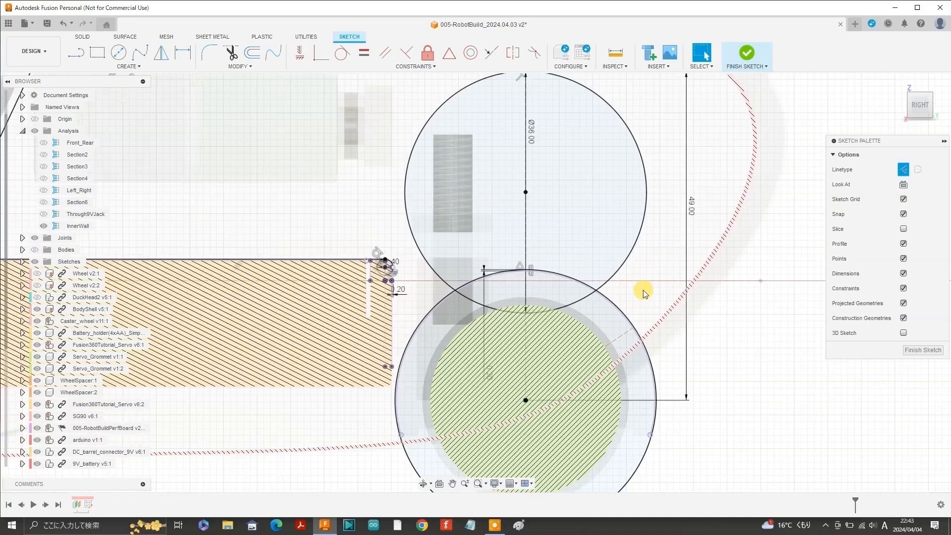
Dimension the angle between the vertical construction line and the slanted construction line at the caster wheel's centre as 56°.
{"action": "key", "text": "d"}
{"action": "left_click", "coordinate": [575, 366]}
{"action": "left_click", "coordinate": [526, 327]}
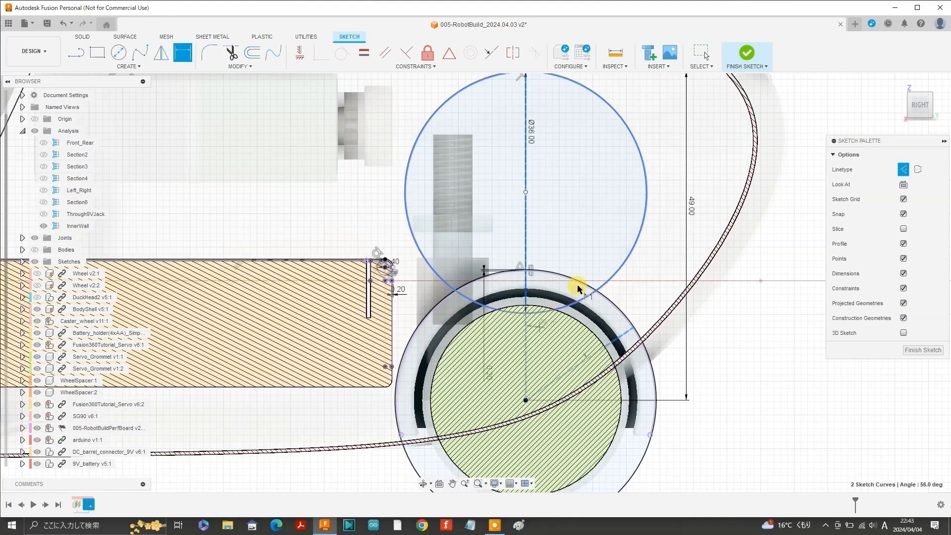
{"action": "left_click", "coordinate": [605, 233]}
{"action": "key", "text": "Return"}
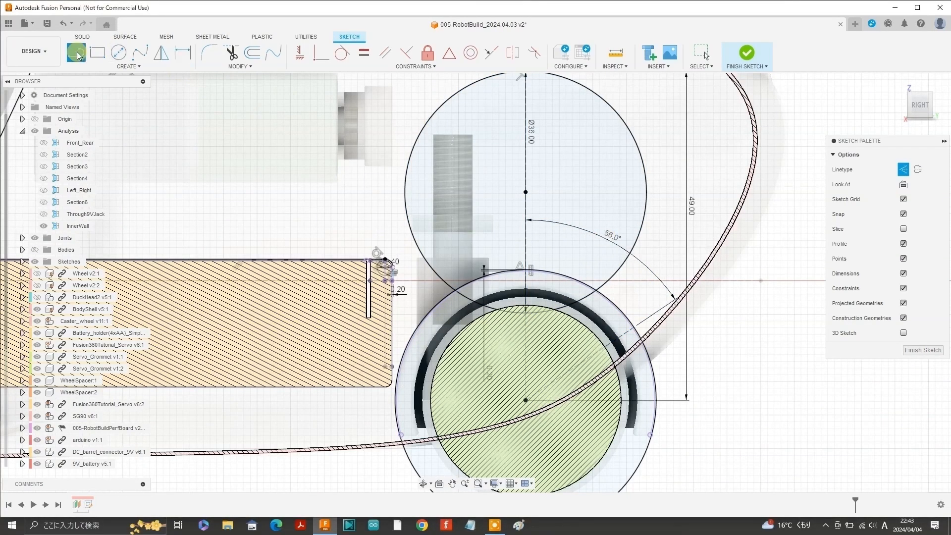
Draw a vertical line about 24 mm long just behind the 36 mm circle and make it tangent to the circle.
{"action": "left_click", "coordinate": [653, 160]}
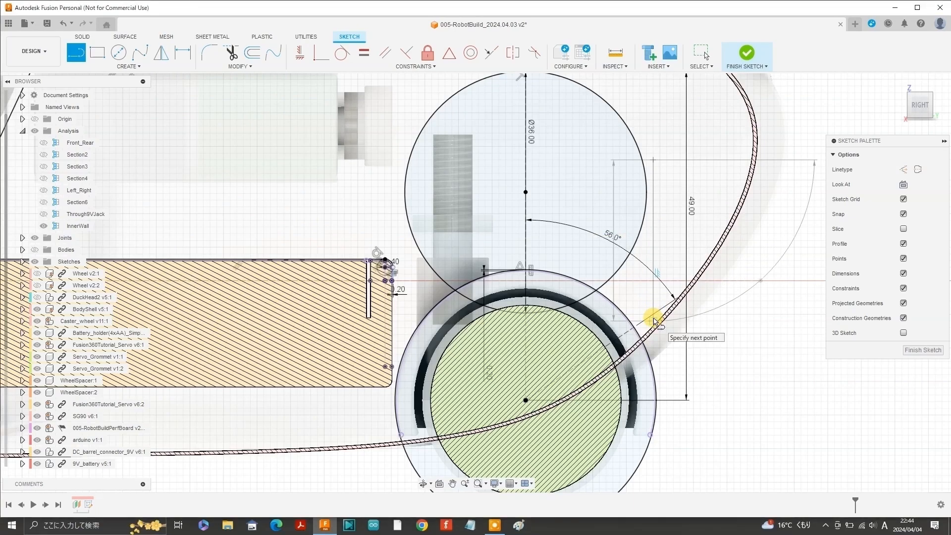
{"action": "left_click", "coordinate": [342, 52]}
{"action": "left_click", "coordinate": [653, 196]}
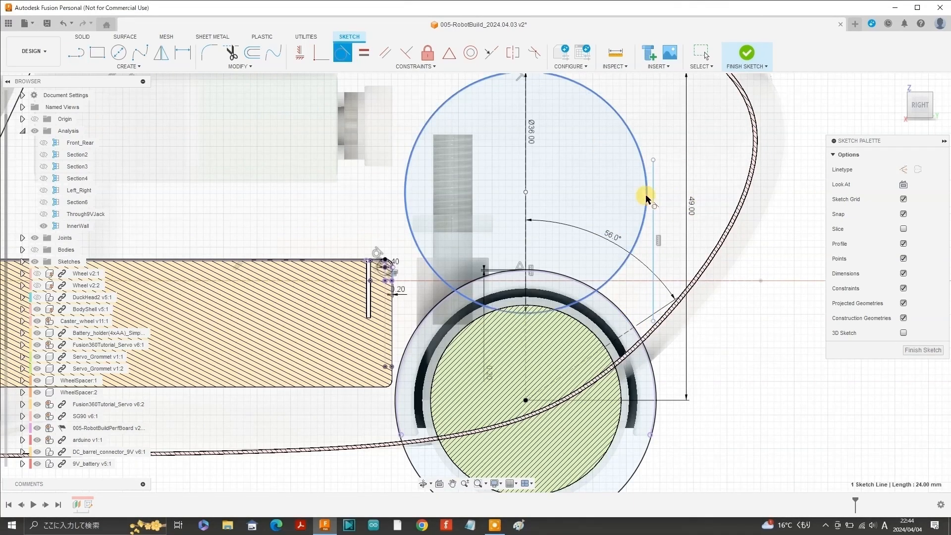
{"action": "left_click", "coordinate": [647, 174]}
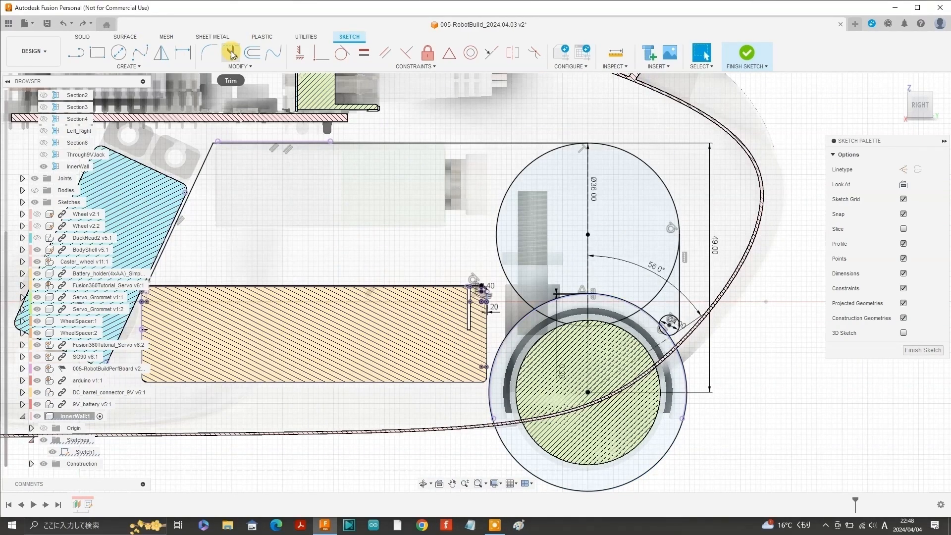
Trim the front half of the 36 mm circle and draw a horizontal line about 38 mm long from the AA holder to the vertical tangent line.
{"action": "left_click", "coordinate": [231, 52]}
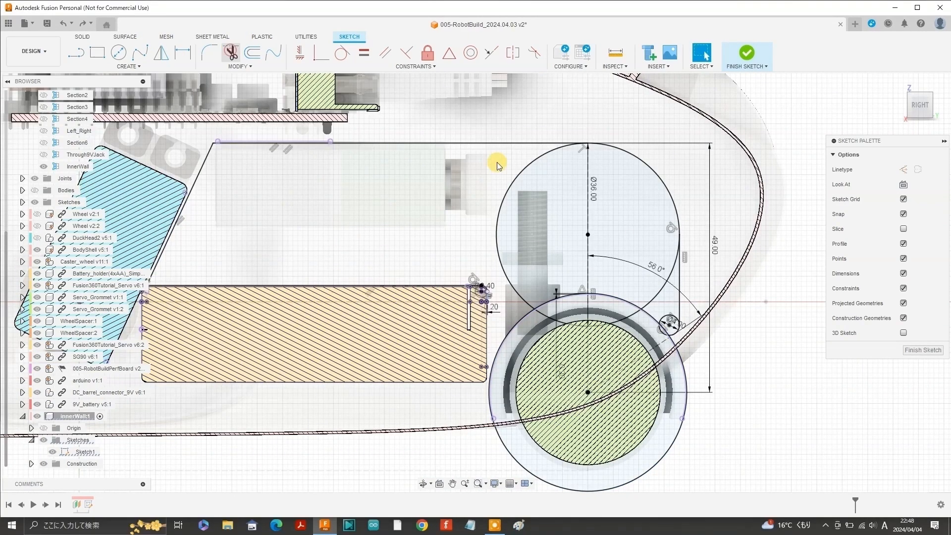
{"action": "left_click", "coordinate": [527, 166]}
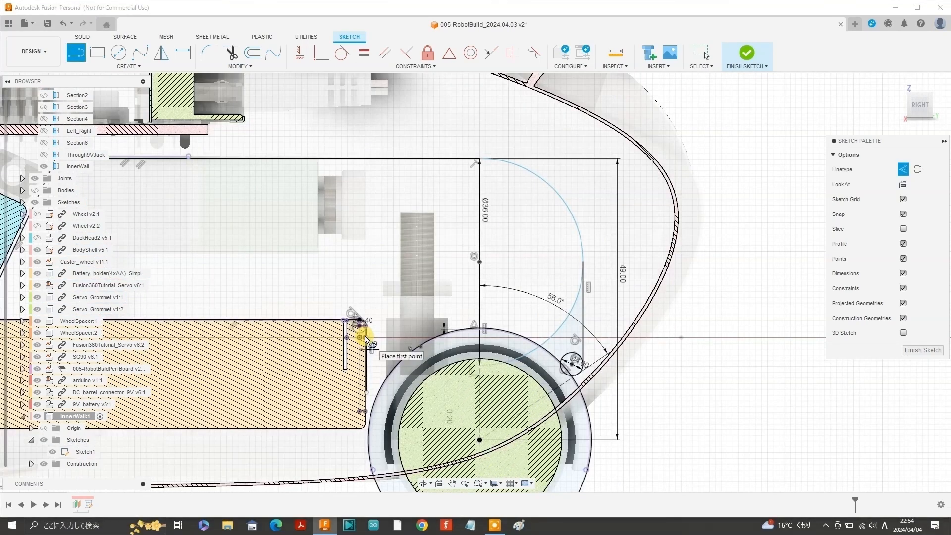
{"action": "left_click", "coordinate": [365, 339]}
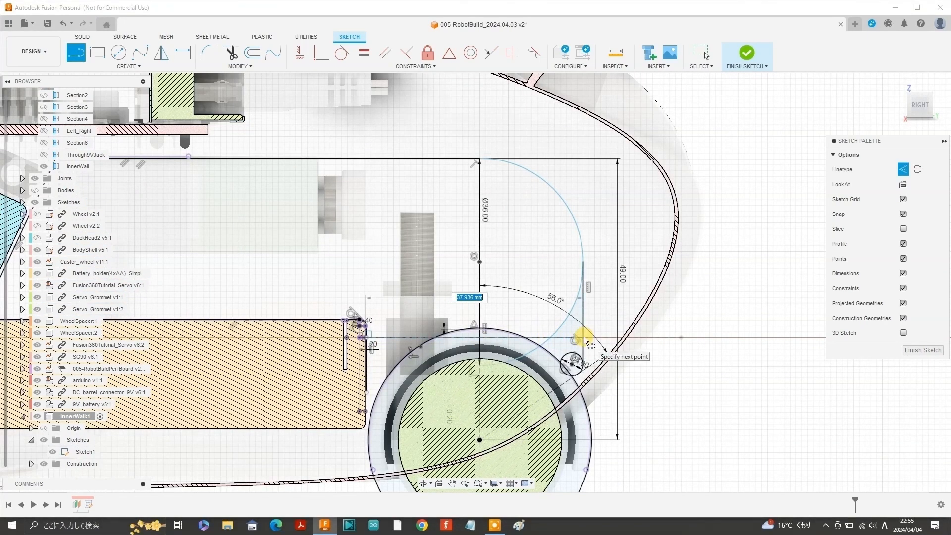
{"action": "left_click", "coordinate": [584, 340]}
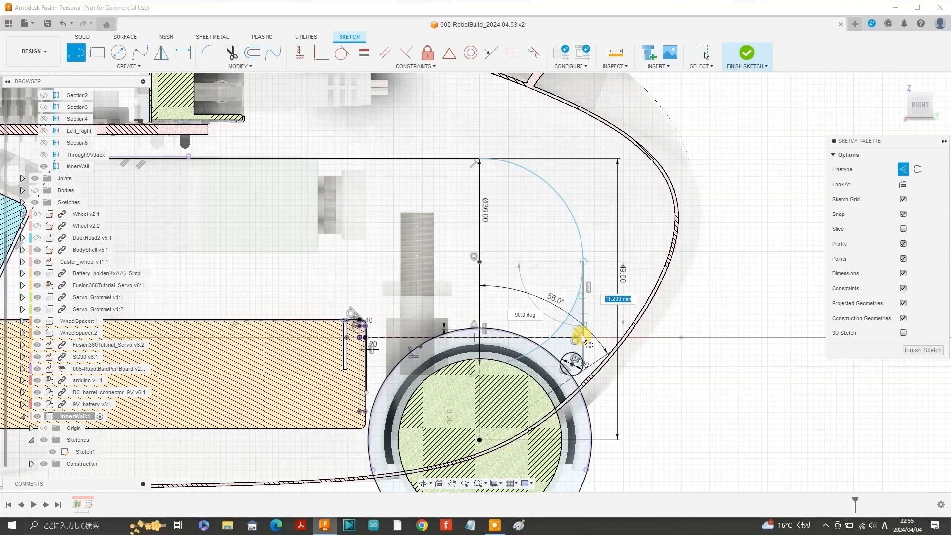
{"action": "left_click", "coordinate": [581, 337]}
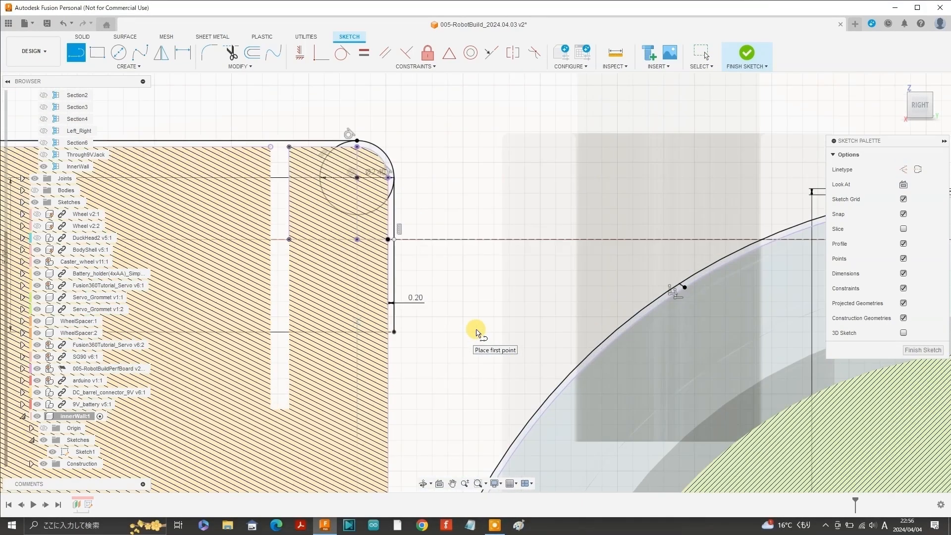
Draw a horizontal line from the AA holder offset's lower end to the caster circle and join the rear vertical line's end to the slanted line's end.
{"action": "scroll", "coordinate": [475, 330], "scroll_direction": "down", "scroll_amount": 1}
{"action": "left_click", "coordinate": [408, 330]}
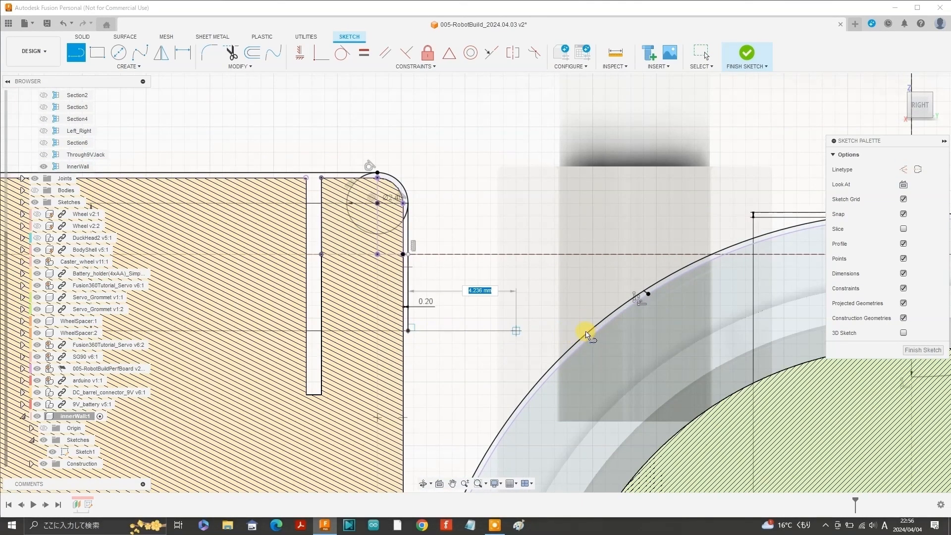
{"action": "left_click", "coordinate": [589, 333]}
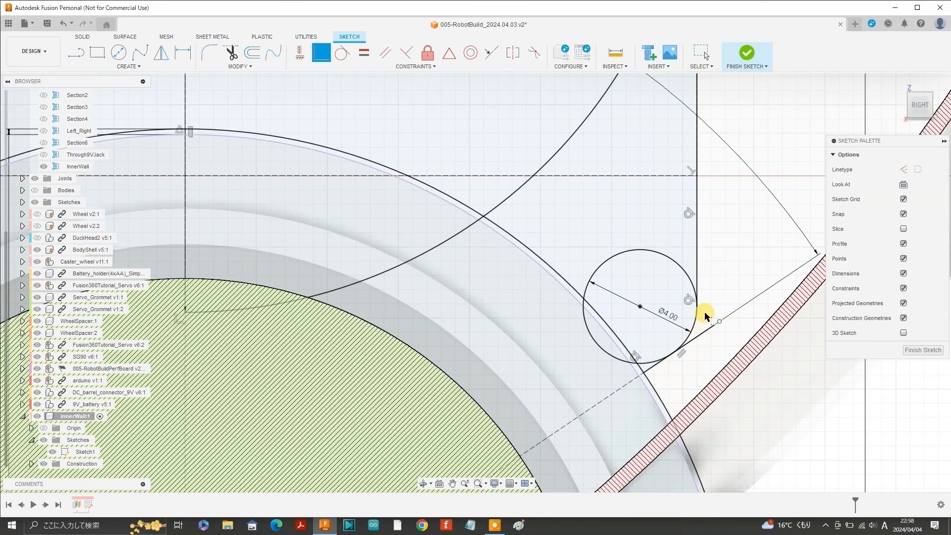
{"action": "left_click", "coordinate": [696, 313]}
{"action": "left_click", "coordinate": [719, 322]}
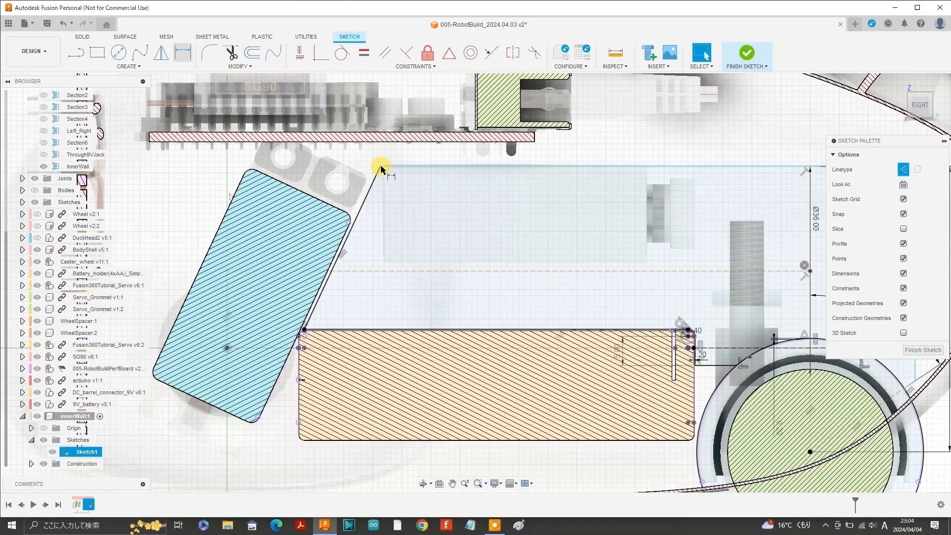
Dimension the profile's upper front corner 31 mm above the wheel axis and 13 mm behind the AA holder's front edge, and finish the sketch.
{"action": "left_click", "coordinate": [381, 169]}
{"action": "left_click", "coordinate": [226, 348]}
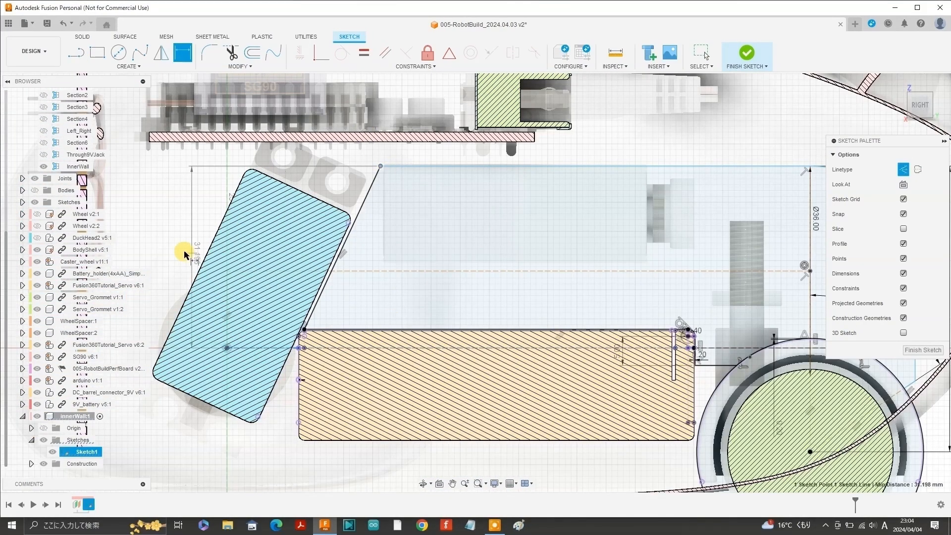
{"action": "left_click", "coordinate": [171, 248]}
{"action": "key", "text": "Return"}
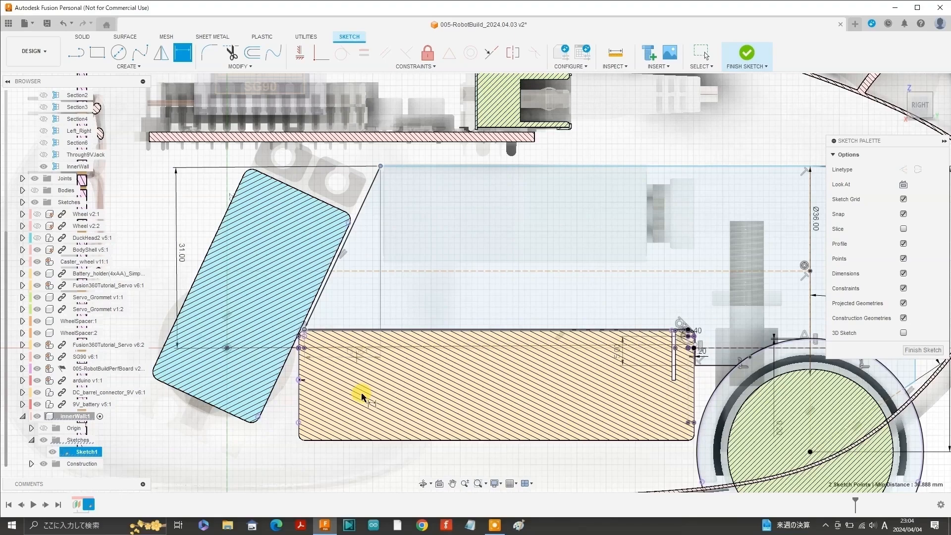
{"action": "left_click", "coordinate": [364, 439]}
{"action": "left_click", "coordinate": [369, 469]}
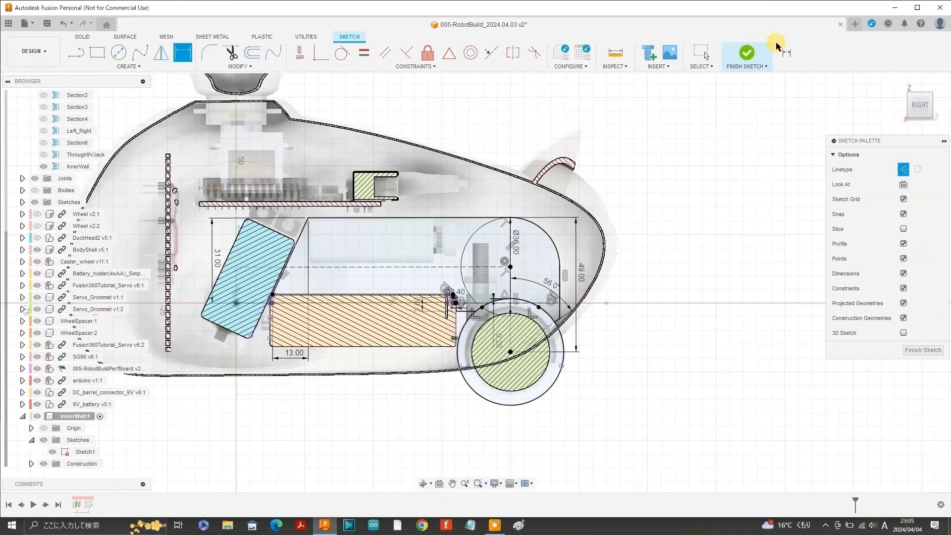
{"action": "left_click", "coordinate": [747, 52]}
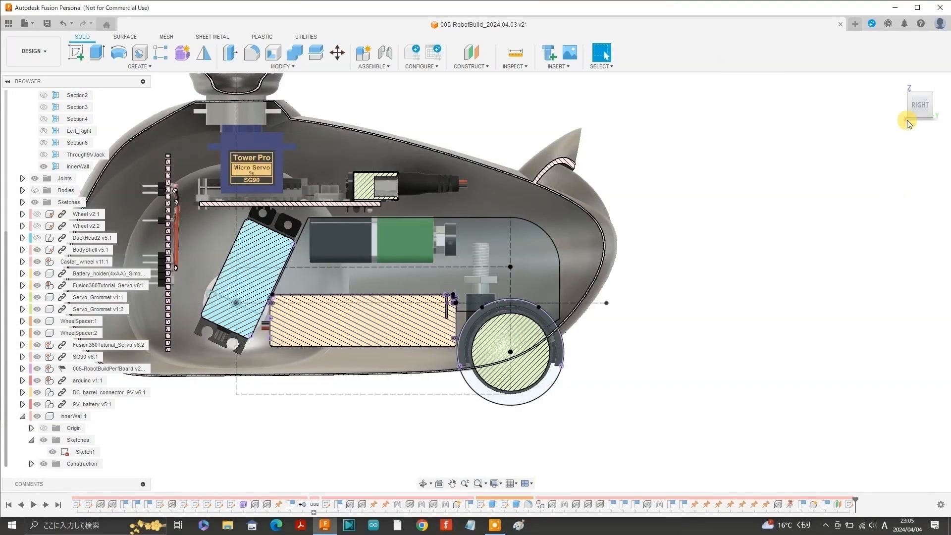
Hide the section analyses and the duck's body shell, and examine the sketch plane's position against the caster housing from behind.
{"action": "left_click", "coordinate": [35, 143]}
{"action": "left_click", "coordinate": [37, 321]}
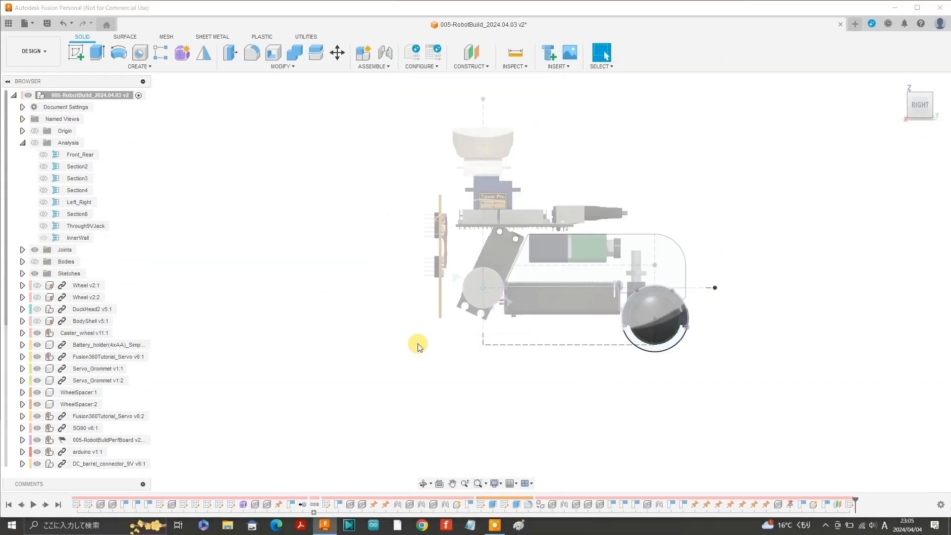
{"action": "left_click_drag", "start_coordinate": [920, 105], "coordinate": [745, 104]}
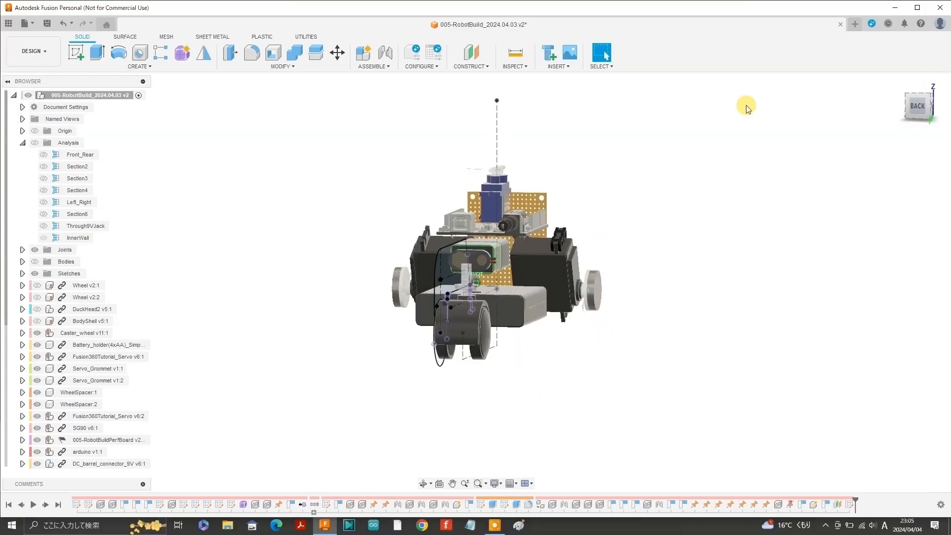
{"action": "left_click", "coordinate": [915, 106]}
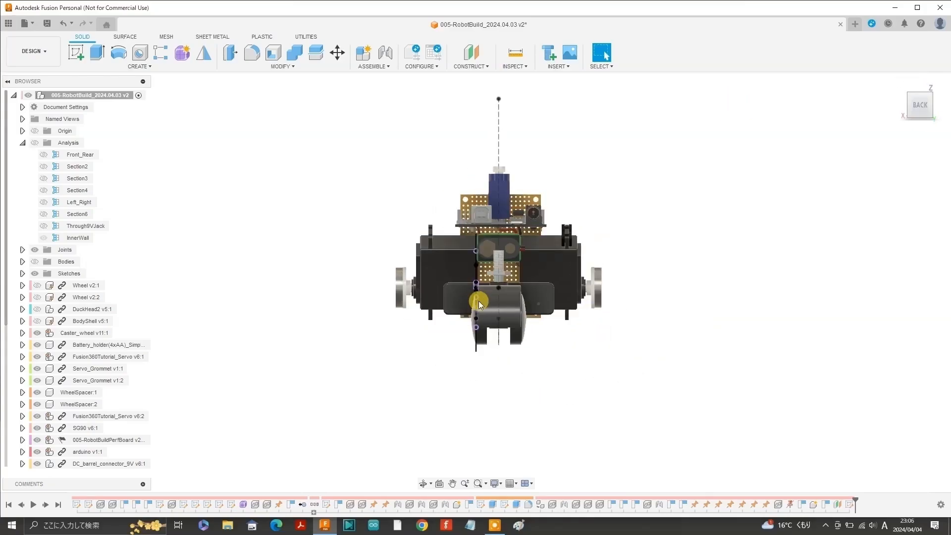
{"action": "scroll", "coordinate": [480, 301], "scroll_direction": "up", "scroll_amount": 10}
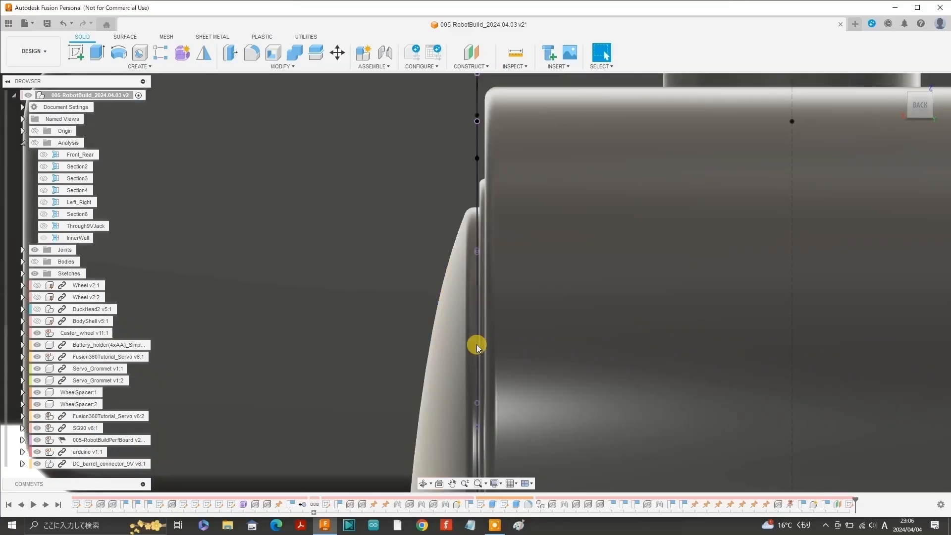
{"action": "scroll", "coordinate": [477, 285], "scroll_direction": "up", "scroll_amount": 2}
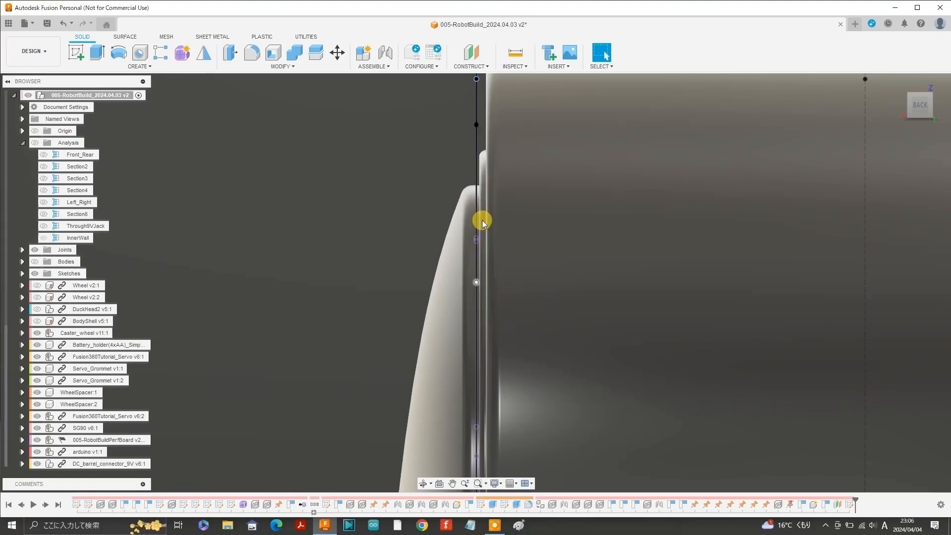
{"action": "scroll", "coordinate": [483, 223], "scroll_direction": "down", "scroll_amount": 6}
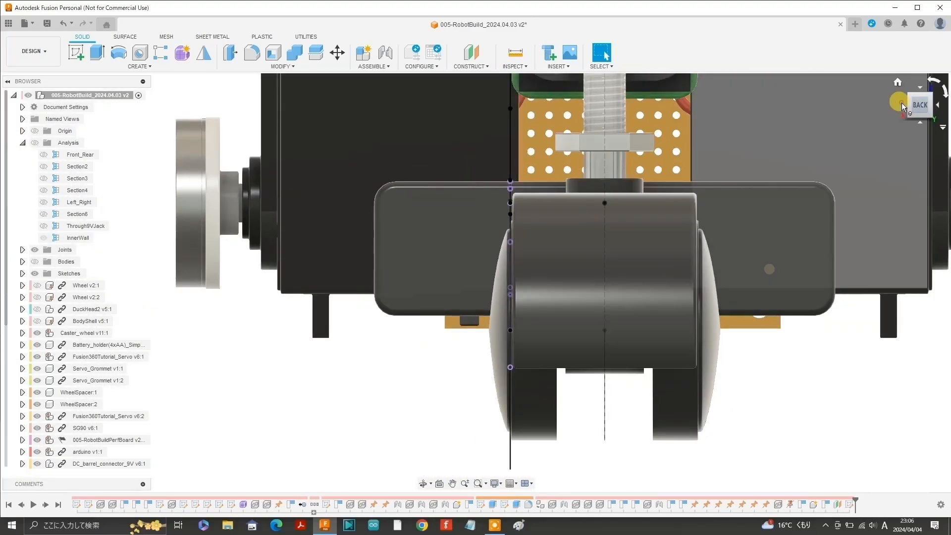
{"action": "left_click", "coordinate": [901, 103]}
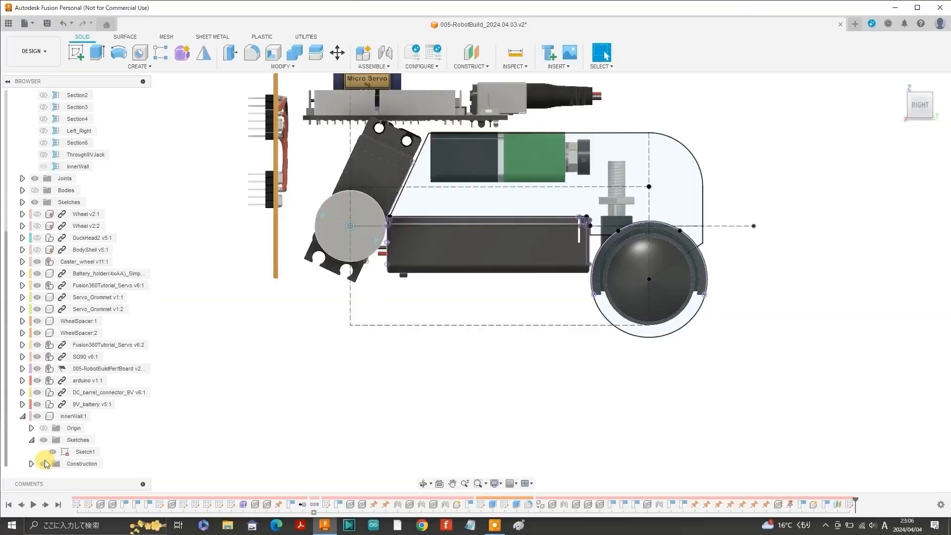
Reopen the inner wall sketch, project the caster housing's side face, and start a line from the slanted line's end on the caster circle.
{"action": "right_click", "coordinate": [77, 451]}
{"action": "left_click", "coordinate": [100, 272]}
{"action": "key", "text": "p"}
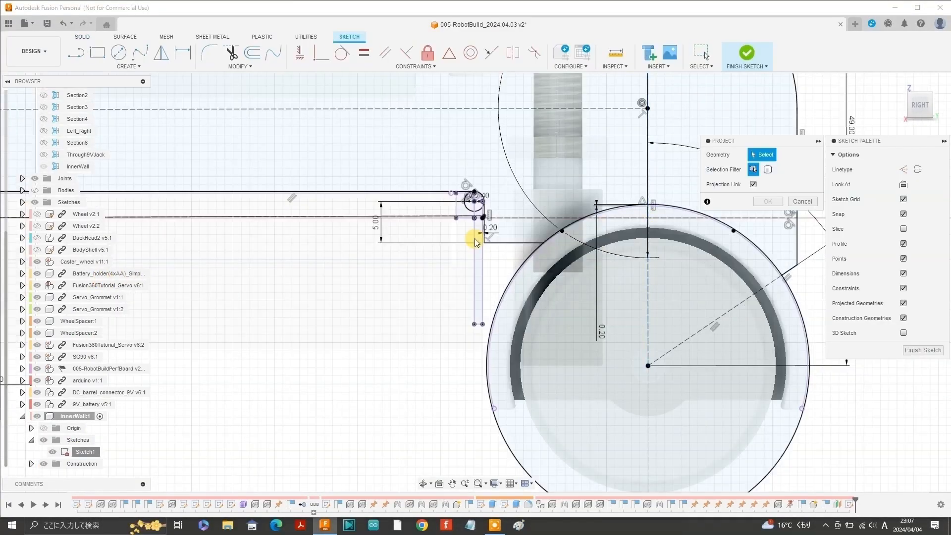
{"action": "left_click", "coordinate": [685, 233]}
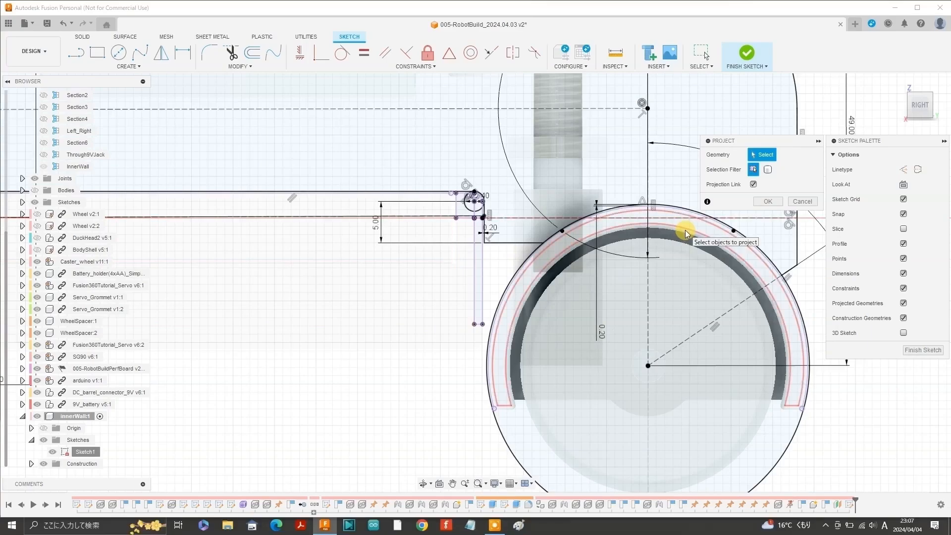
{"action": "key", "text": "Return"}
{"action": "key", "text": "l"}
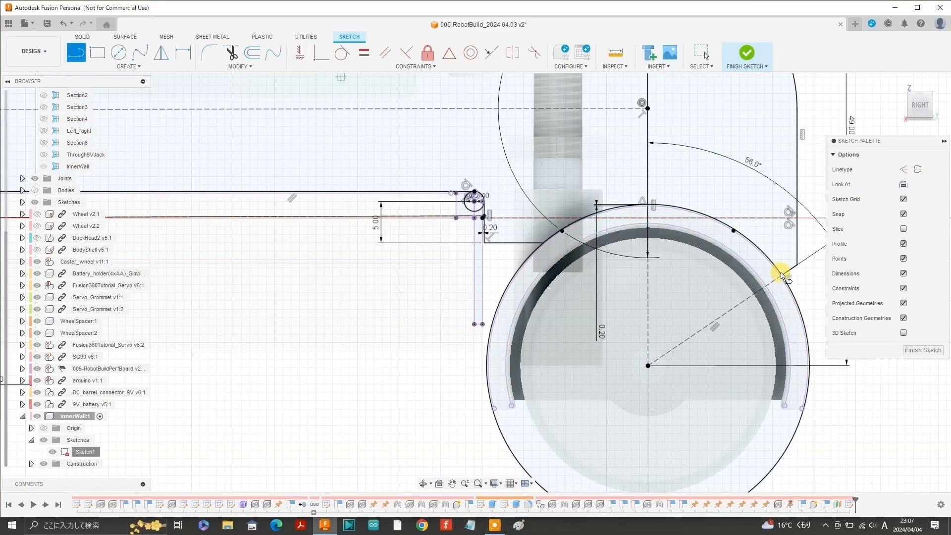
{"action": "left_click", "coordinate": [781, 277]}
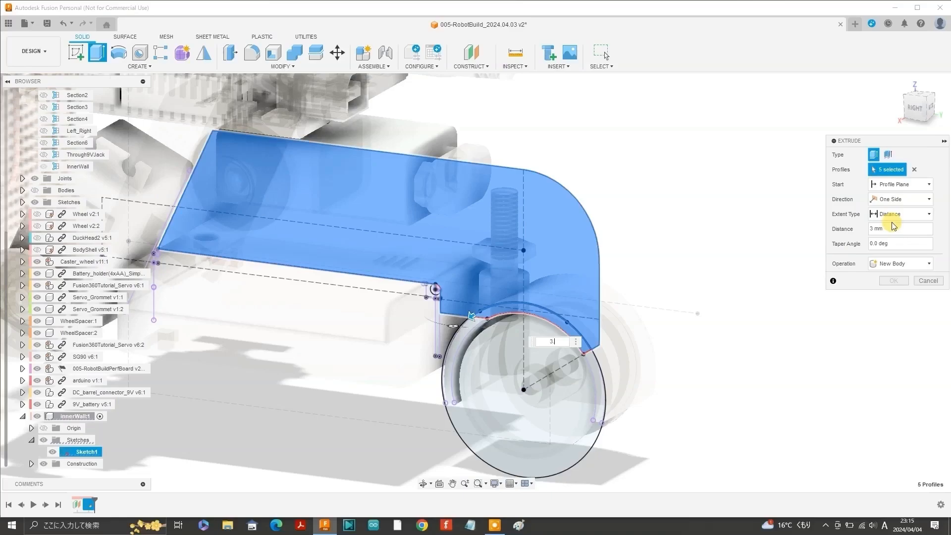
Extrude the five inner wall profiles 3.7 mm as a new body and make the top-level assembly active again.
{"action": "key", "text": "Return"}
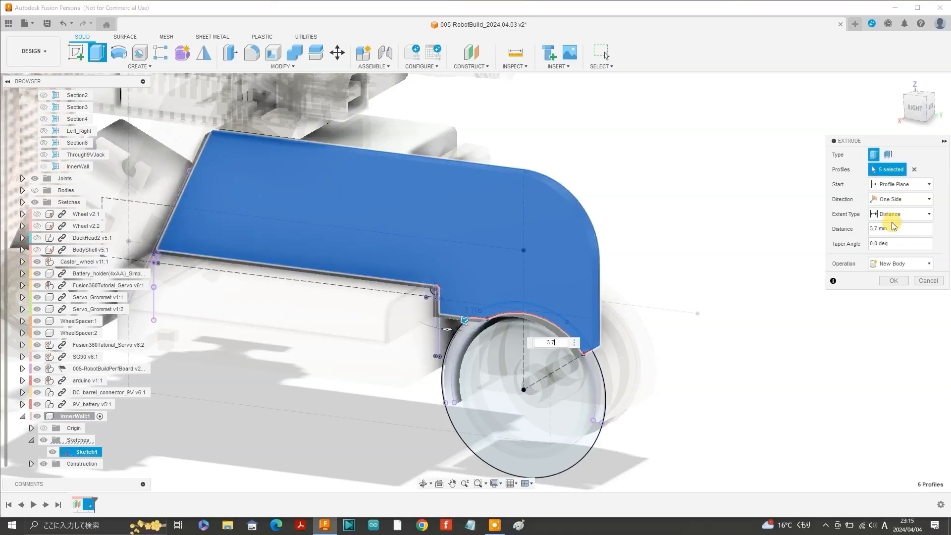
{"action": "scroll", "coordinate": [910, 272], "scroll_direction": "down", "scroll_amount": 2}
{"action": "scroll", "coordinate": [78, 108], "scroll_direction": "up", "scroll_amount": 3}
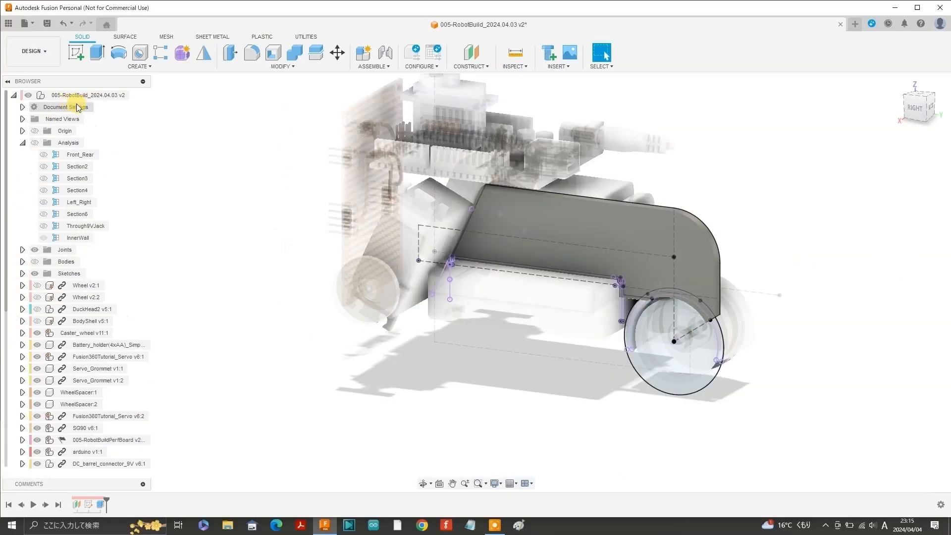
{"action": "left_click", "coordinate": [138, 95]}
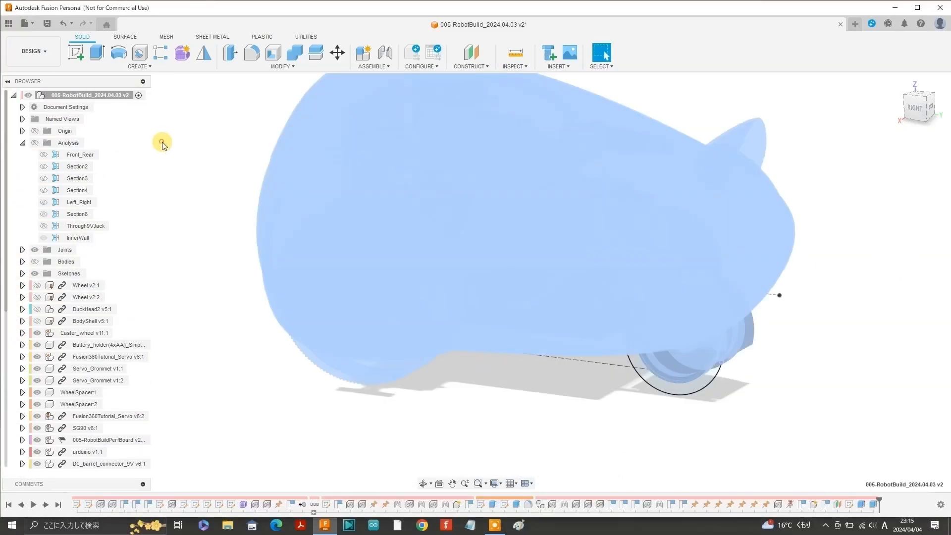
Hide the inner wall component's sketches and examine how the new wall fits beside the caster wheel, 9V battery and AA holder.
{"action": "left_click_drag", "start_coordinate": [910, 117], "coordinate": [837, 139]}
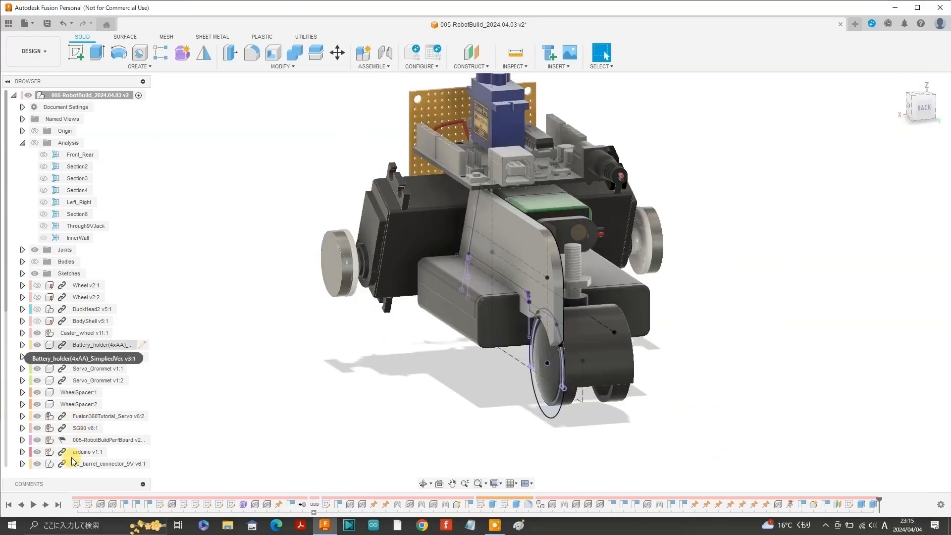
{"action": "scroll", "coordinate": [73, 459], "scroll_direction": "down", "scroll_amount": 3}
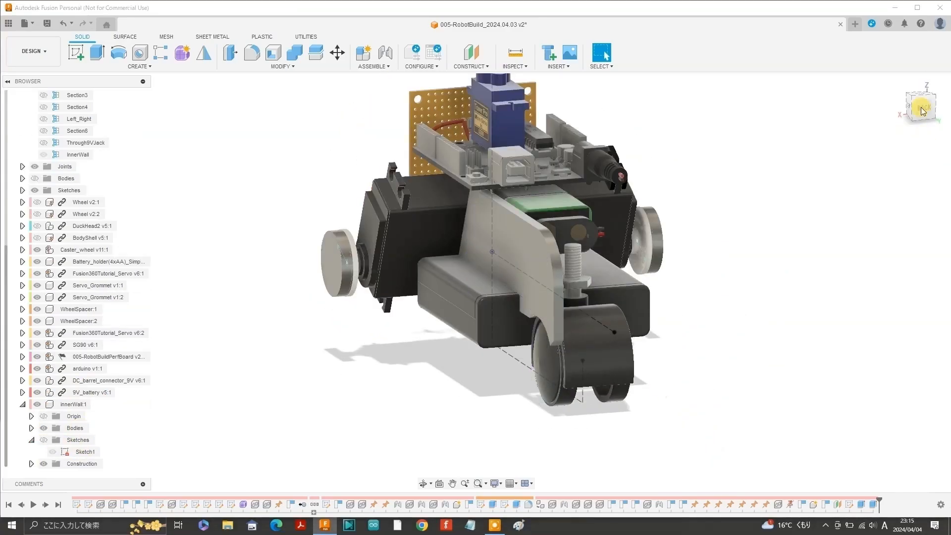
{"action": "left_click_drag", "start_coordinate": [921, 109], "coordinate": [896, 144]}
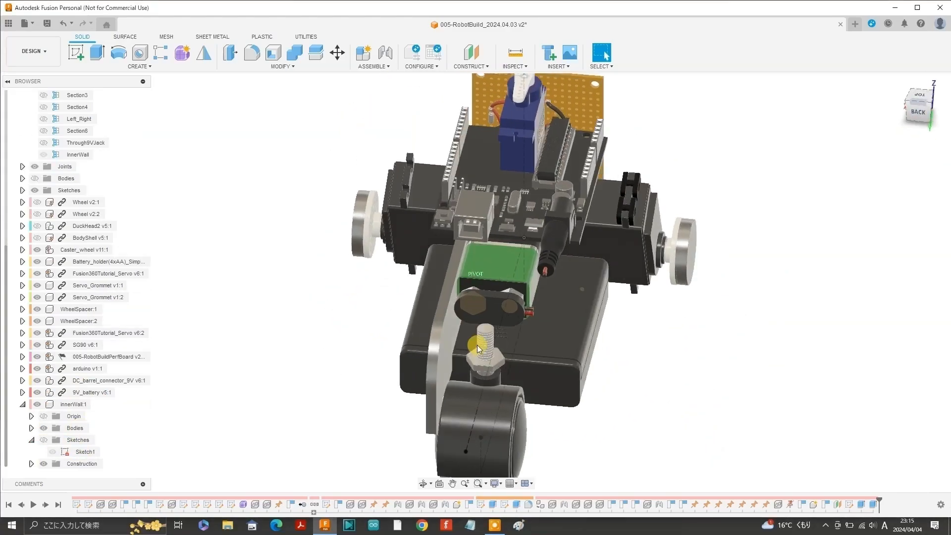
{"action": "scroll", "coordinate": [444, 404], "scroll_direction": "up", "scroll_amount": 8}
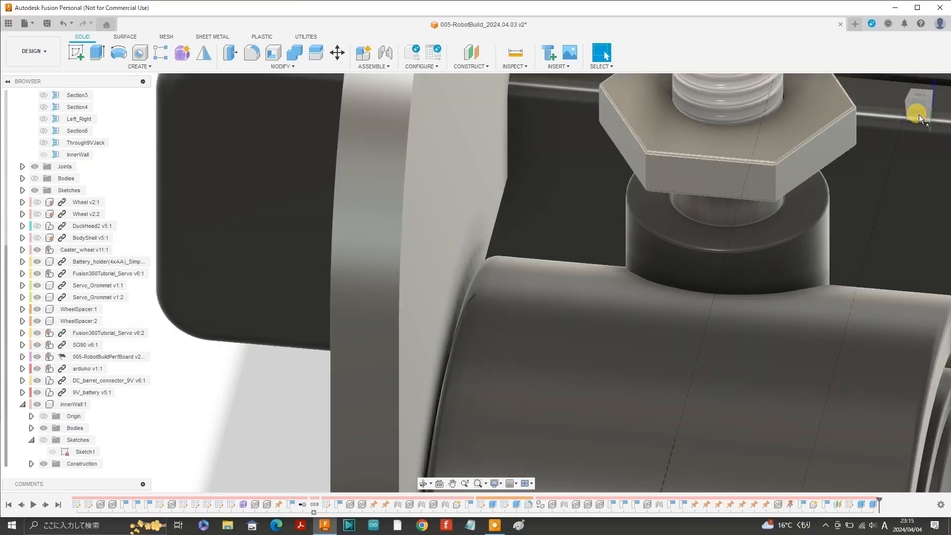
{"action": "left_click", "coordinate": [919, 115]}
{"action": "scroll", "coordinate": [475, 132], "scroll_direction": "up", "scroll_amount": 8}
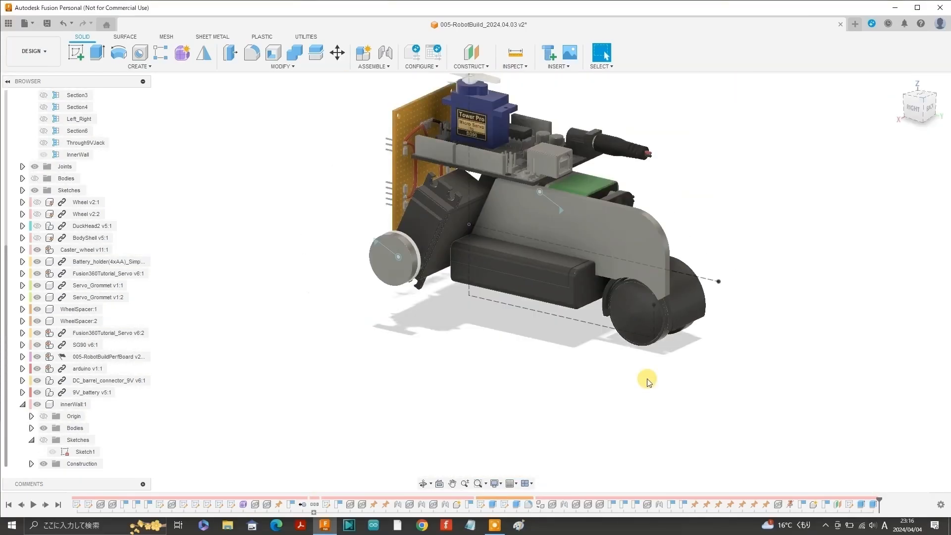